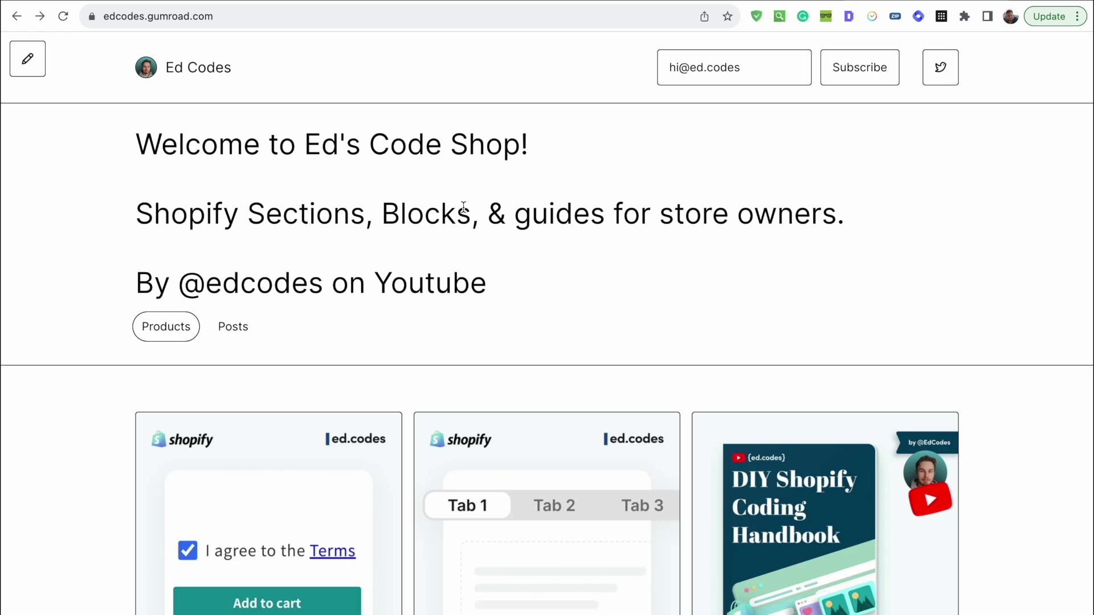
# Browse the Supplements collection preview, briefly highlighting the tagline's 'Sections, Blocks' phrase
pyautogui.moveTo(243, 210); pyautogui.dragTo(472, 211)
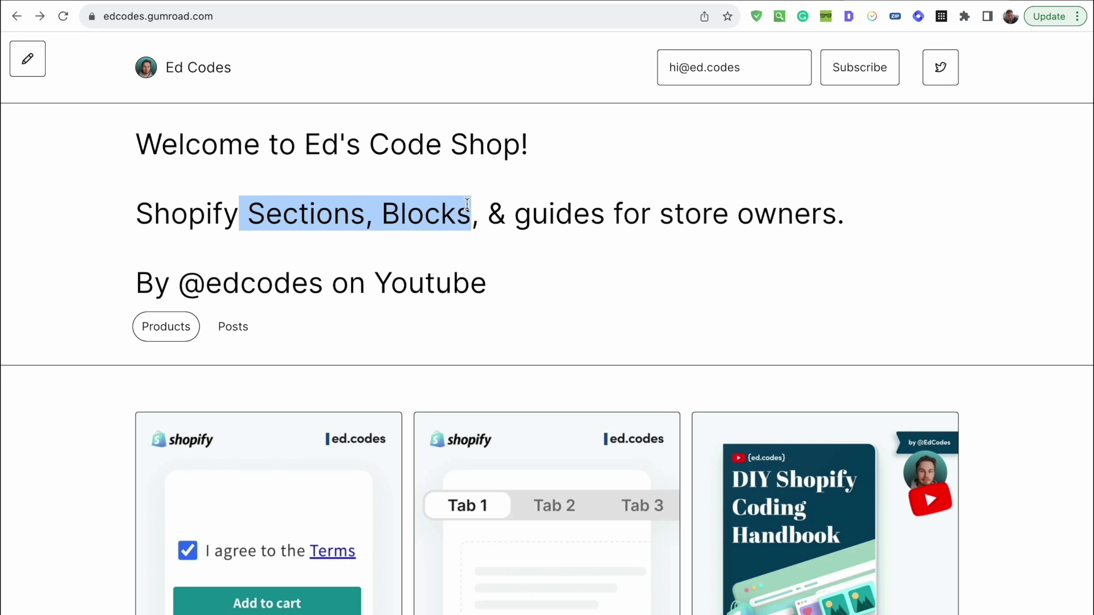
pyautogui.click(972, 306)
pyautogui.scroll(-5, 972, 306)
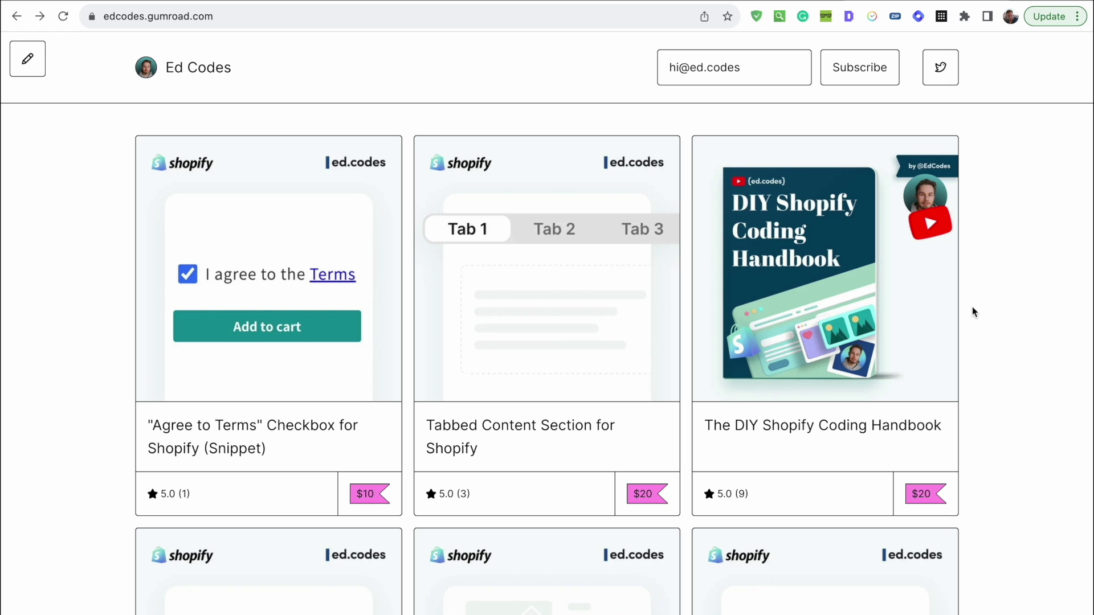
pyautogui.scroll(-2, 570, 359)
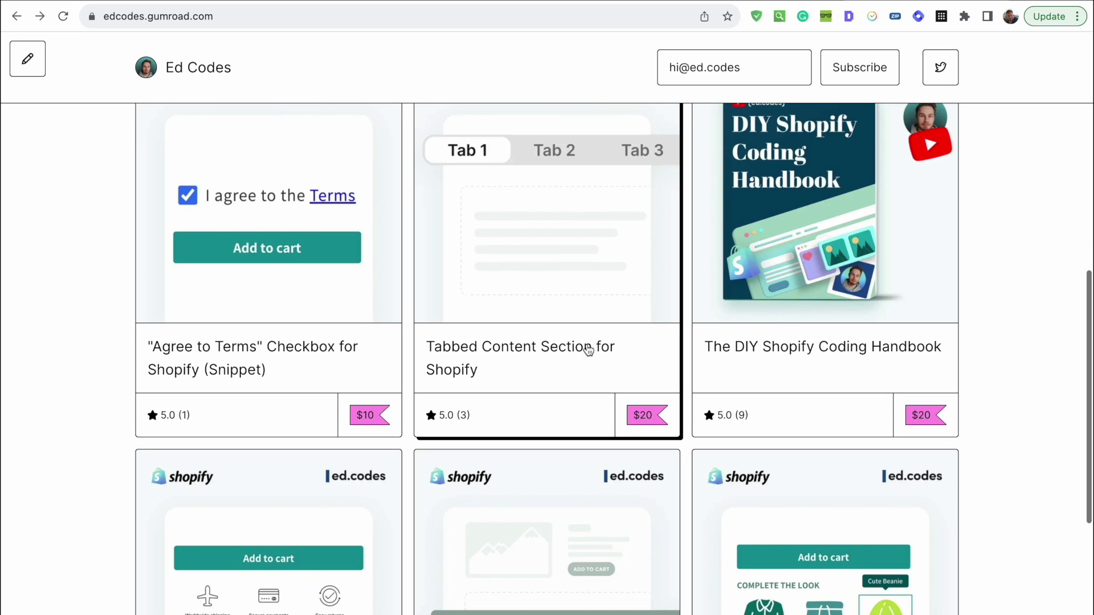
pyautogui.scroll(3, 661, 408)
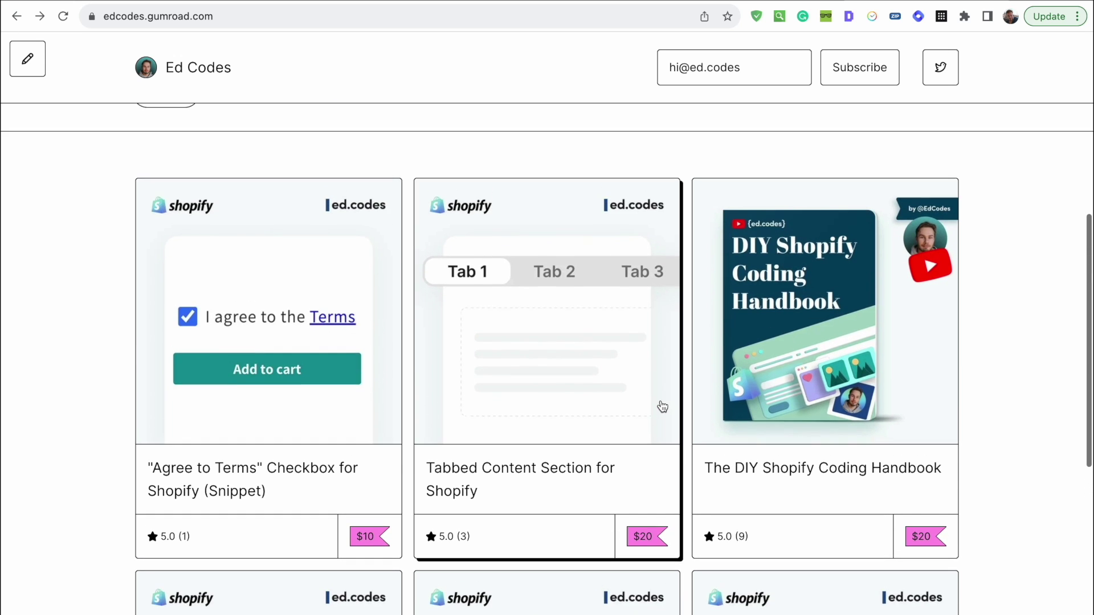
pyautogui.scroll(1, 49, 347)
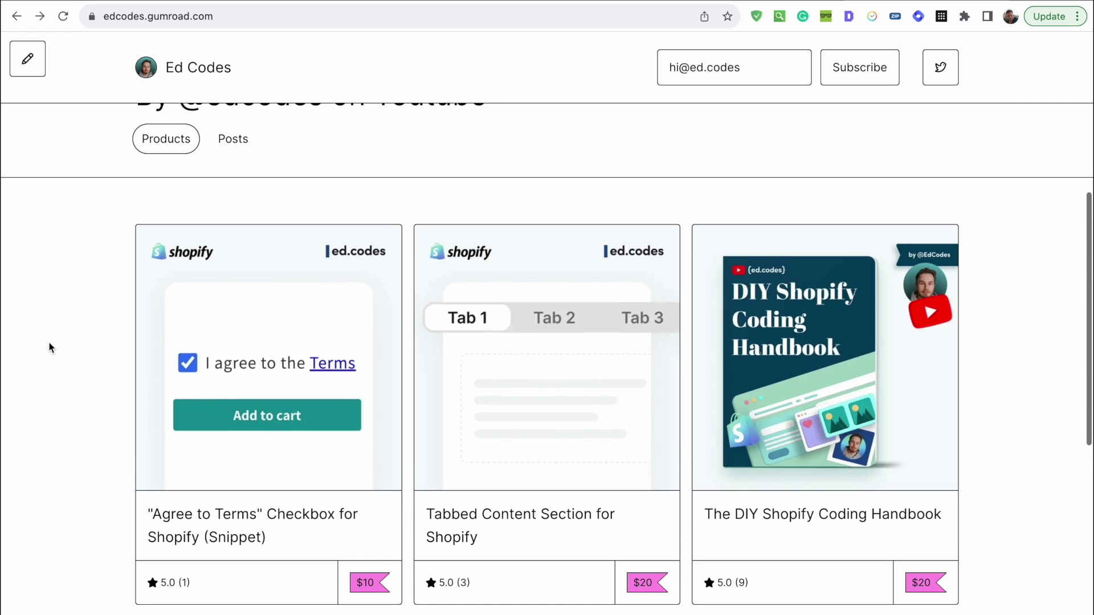
pyautogui.scroll(3, 49, 266)
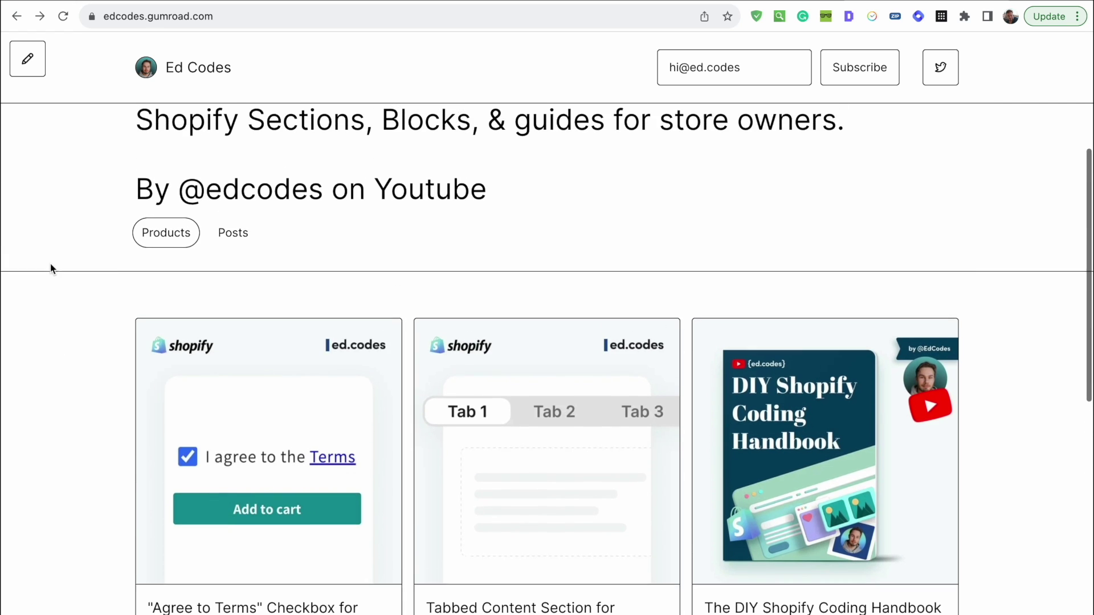
pyautogui.scroll(1, 137, 342)
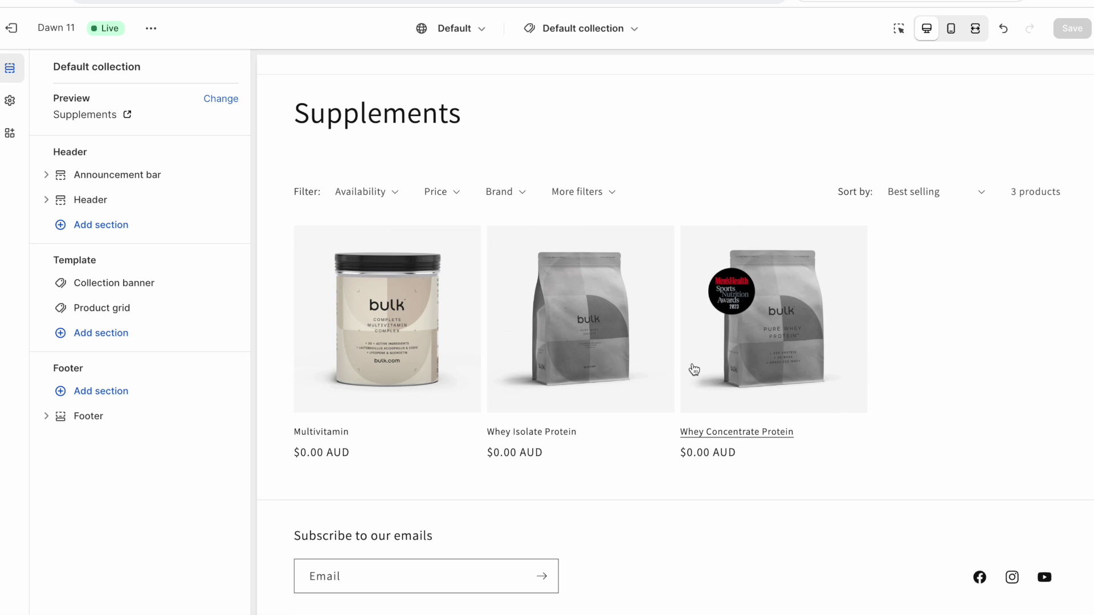
# Open the Whey Isolate Protein product page and scroll through its Product information blocks
pyautogui.click(611, 357)
pyautogui.scroll(-10, 611, 357)
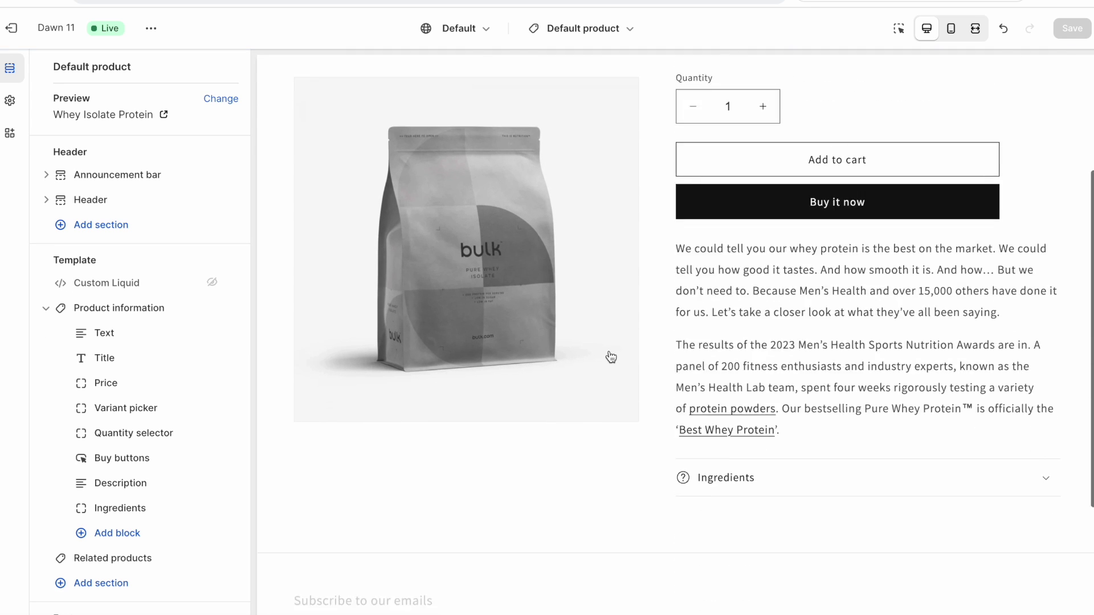
pyautogui.scroll(8, 611, 357)
pyautogui.scroll(3, 611, 357)
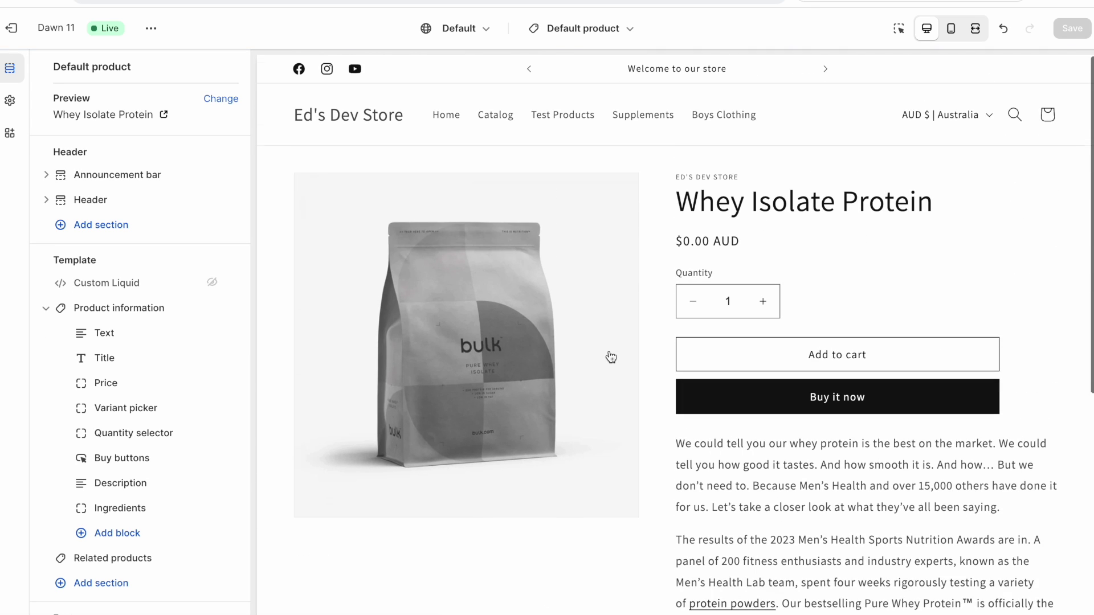
pyautogui.scroll(-2, 610, 358)
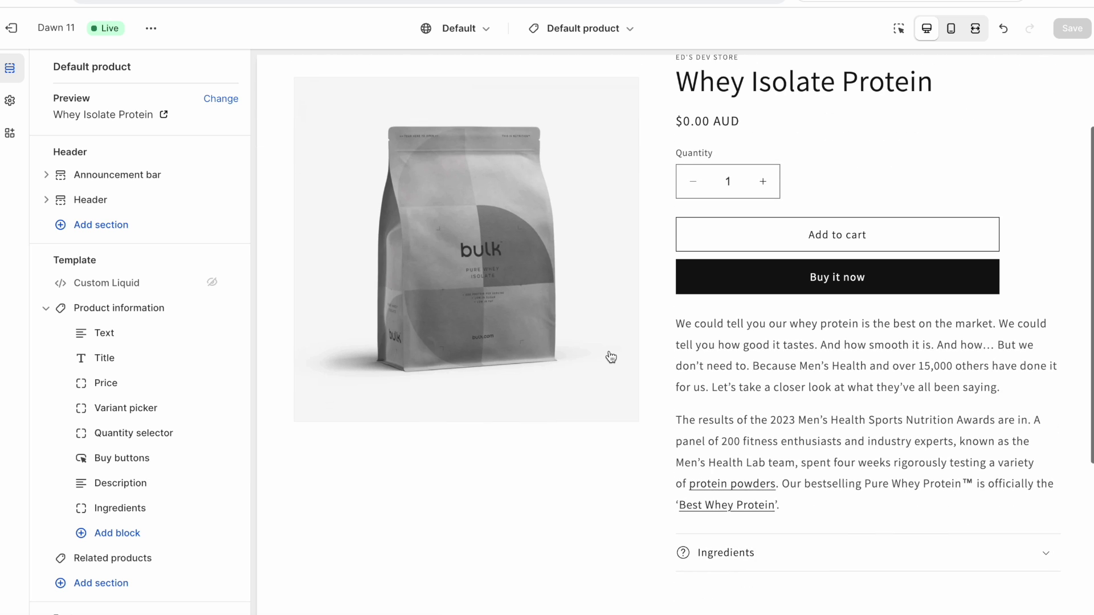
pyautogui.scroll(-2, 611, 358)
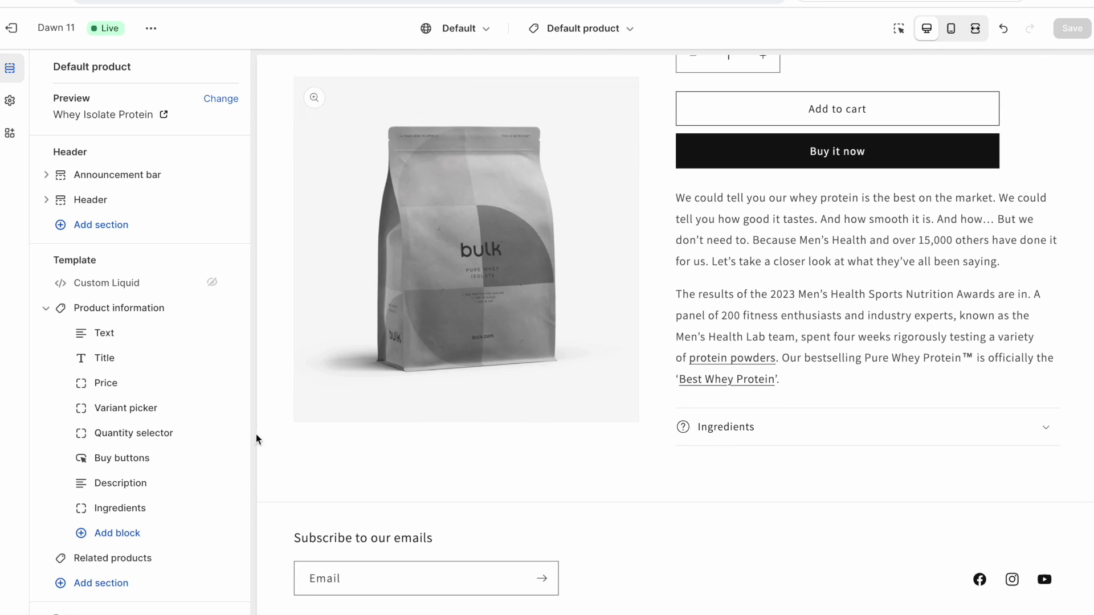
# Add a Multicolumn section and rename its first column heading to 'Packed with Protein'
pyautogui.click(114, 584)
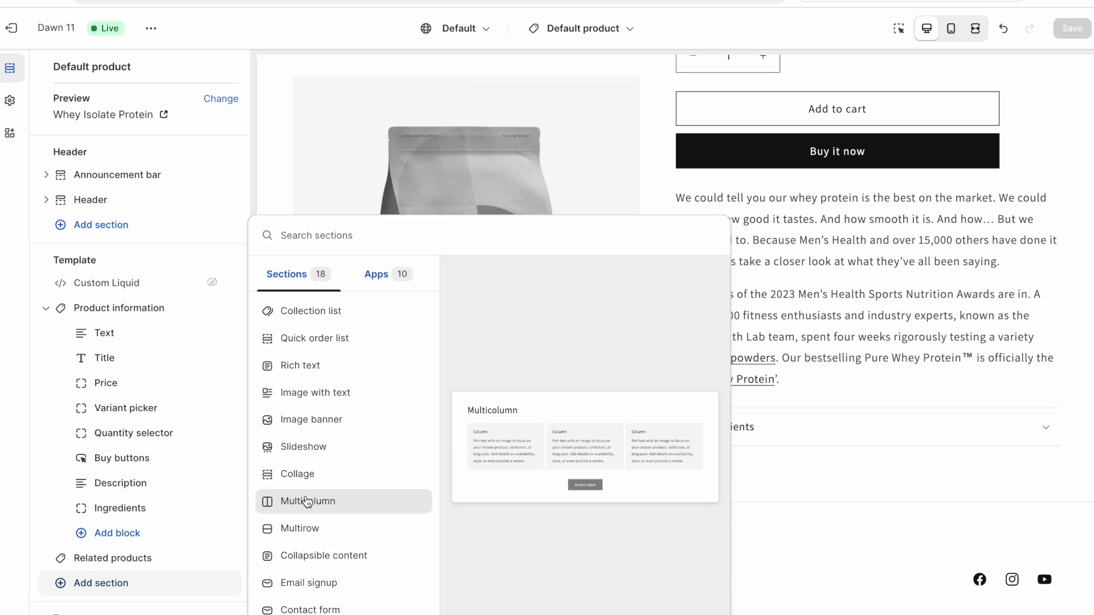
pyautogui.click(305, 501)
pyautogui.scroll(-1, 589, 346)
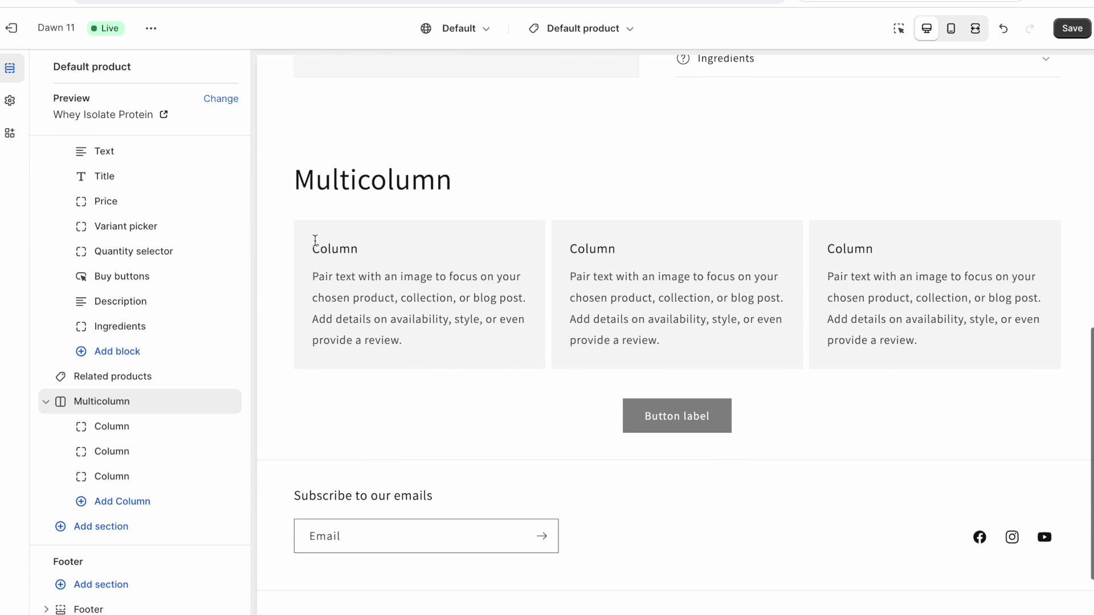
pyautogui.click(128, 431)
pyautogui.click(155, 291)
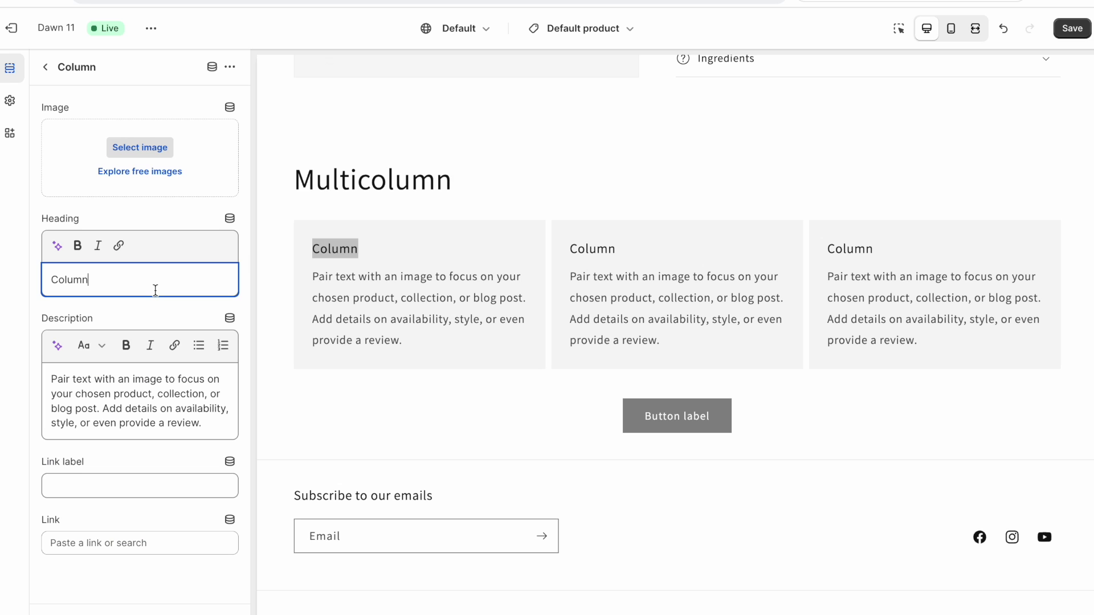
pyautogui.hotkey('ctrl', 'a')
pyautogui.write('Packed w')
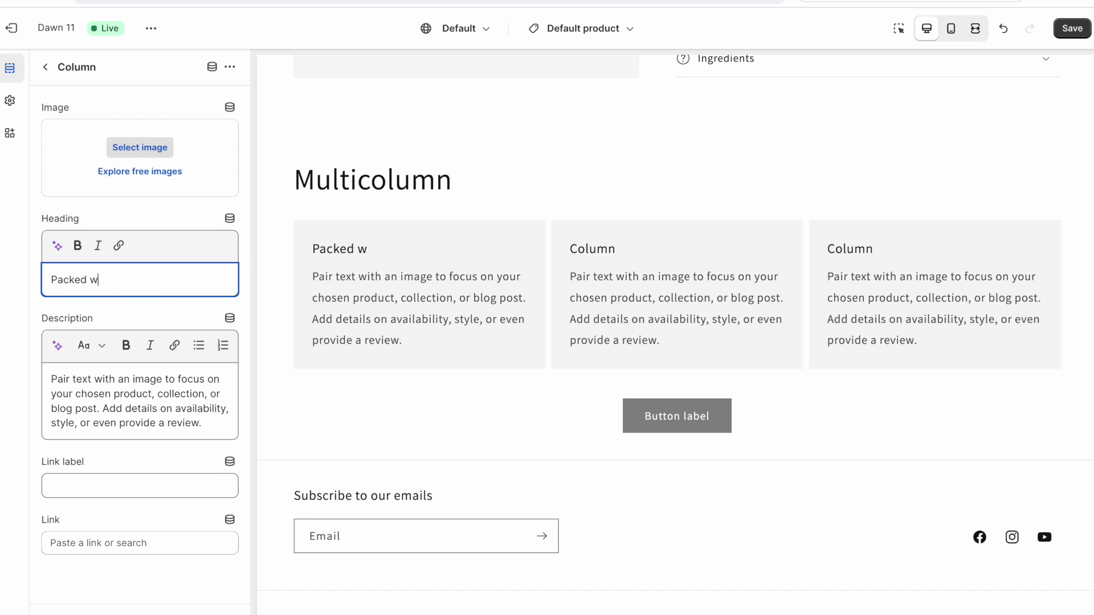
pyautogui.write('ith Protein')
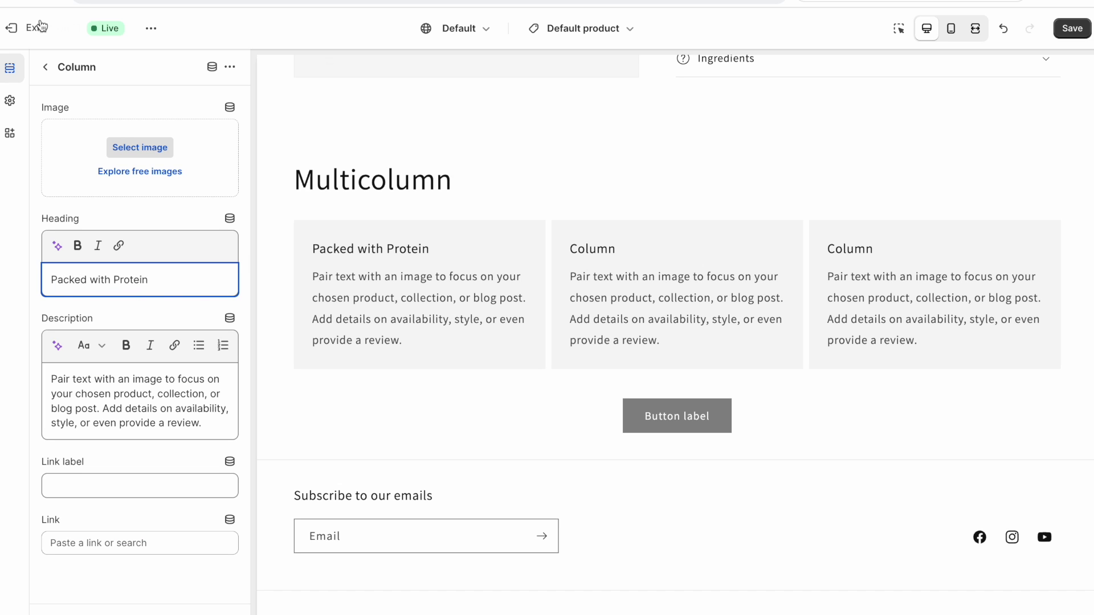
pyautogui.click(46, 66)
# Rename the second column heading to 'Low in fat'
pyautogui.click(122, 453)
pyautogui.click(151, 285)
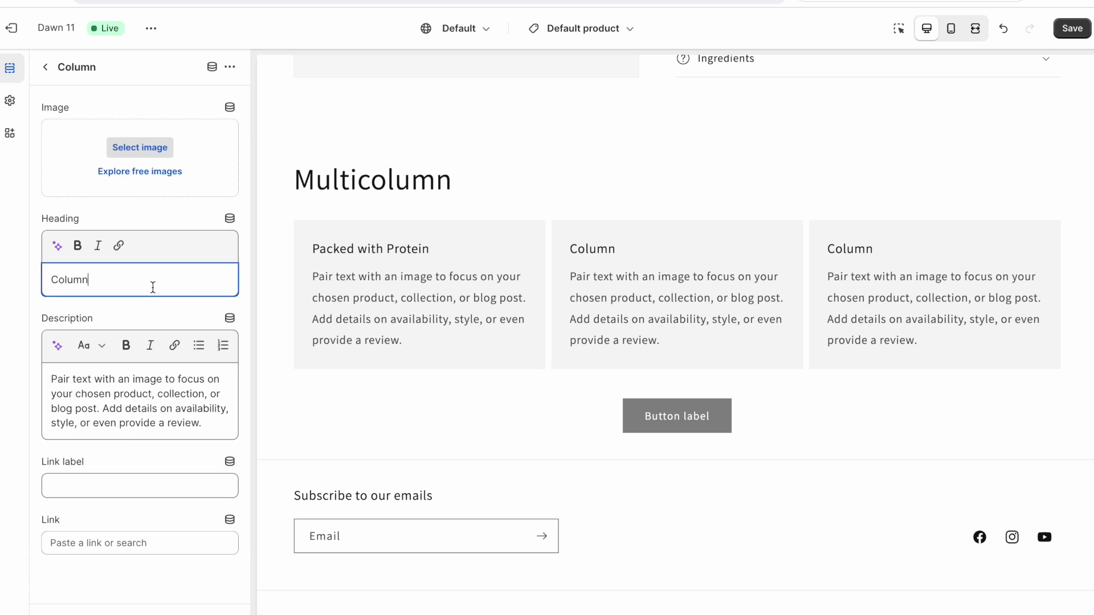
pyautogui.hotkey('ctrl', 'a')
pyautogui.write('Low in fat')
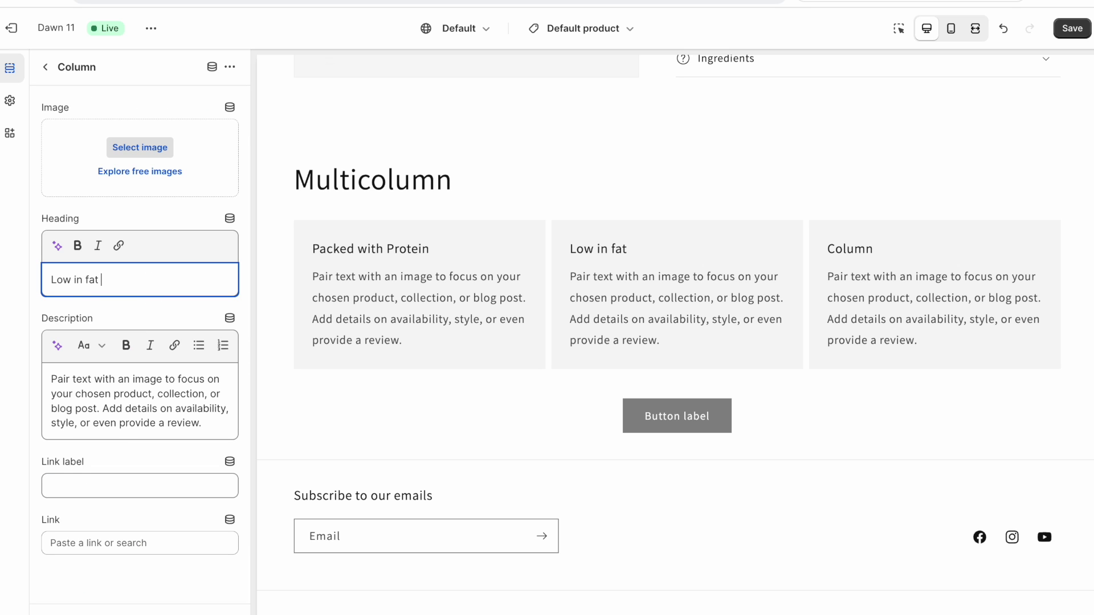
pyautogui.click(561, 298)
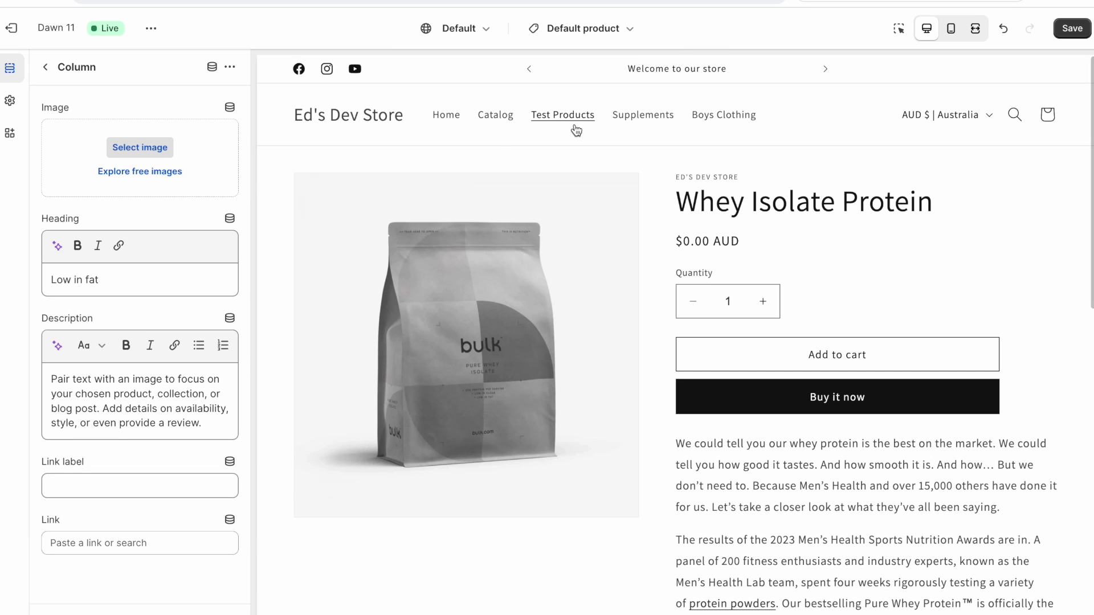
# Visit the Multivitamin product via Supplements, then go back to the Supplements collection
pyautogui.click(636, 125)
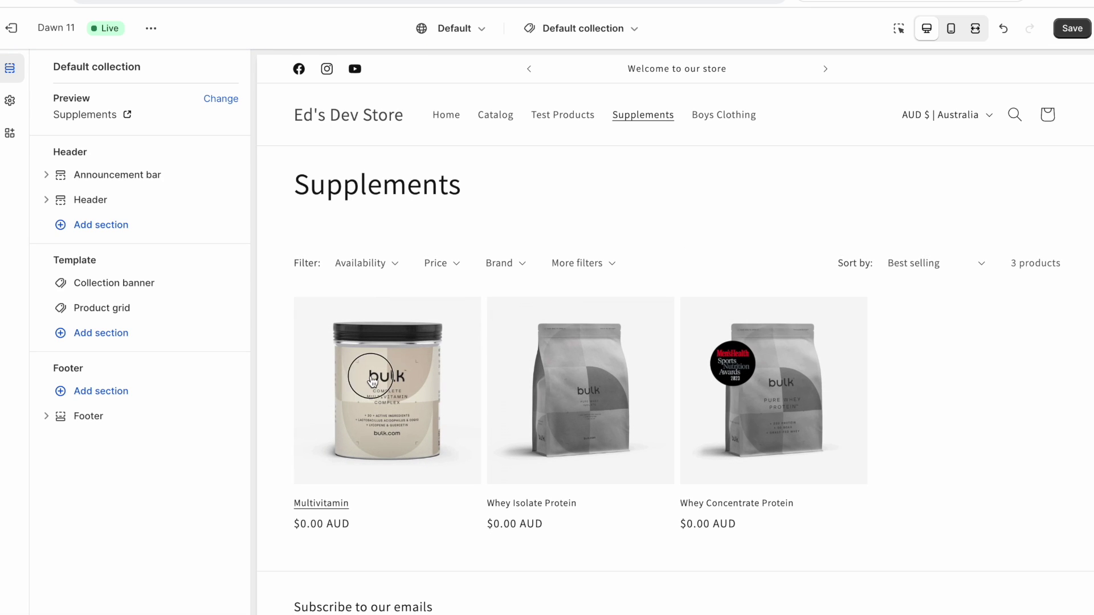
pyautogui.click(372, 380)
pyautogui.scroll(-5, 372, 380)
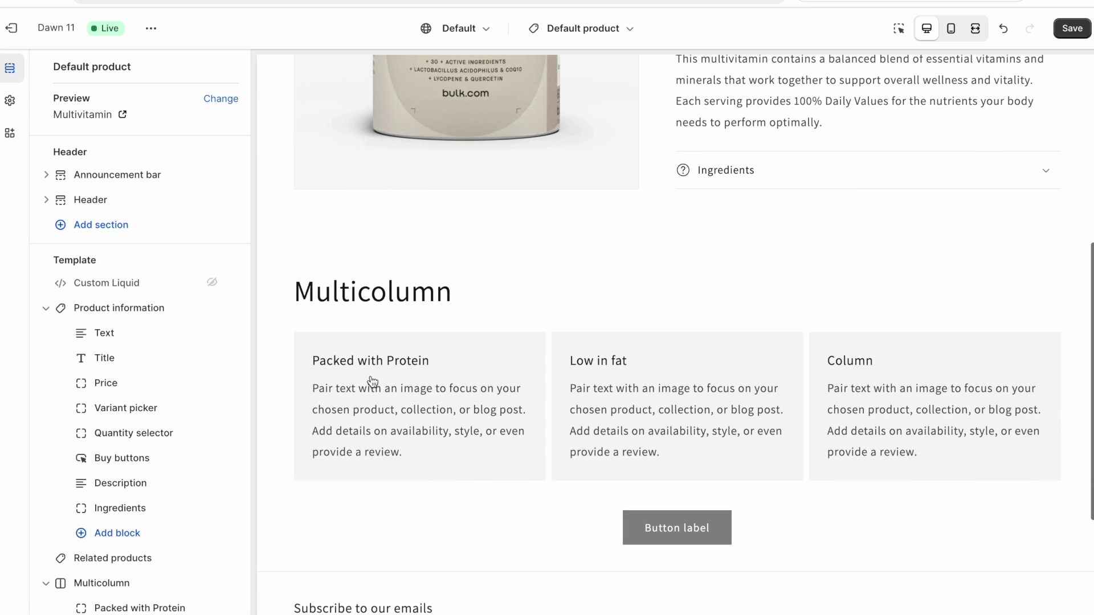
pyautogui.scroll(4, 372, 381)
pyautogui.scroll(-4, 372, 380)
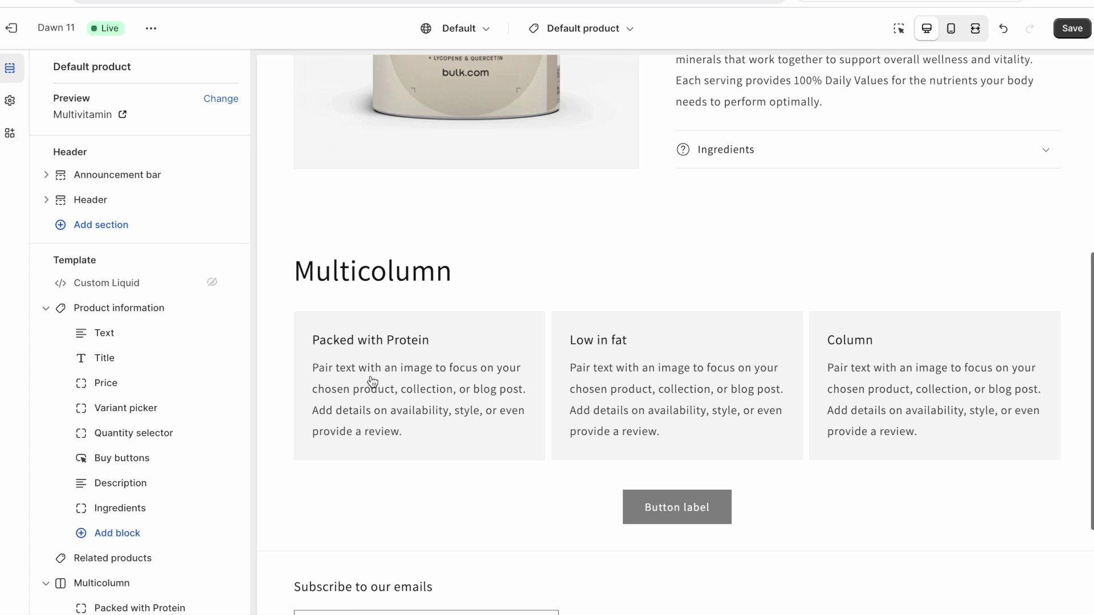
pyautogui.tripleClick(330, 341)
pyautogui.hotkey('alt', 'Left')
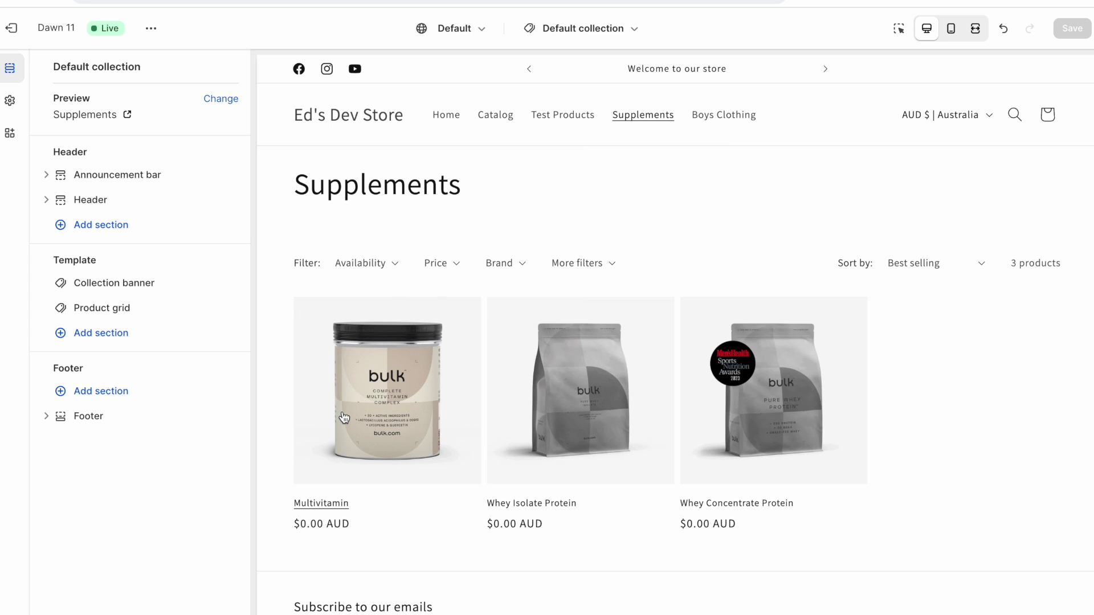
# Open the Whey Isolate Protein page and list the available product templates
pyautogui.click(576, 395)
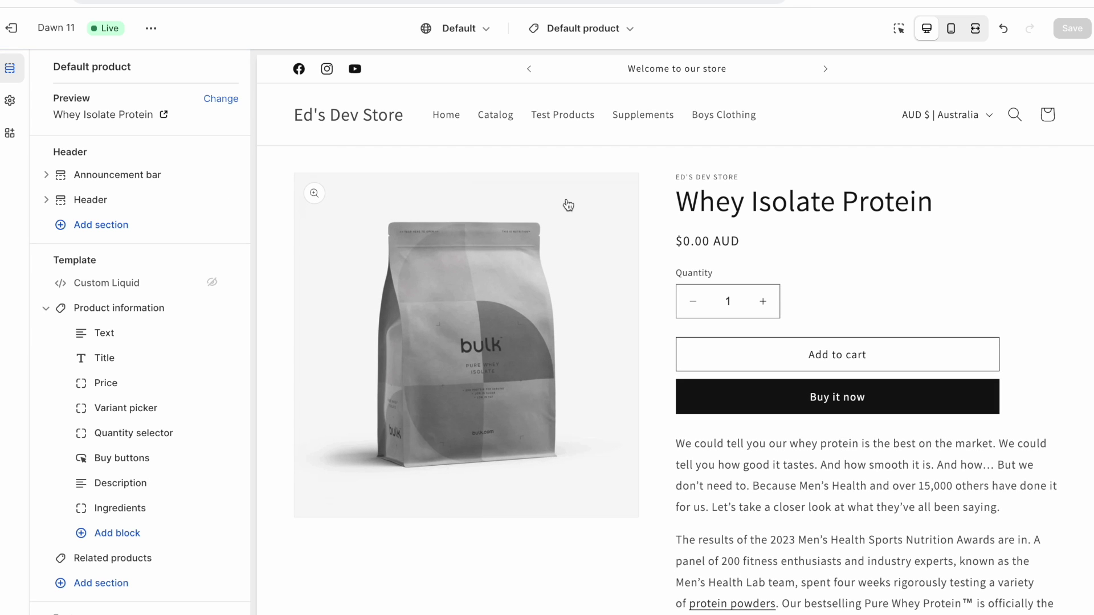
pyautogui.click(618, 28)
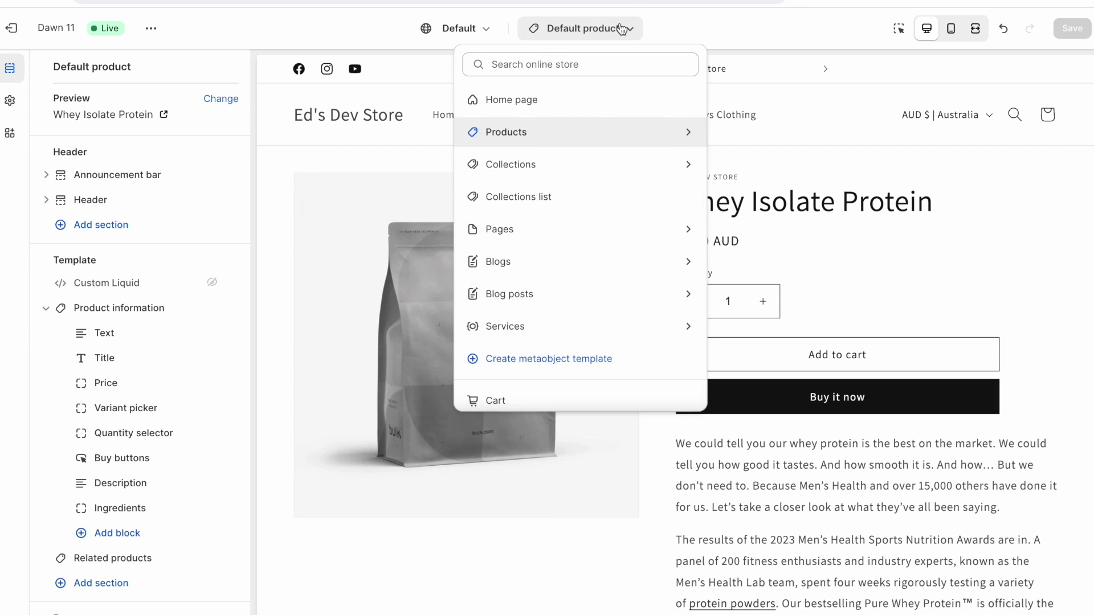
pyautogui.click(678, 132)
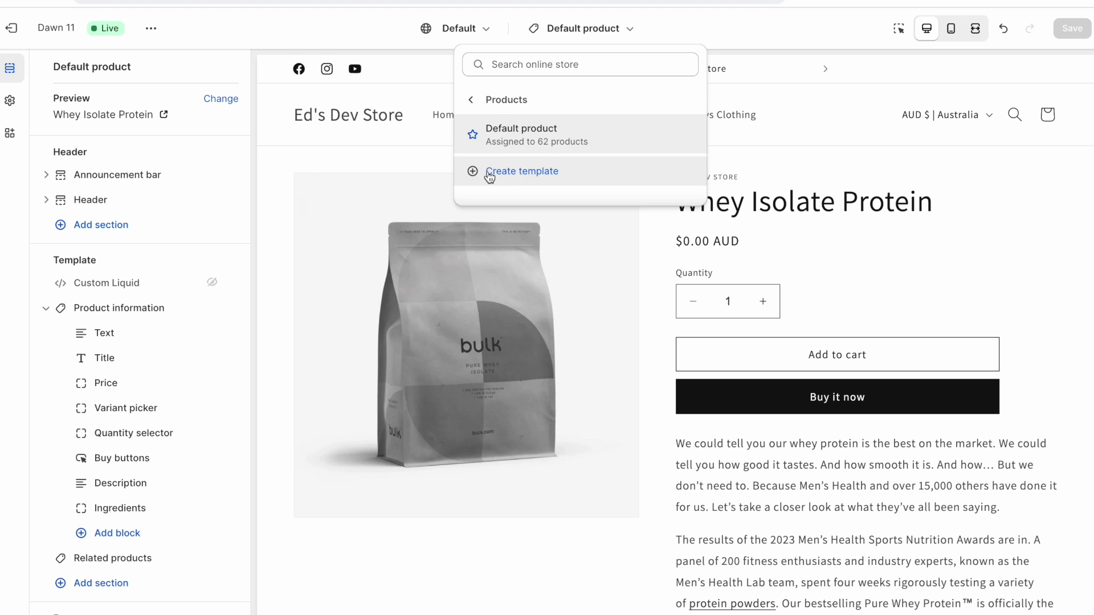
# Create a new product template named 'protein' based on Default product
pyautogui.click(503, 173)
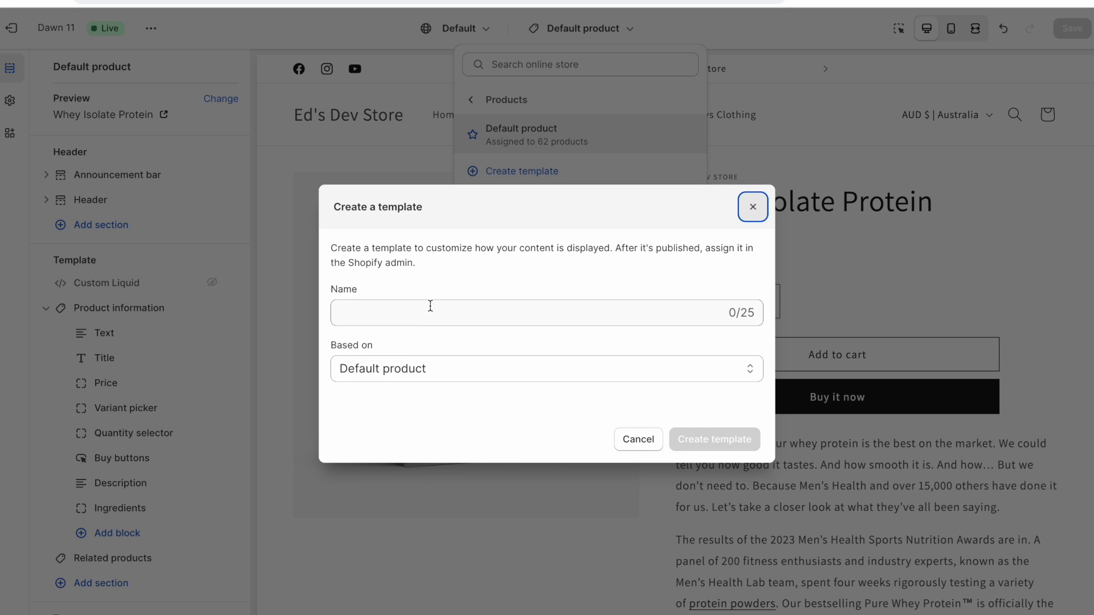
pyautogui.click(430, 307)
pyautogui.write('protein')
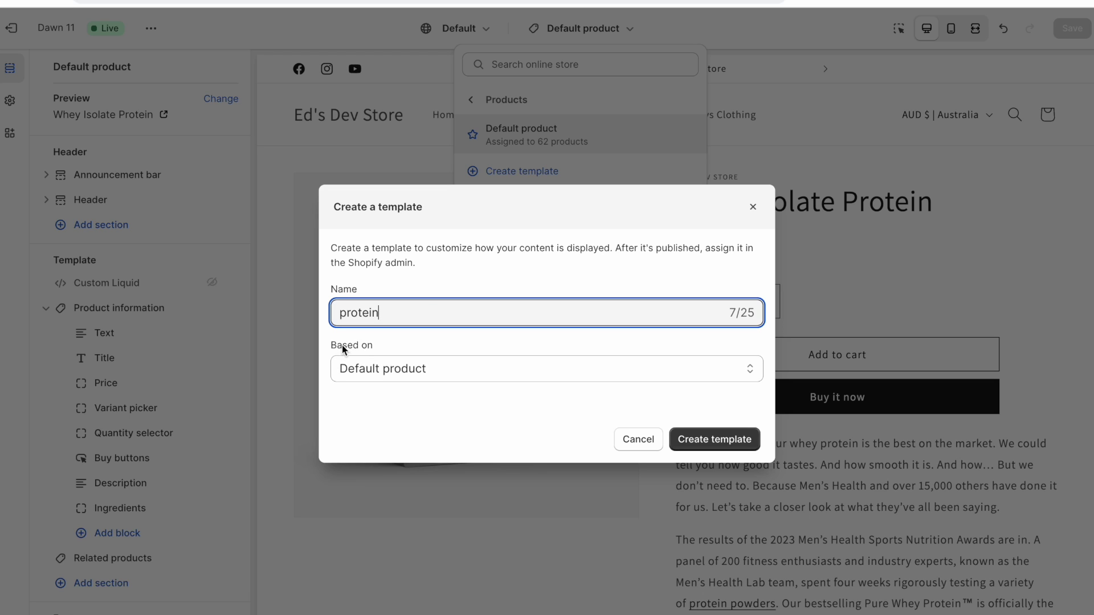
pyautogui.click(371, 368)
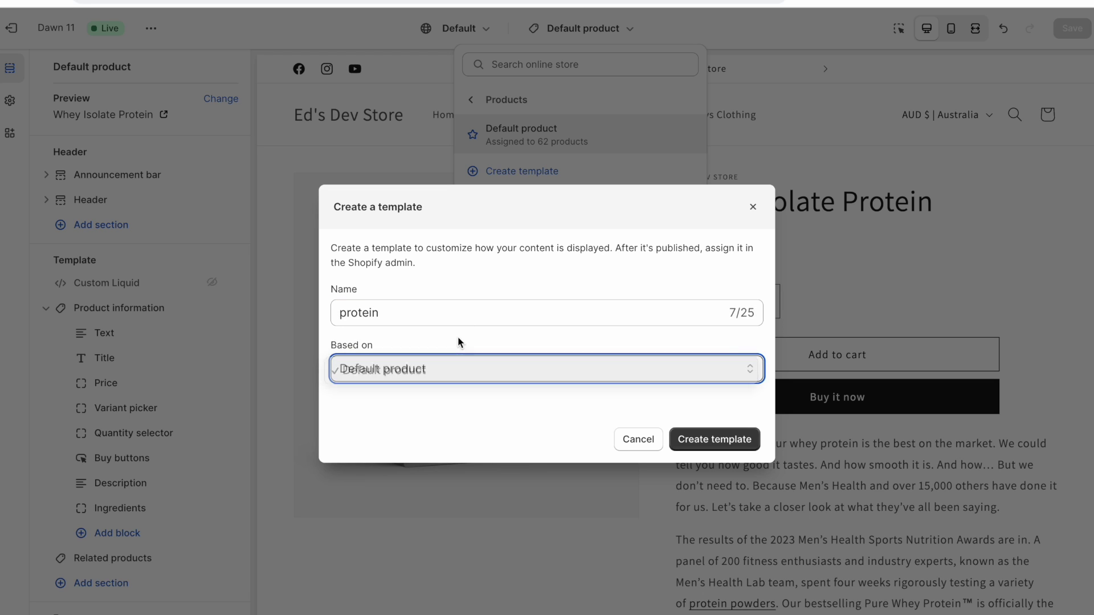
pyautogui.click(379, 360)
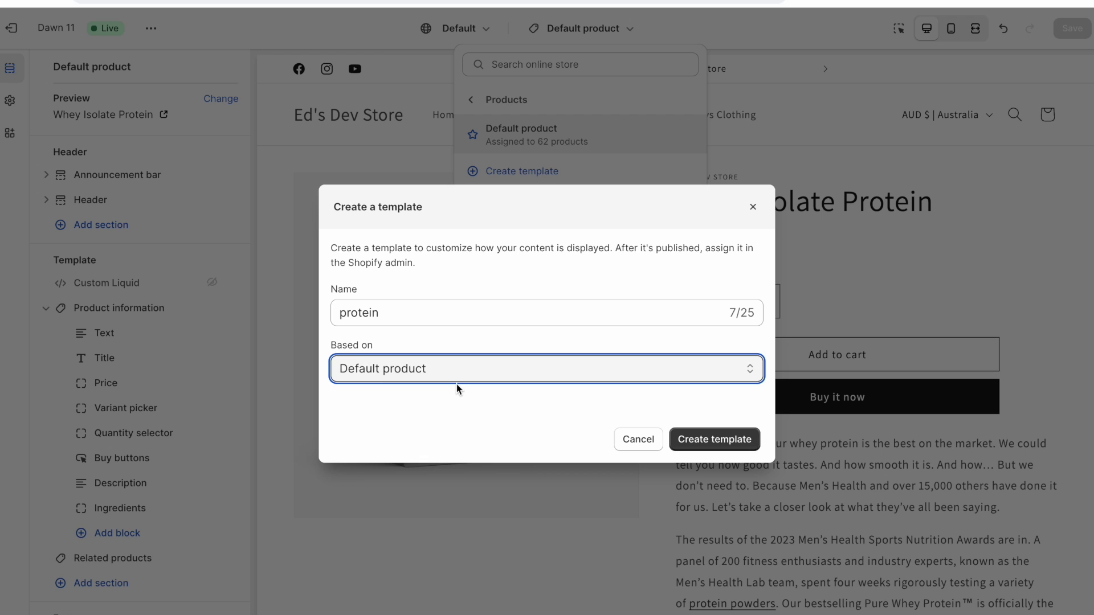
pyautogui.click(729, 442)
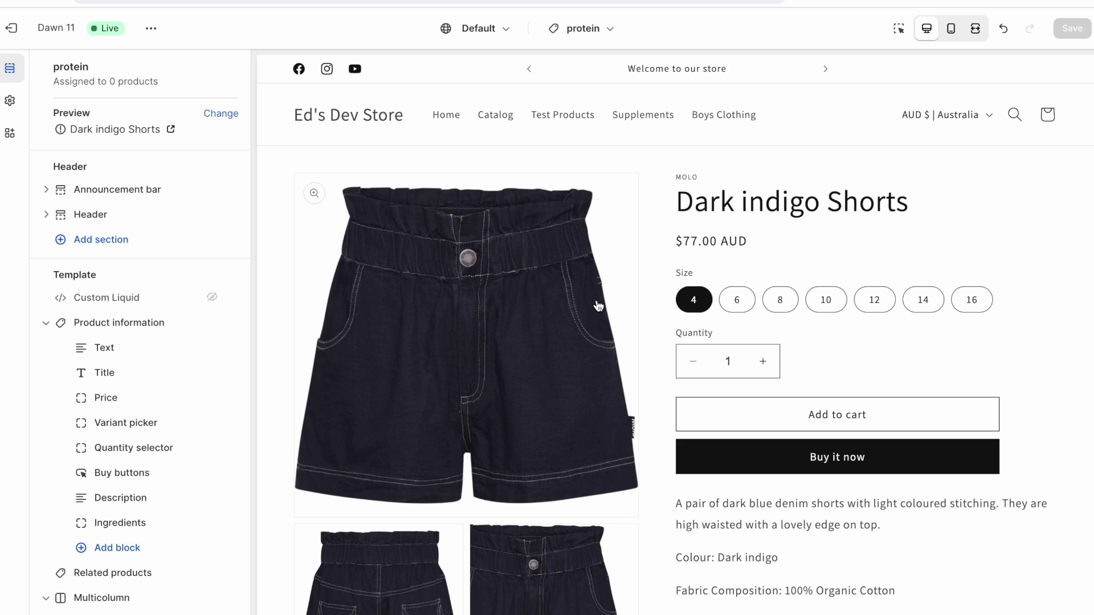
# Preview the protein template with Whey Isolate Protein, found by searching 'prote'
pyautogui.click(222, 113)
pyautogui.click(159, 136)
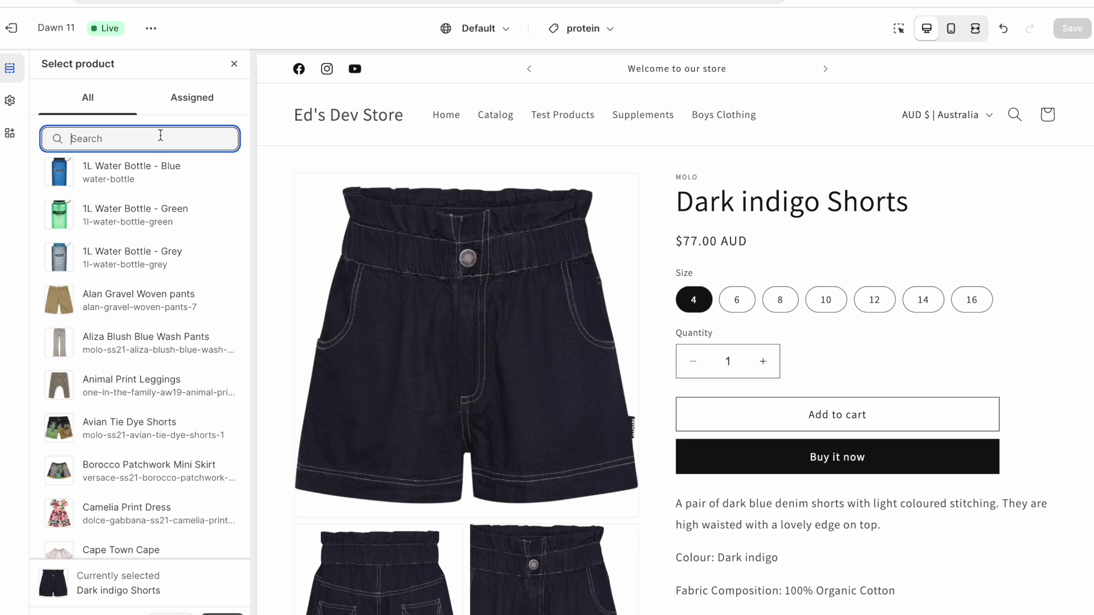
pyautogui.write('prt')
pyautogui.press('BackSpace')
pyautogui.write('o')
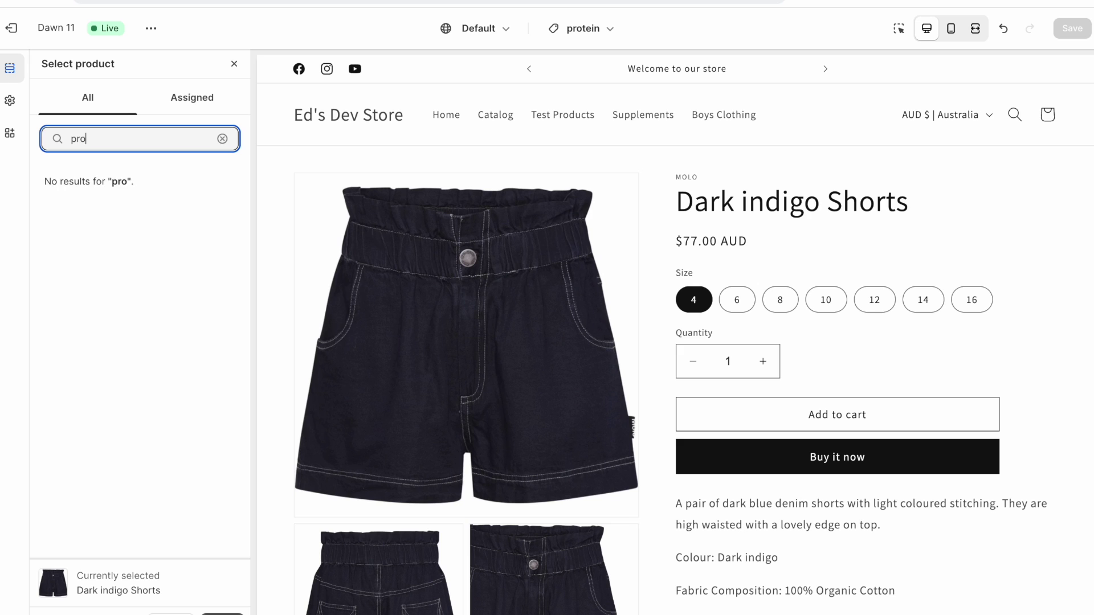
pyautogui.write('te')
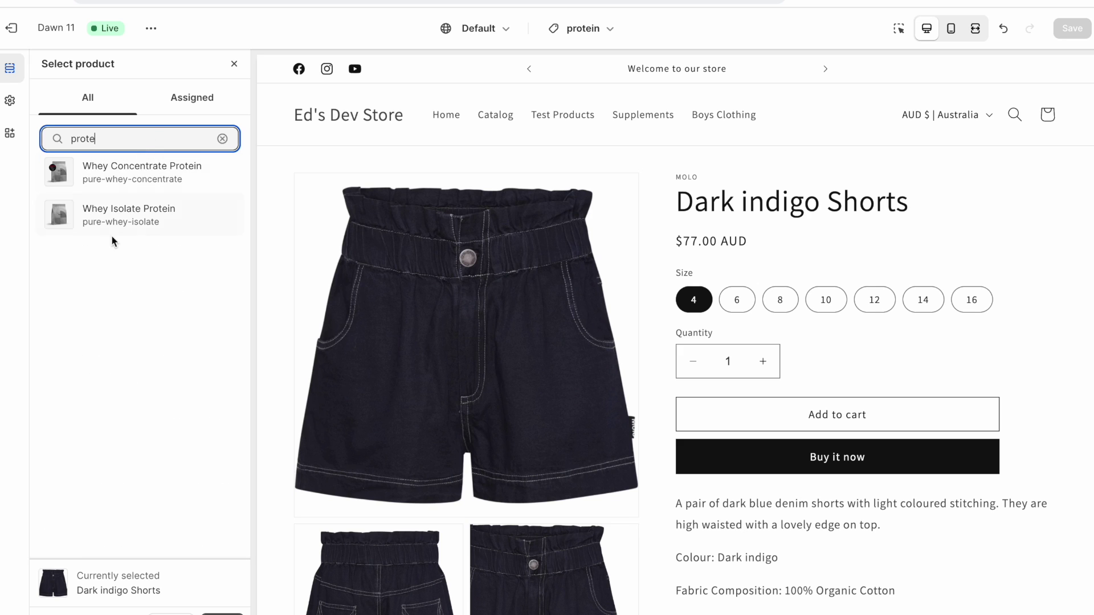
pyautogui.click(145, 216)
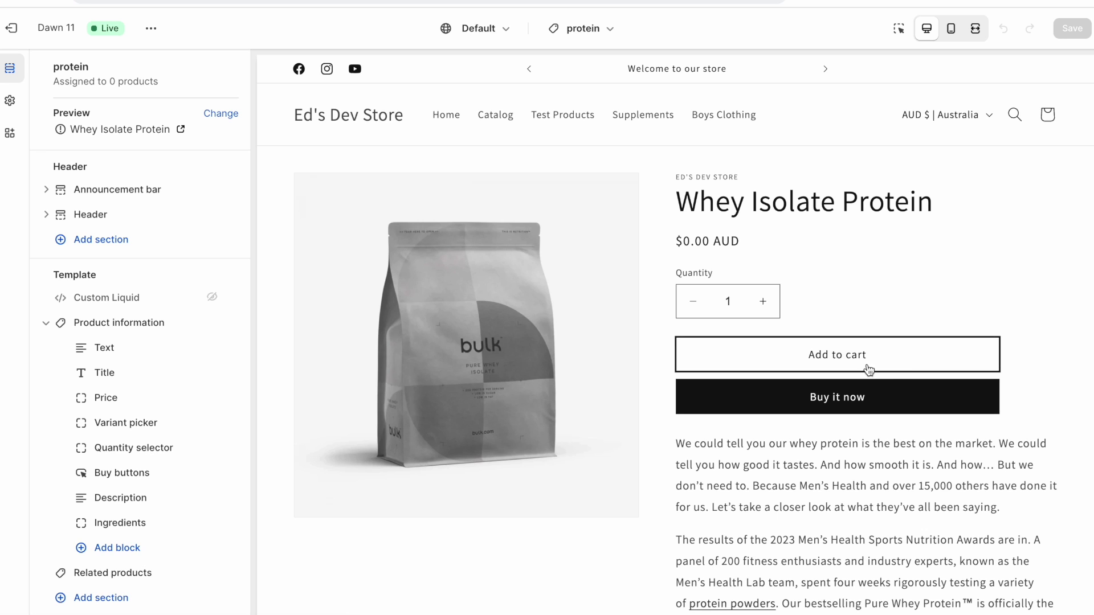
# Add a Multicolumn section to the protein template and save
pyautogui.click(122, 599)
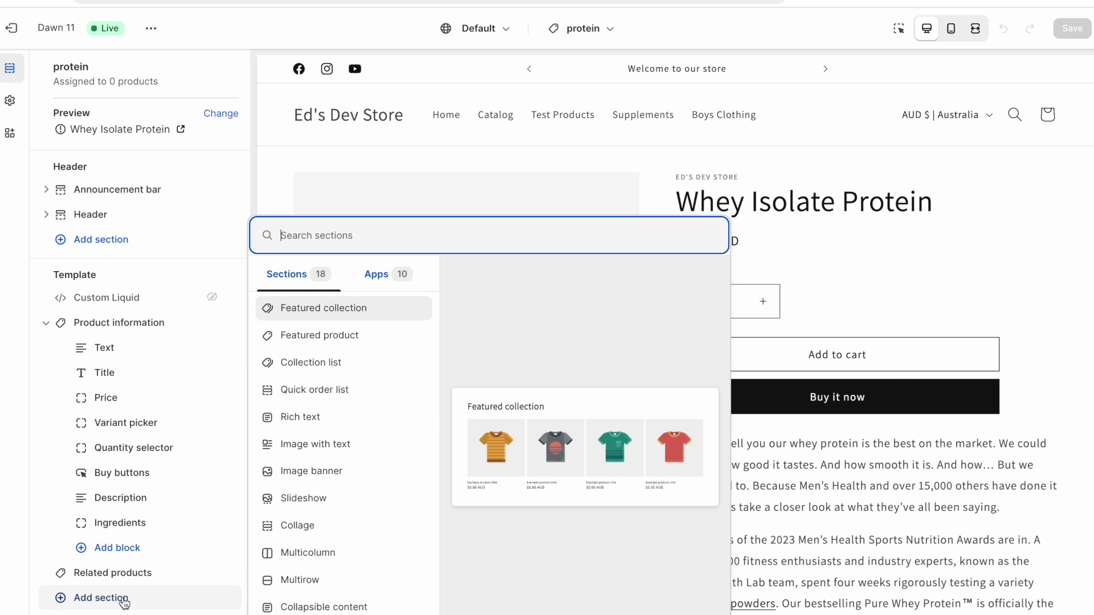
pyautogui.scroll(-1, 312, 495)
pyautogui.click(310, 497)
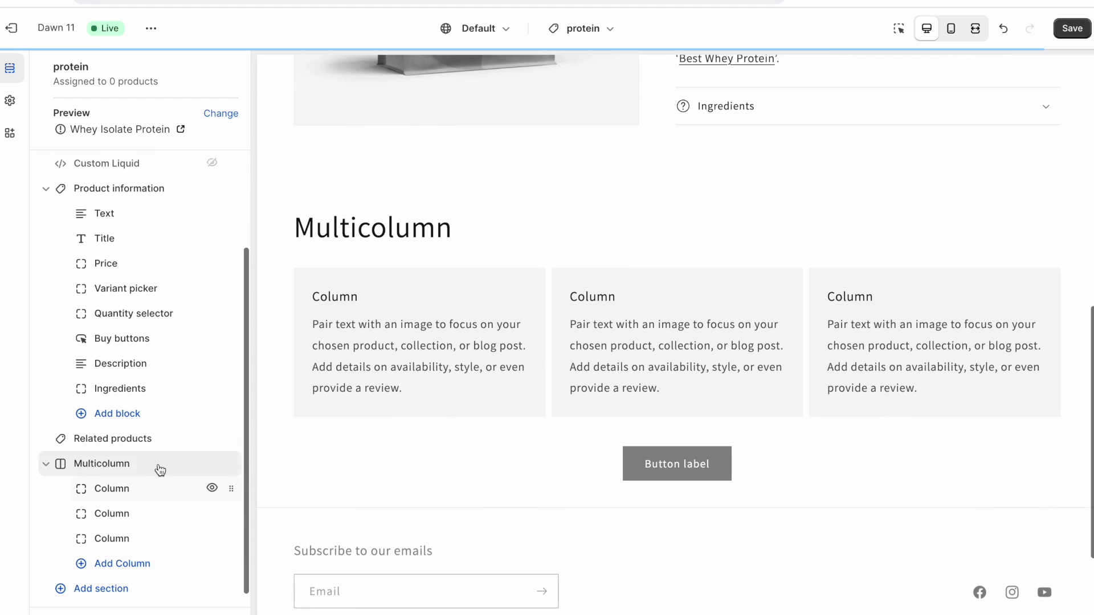
pyautogui.click(1081, 30)
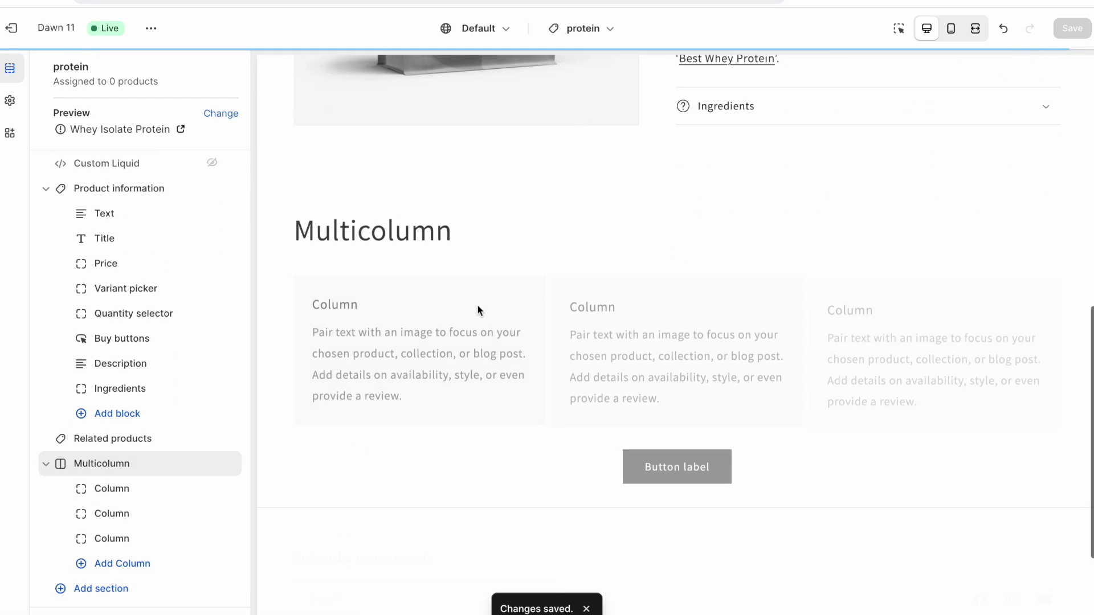
# On Whey Isolate Protein's admin page, set the theme template to protein
pyautogui.hotkey('ctrl', 'Tab')
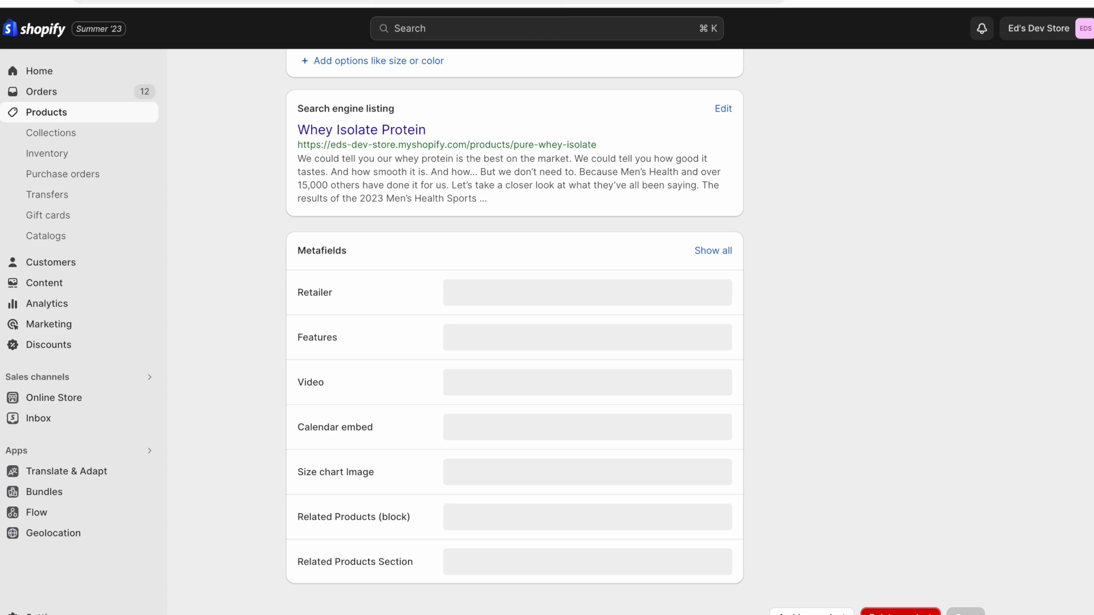
pyautogui.scroll(15, 221, 162)
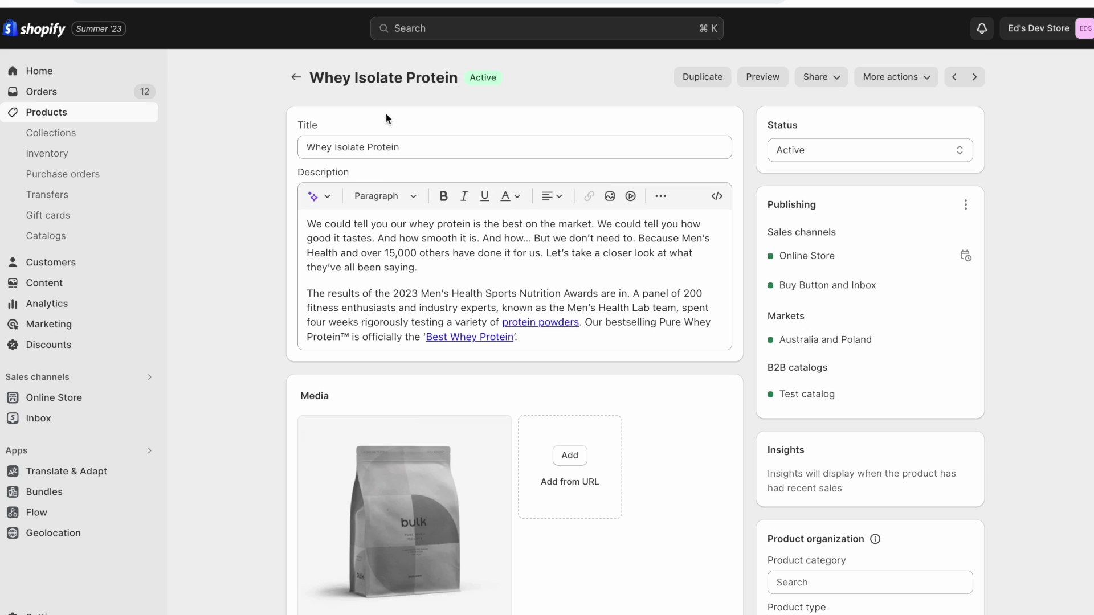
pyautogui.scroll(-1, 385, 119)
pyautogui.scroll(-7, 1053, 380)
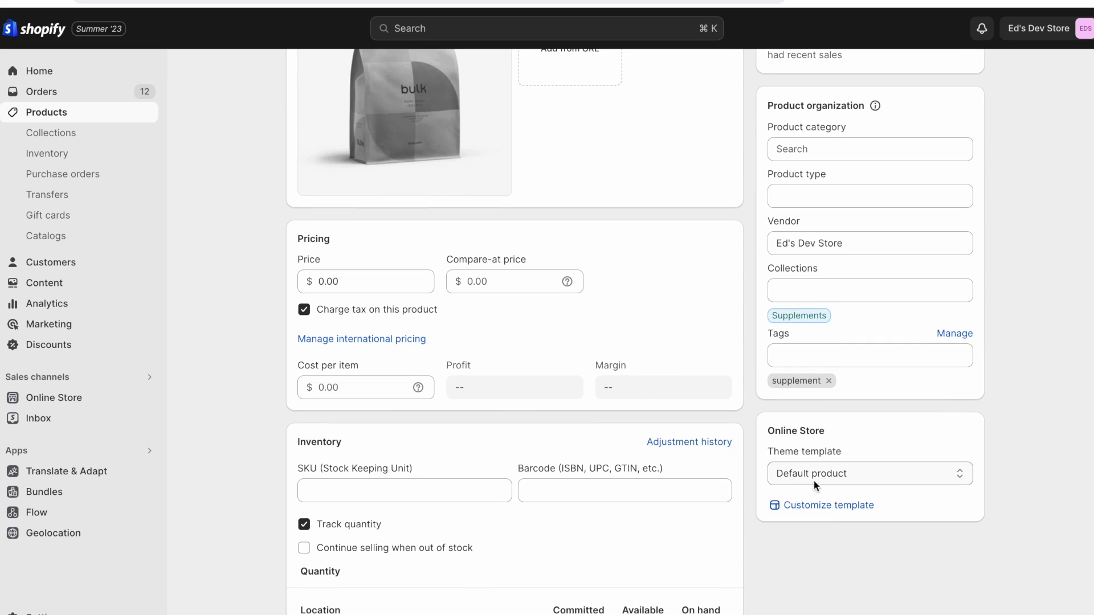
pyautogui.click(814, 473)
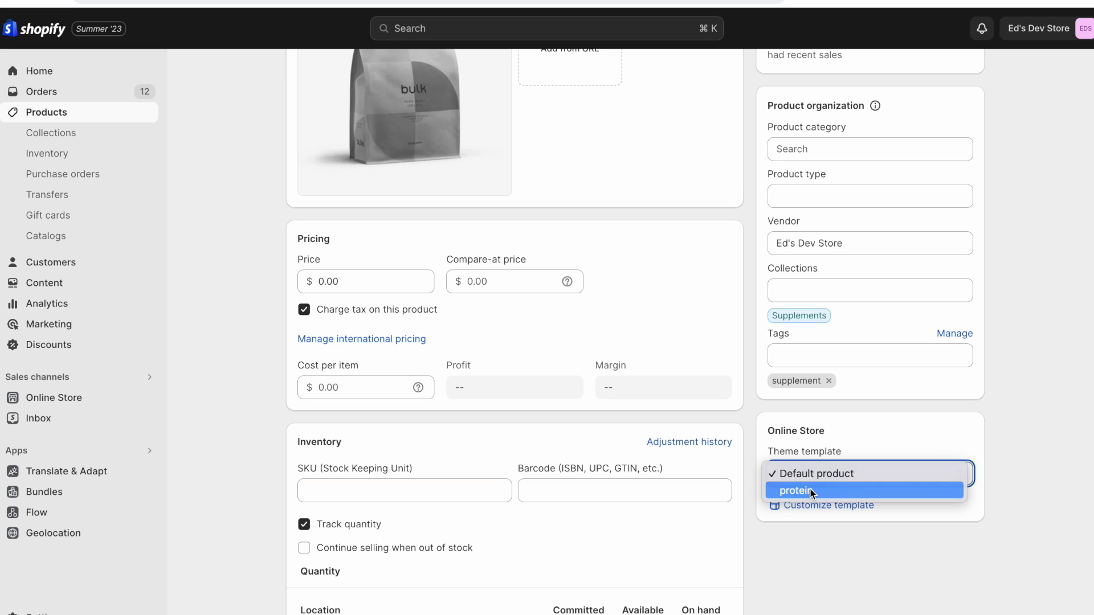
pyautogui.click(813, 493)
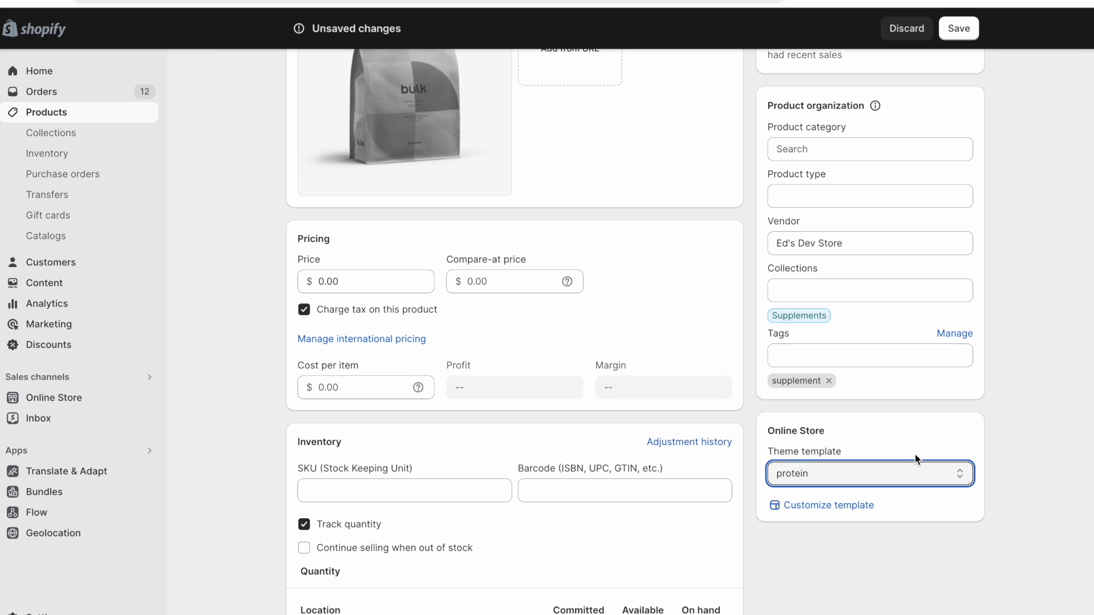
# Confirm the theme template remains protein and save the product
pyautogui.click(821, 477)
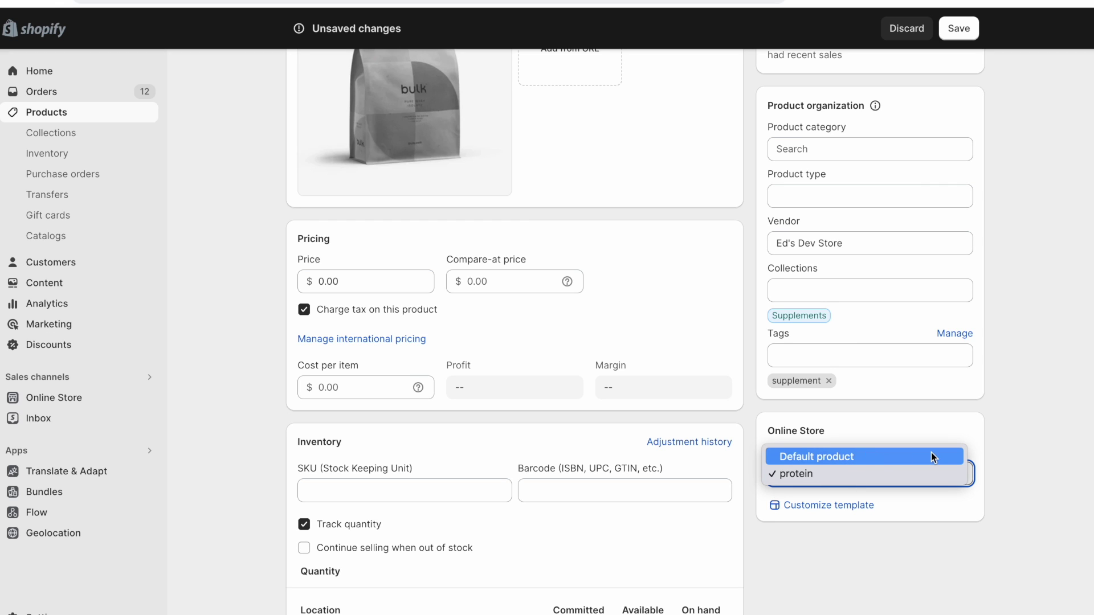
pyautogui.click(1040, 454)
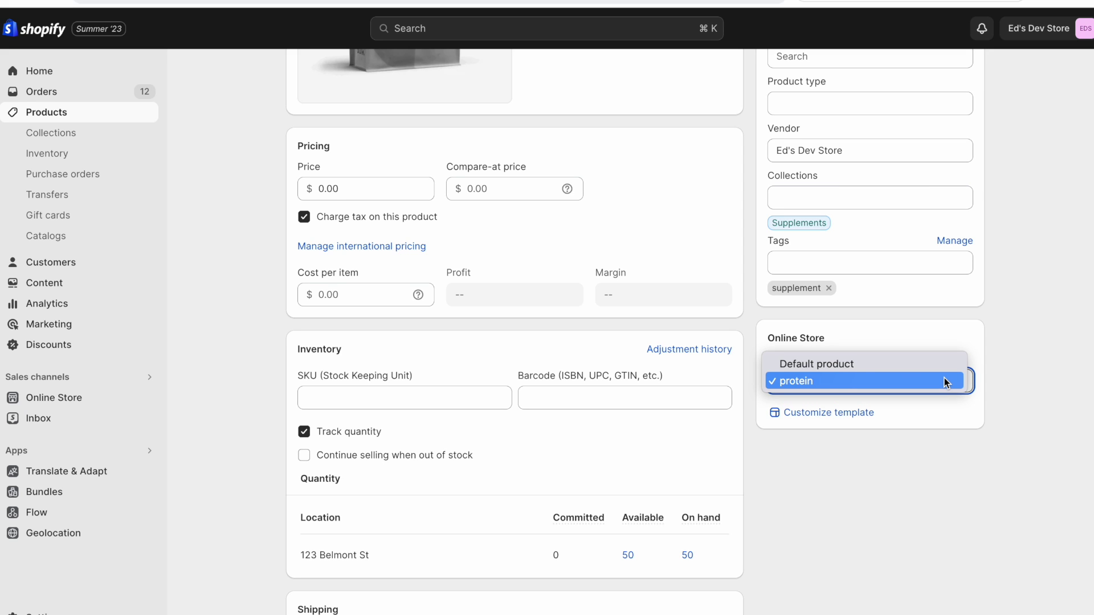
pyautogui.click(1019, 405)
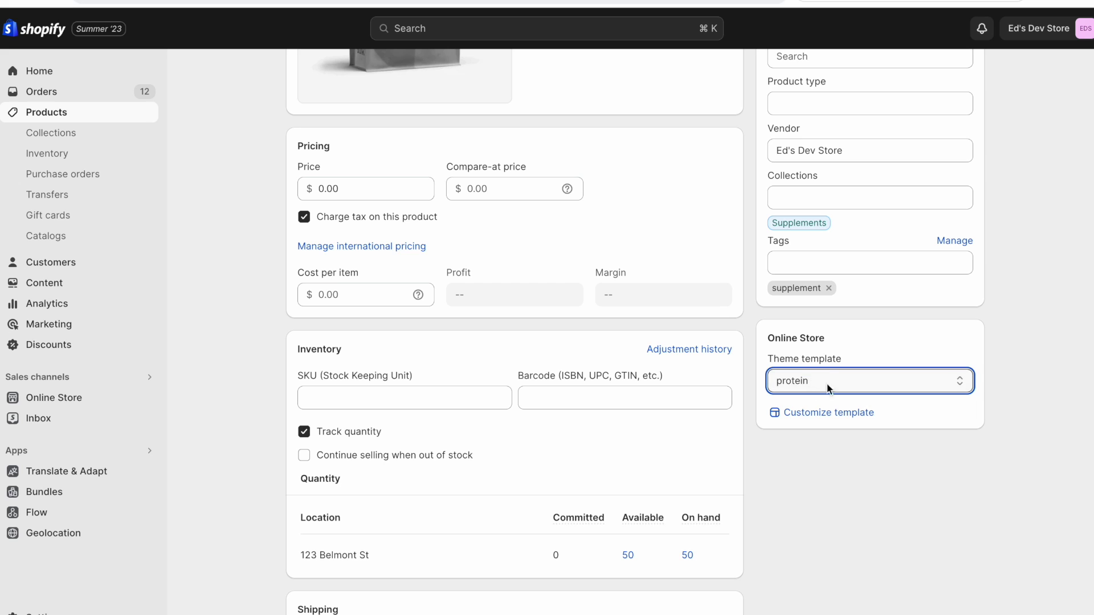
pyautogui.click(829, 380)
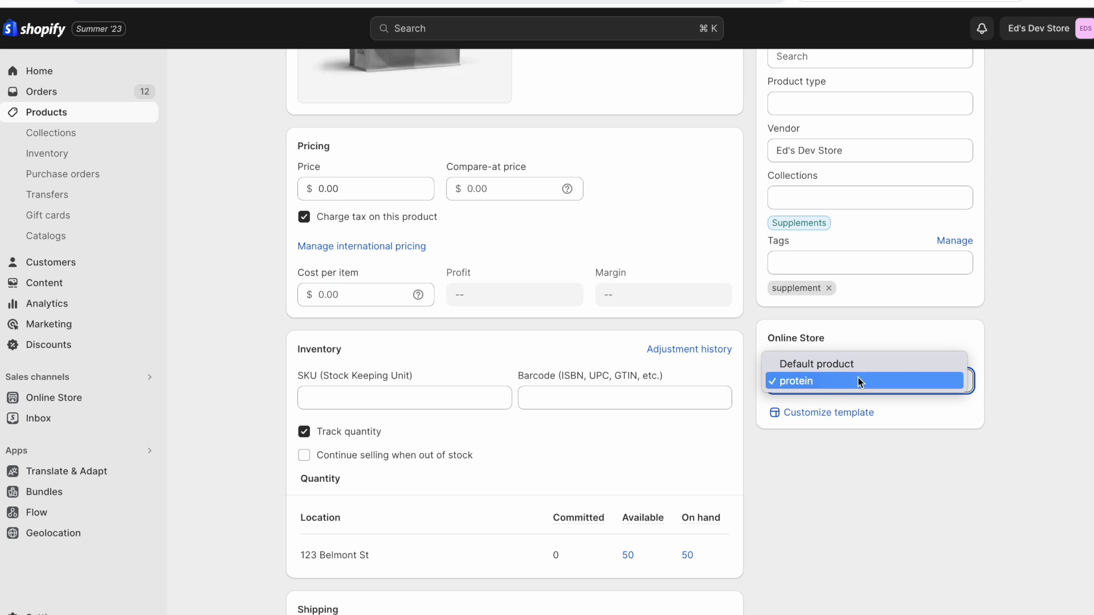
pyautogui.click(919, 466)
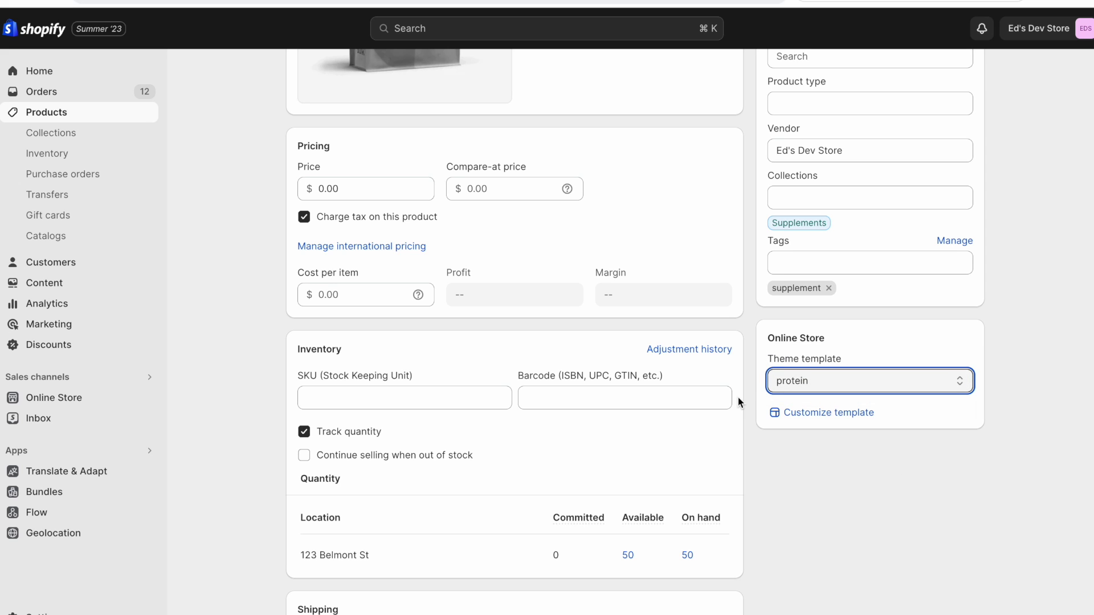
pyautogui.click(867, 379)
pyautogui.click(933, 444)
pyautogui.click(888, 381)
pyautogui.click(913, 430)
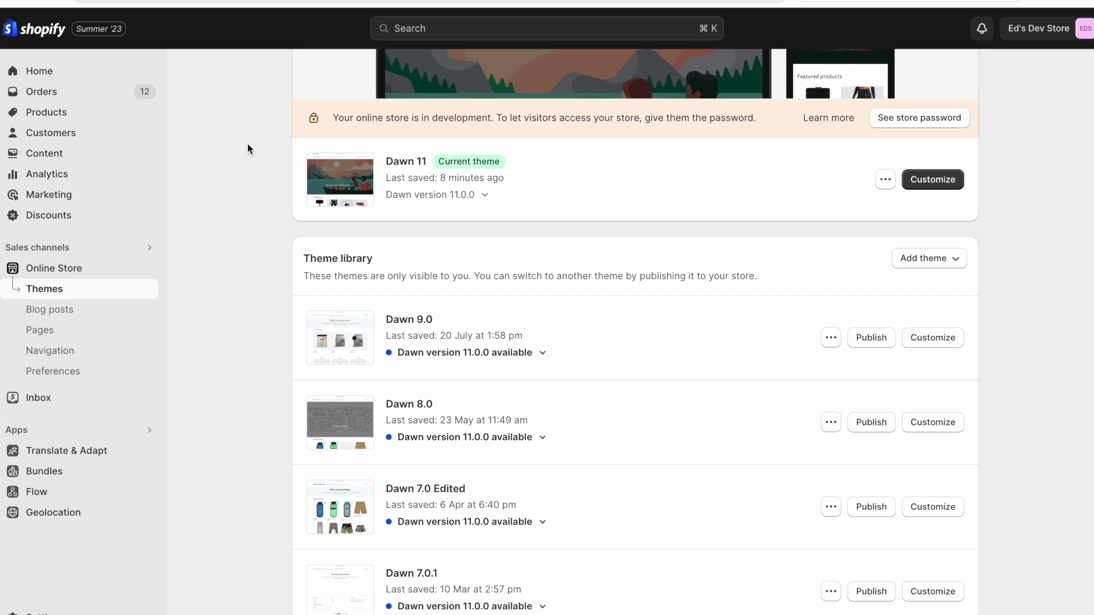
pyautogui.scroll(4, 449, 166)
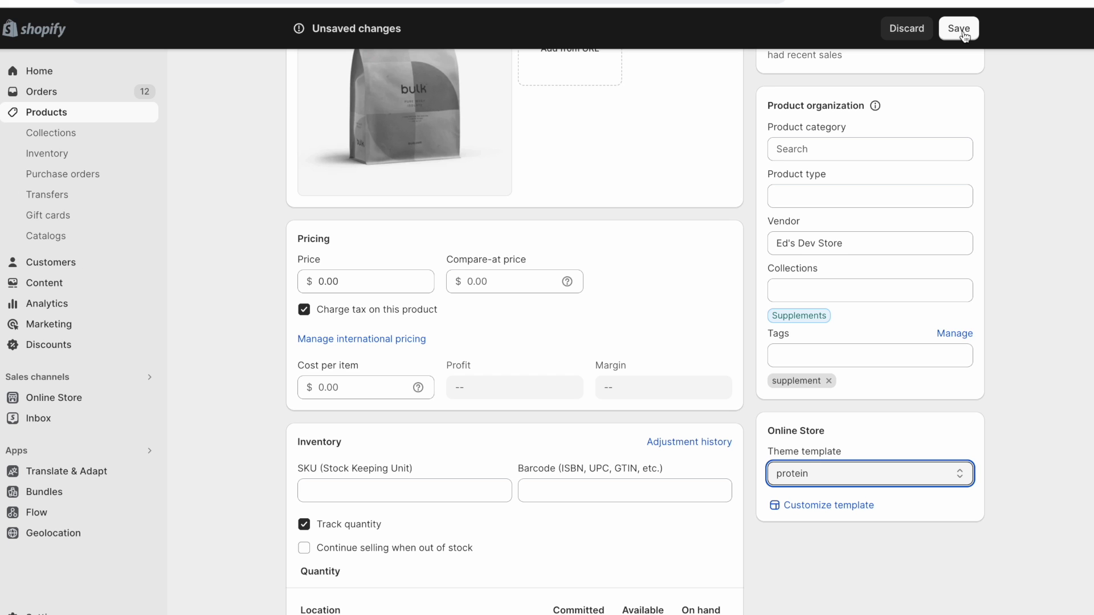
pyautogui.click(960, 30)
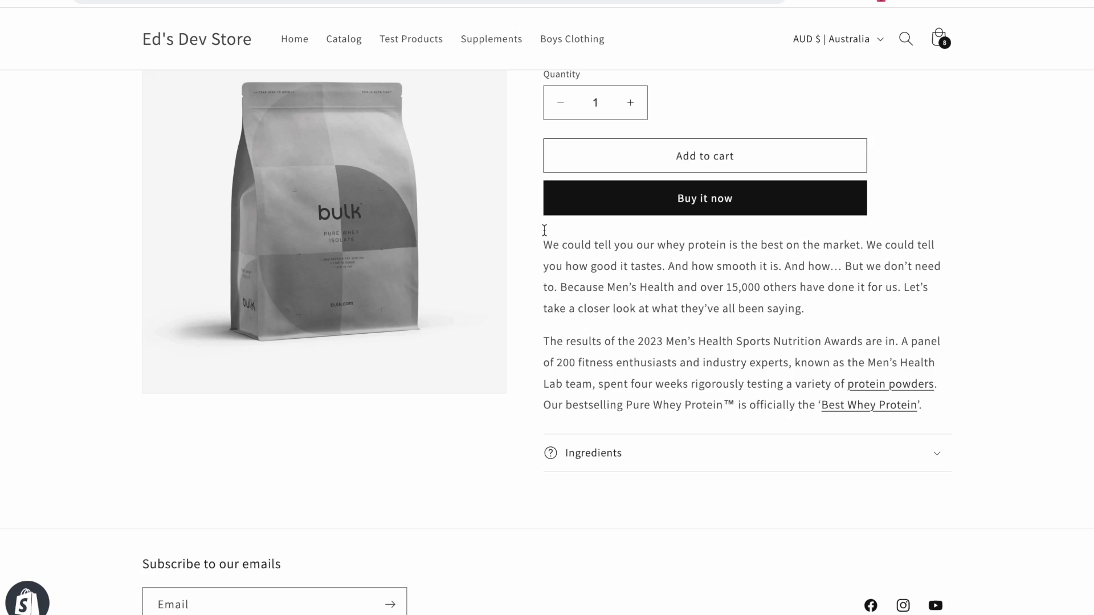
# Reload the Whey Isolate Protein storefront page to see the protein template's Multicolumn section
pyautogui.scroll(3, 544, 230)
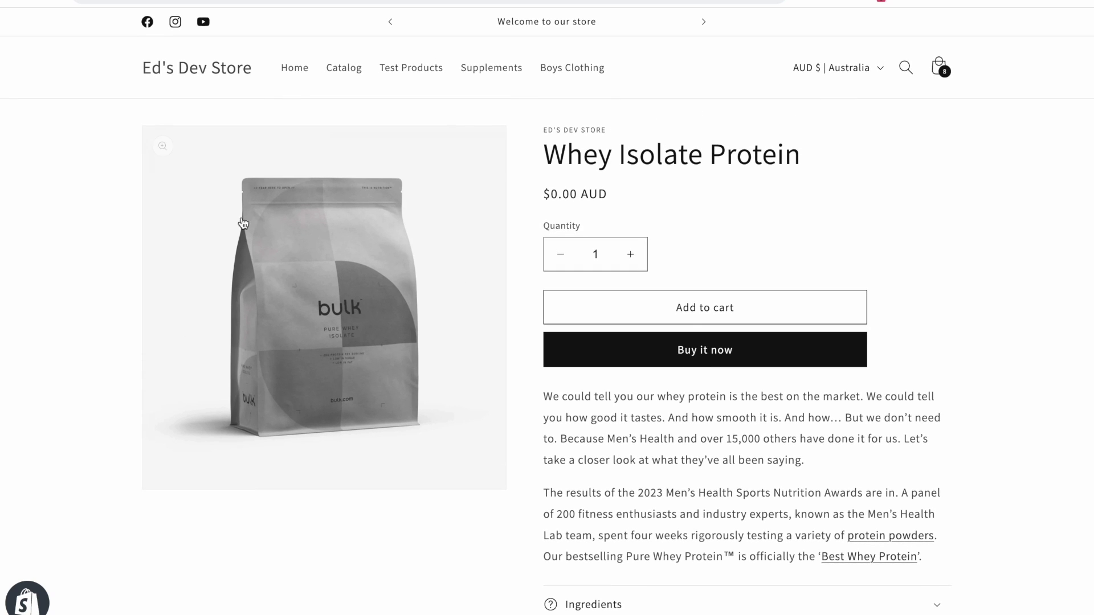
pyautogui.scroll(-1, 500, 167)
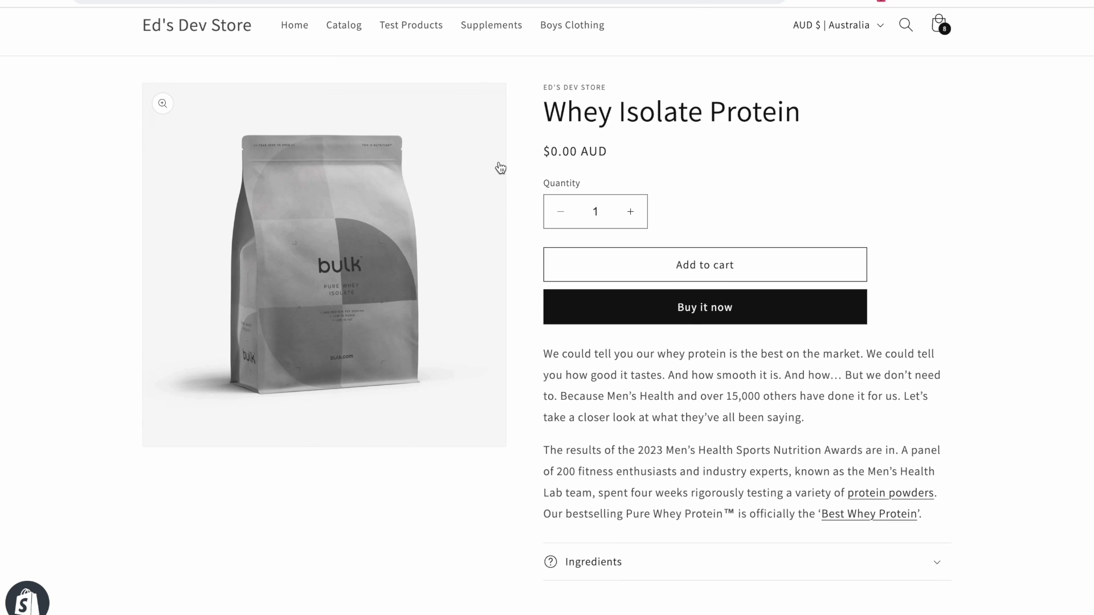
pyautogui.scroll(-1, 500, 168)
pyautogui.hotkey('ctrl', 'r')
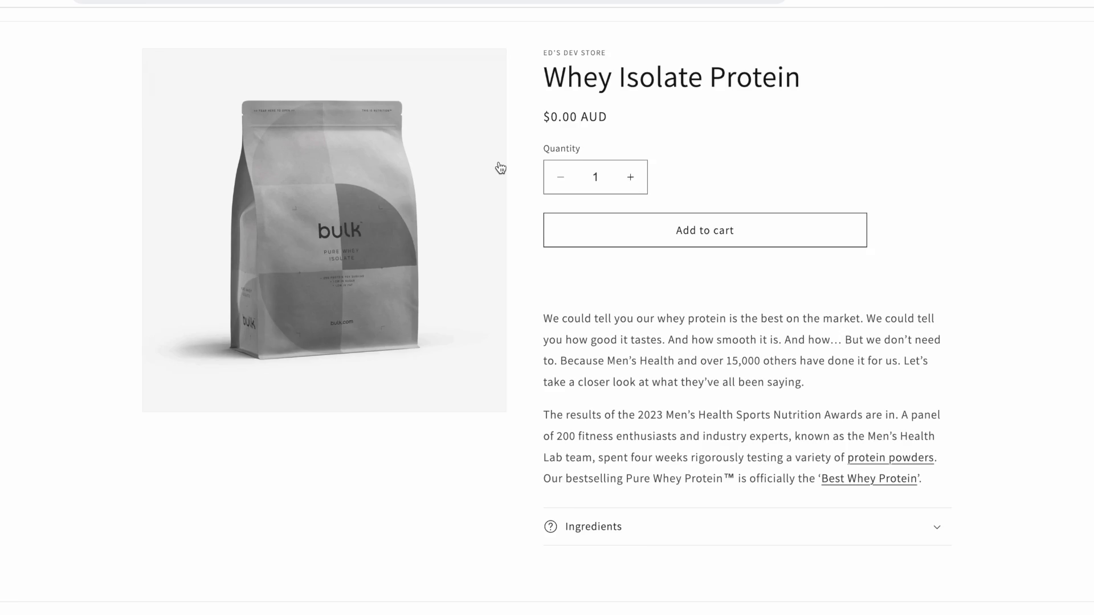
pyautogui.scroll(-6, 500, 167)
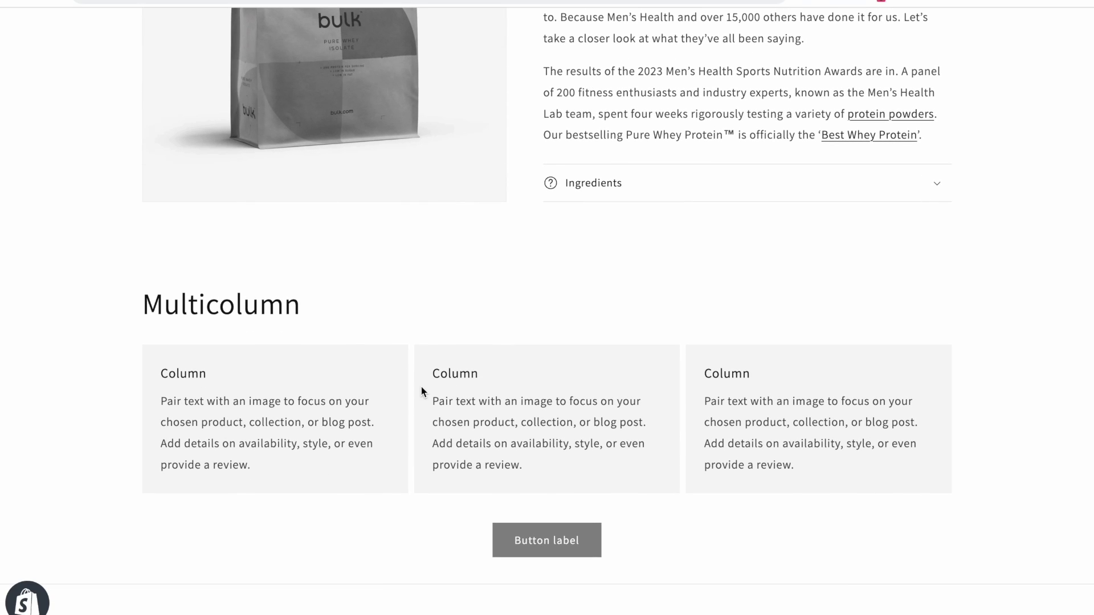
pyautogui.scroll(10, 422, 391)
# Browse from Supplements to the Multivitamin page and back to the Supplements collection
pyautogui.click(496, 67)
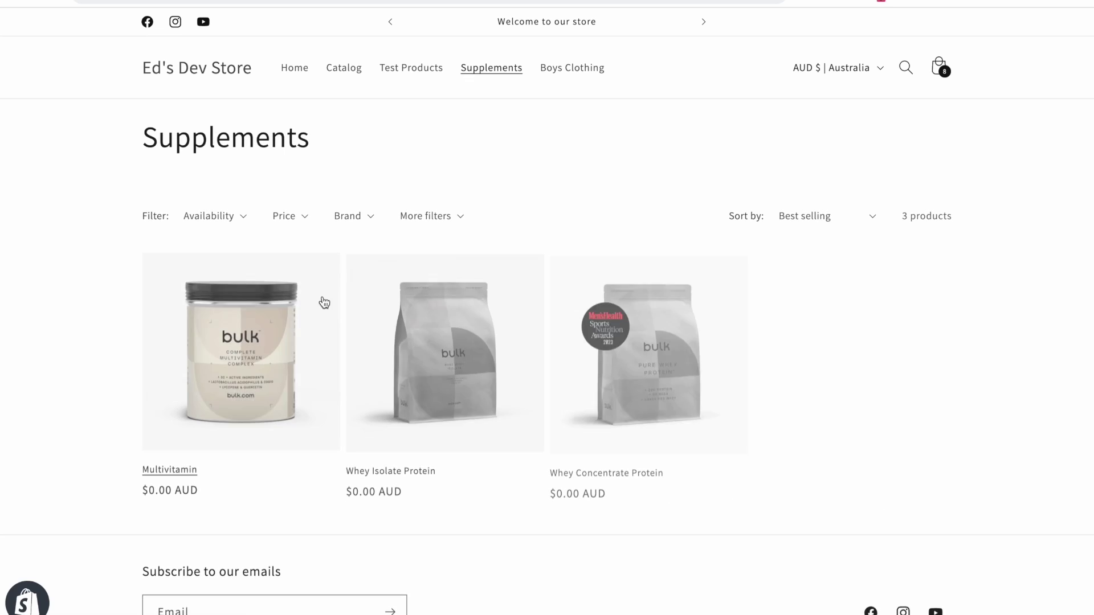
pyautogui.click(323, 302)
pyautogui.scroll(-1, 122, 404)
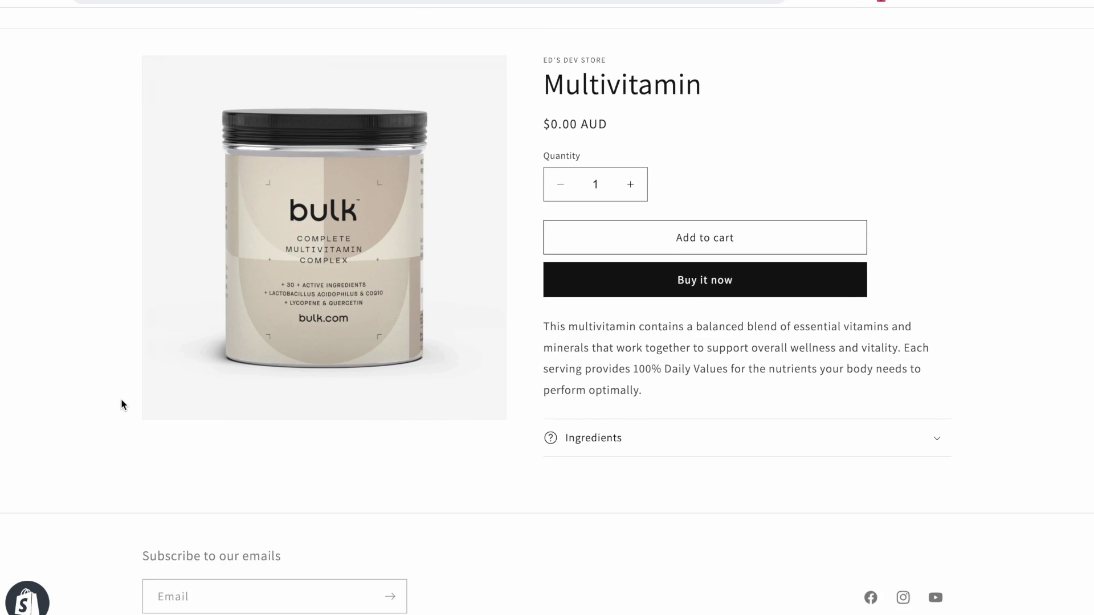
pyautogui.scroll(-3, 121, 404)
pyautogui.scroll(4, 122, 404)
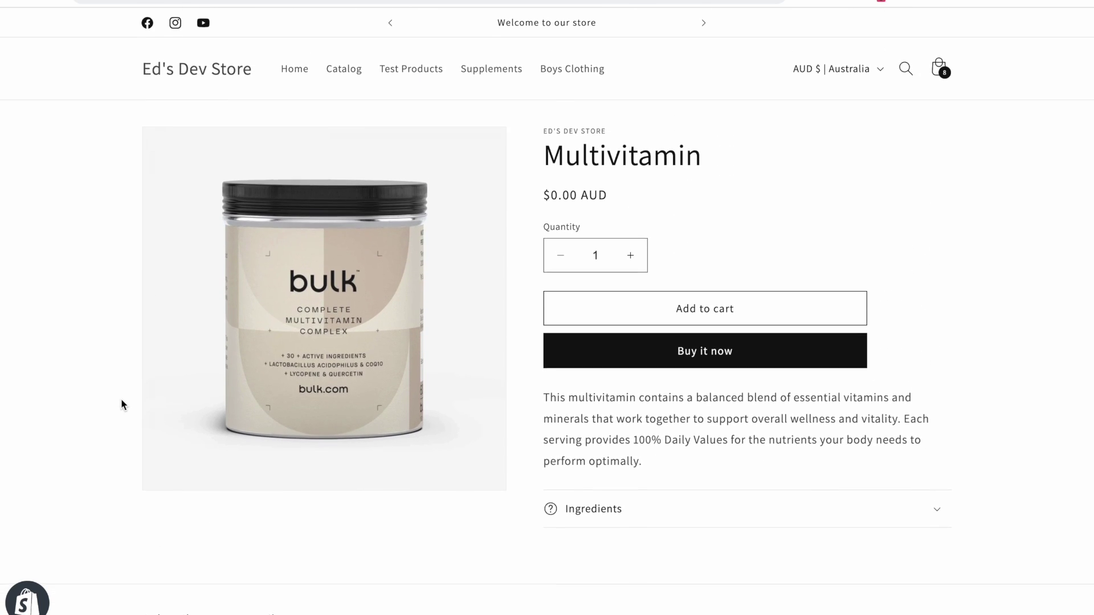
pyautogui.click(501, 73)
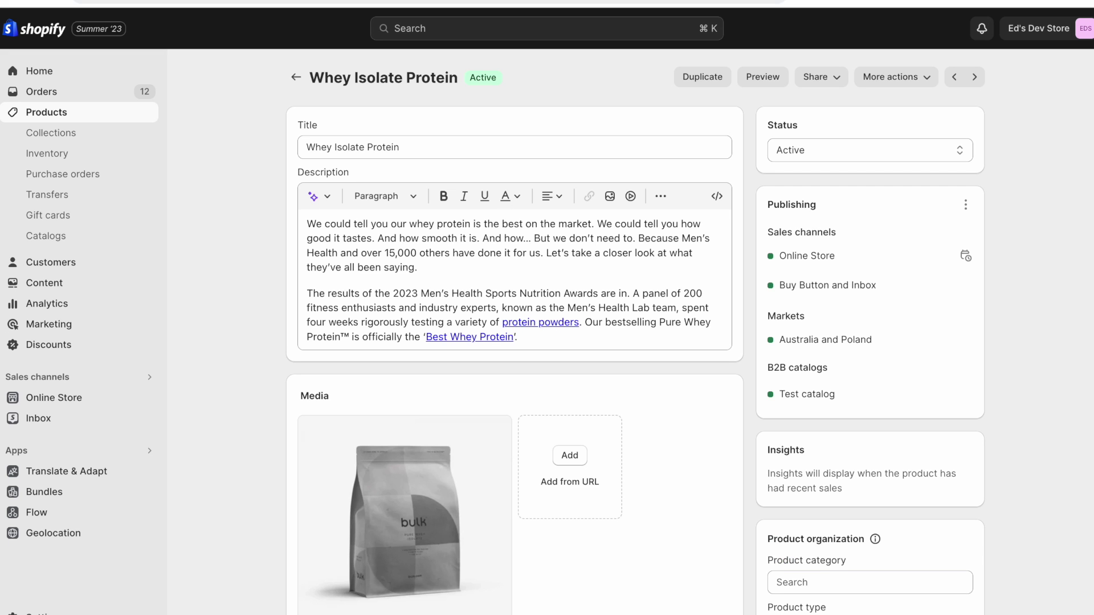
# Open Whey Concentrate Protein in admin, set its theme template to protein, and save
pyautogui.scroll(-1, 253, 294)
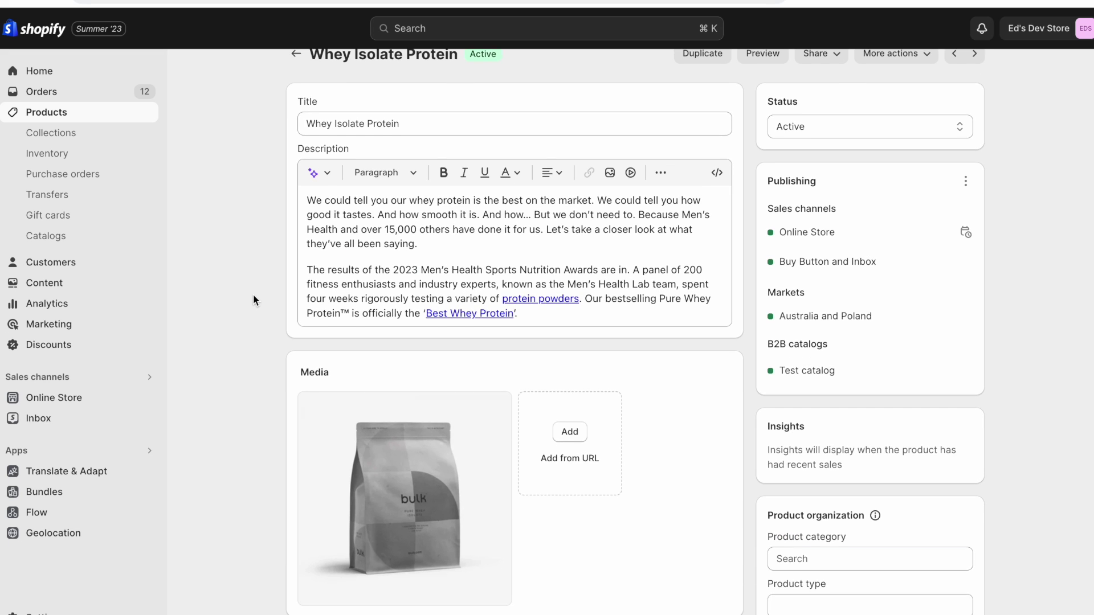
pyautogui.scroll(1, 253, 294)
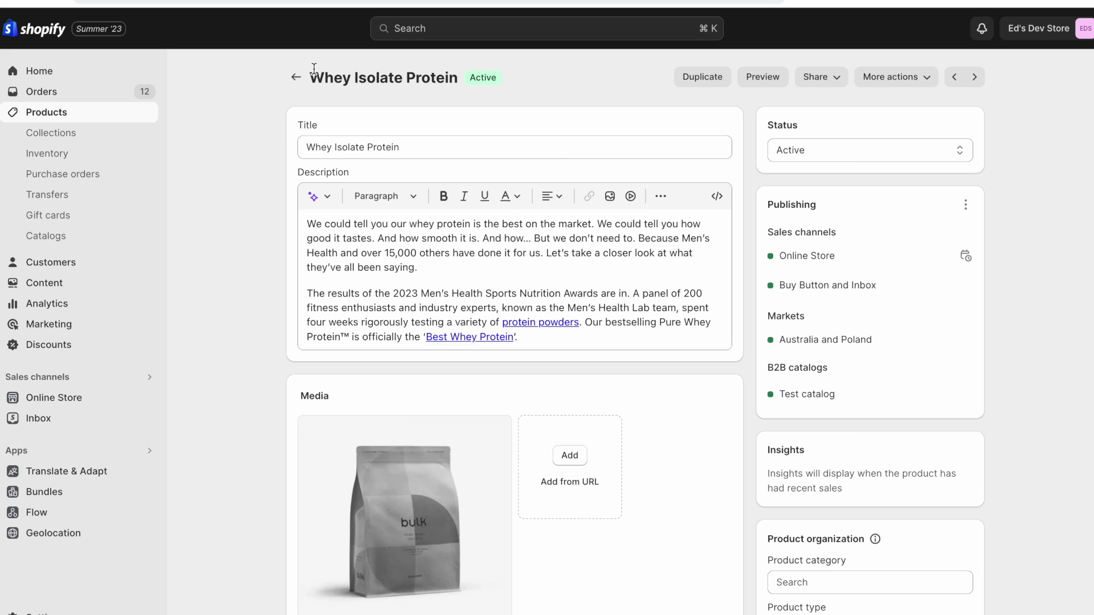
pyautogui.click(304, 80)
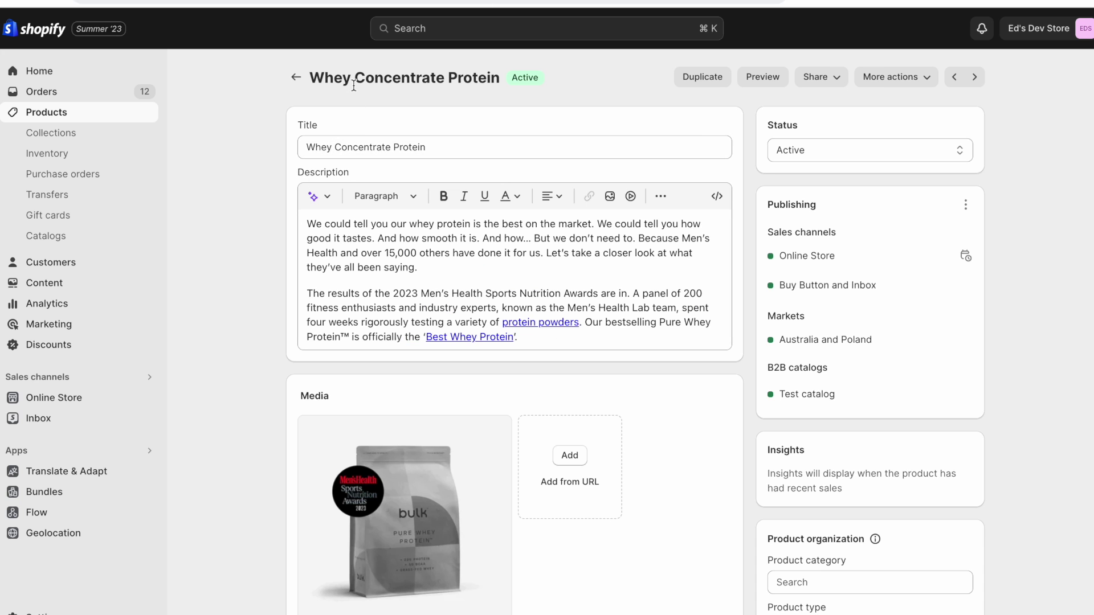
pyautogui.moveTo(354, 81); pyautogui.dragTo(461, 80)
pyautogui.click(450, 80)
pyautogui.scroll(-2, 893, 339)
pyautogui.scroll(-5, 894, 339)
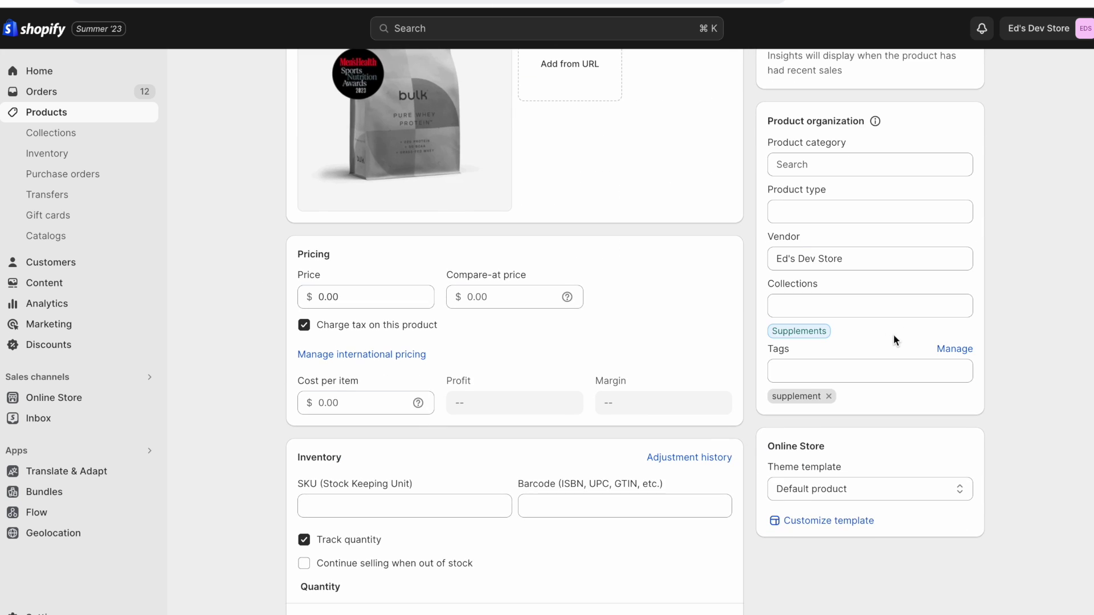
pyautogui.click(877, 489)
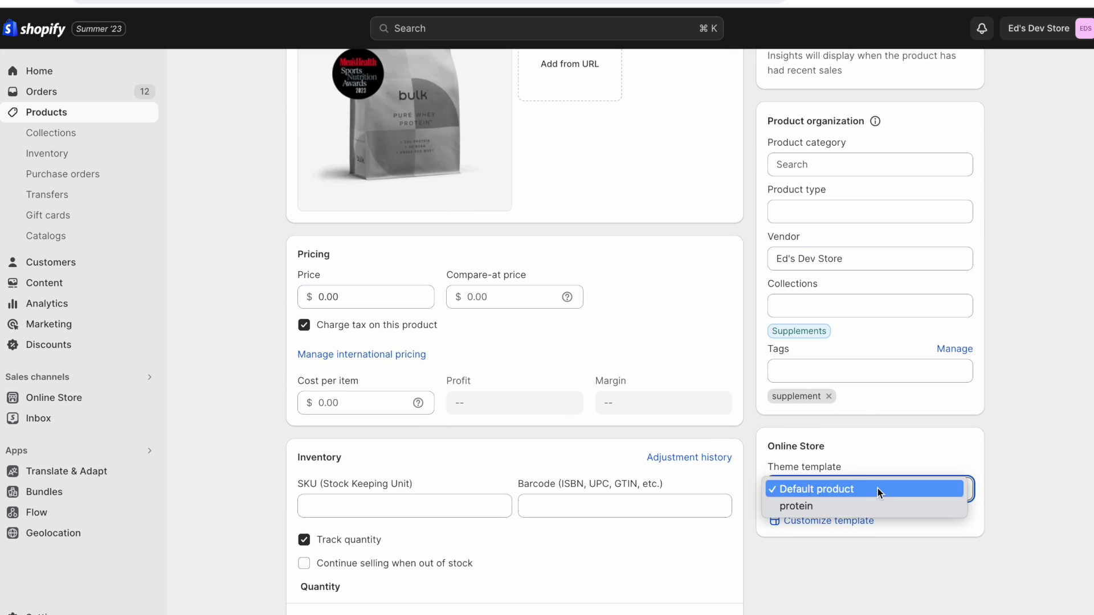
pyautogui.click(833, 504)
pyautogui.click(972, 27)
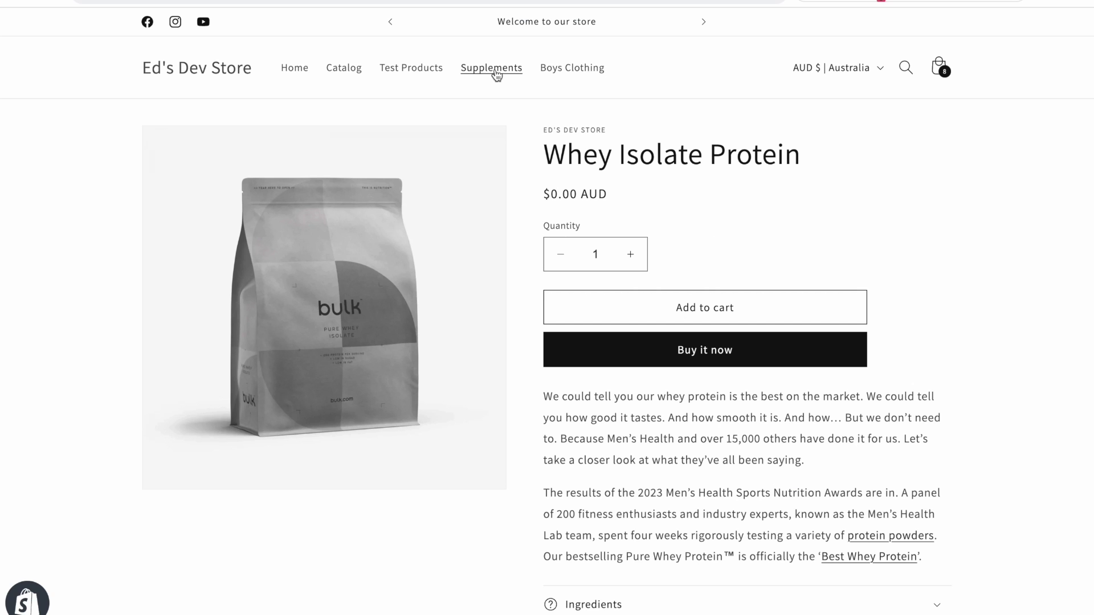
# Check Whey Concentrate Protein's storefront page shows the Multicolumn section, then return to the theme editor
pyautogui.click(495, 71)
pyautogui.click(673, 345)
pyautogui.scroll(-10, 673, 345)
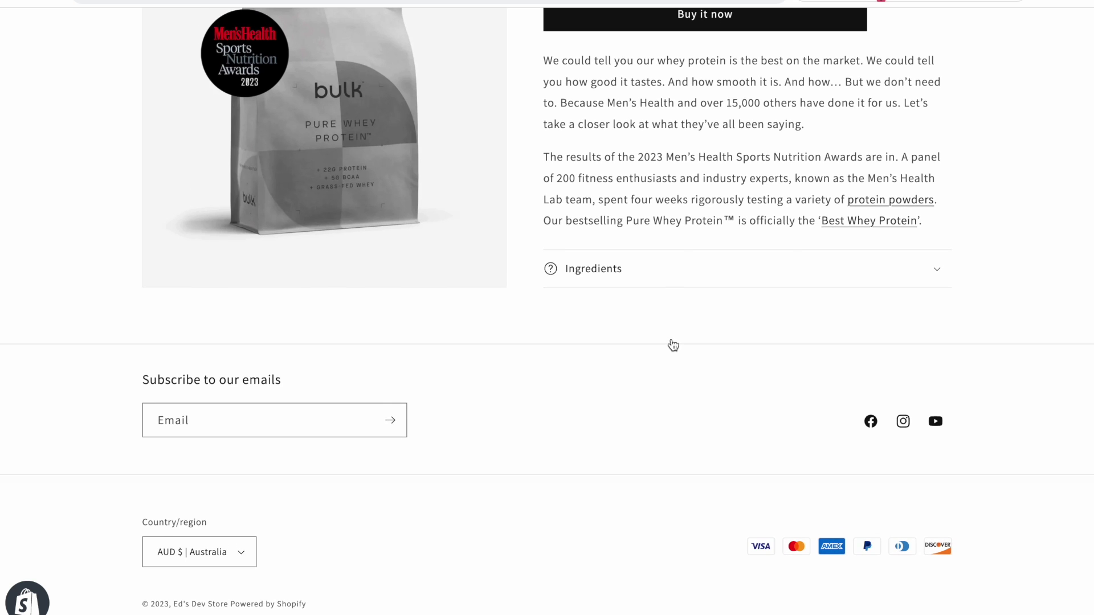
pyautogui.scroll(1, 673, 345)
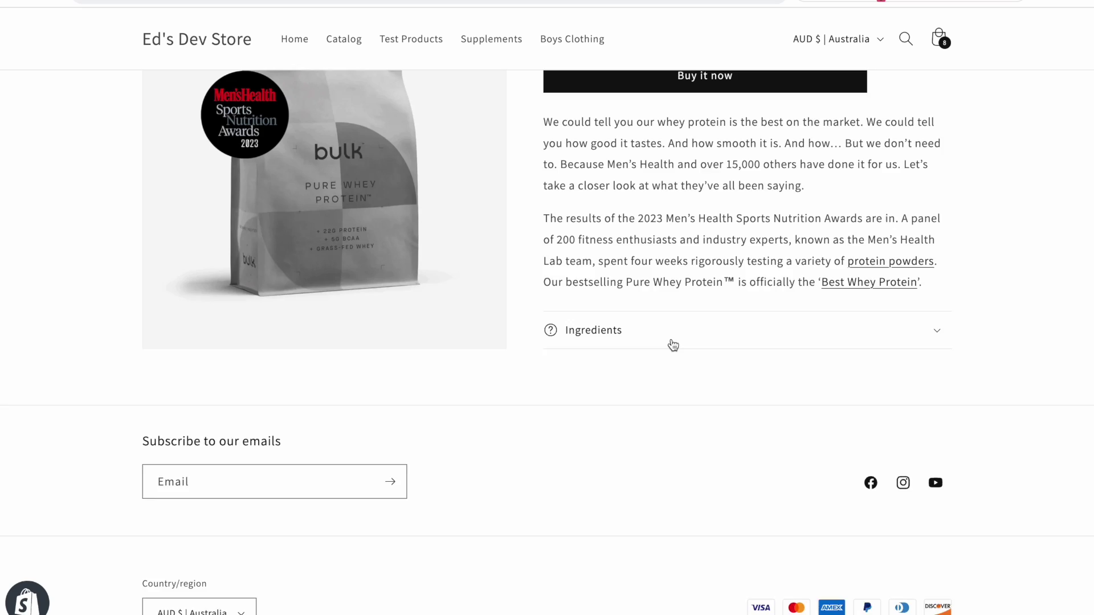
pyautogui.scroll(3, 672, 345)
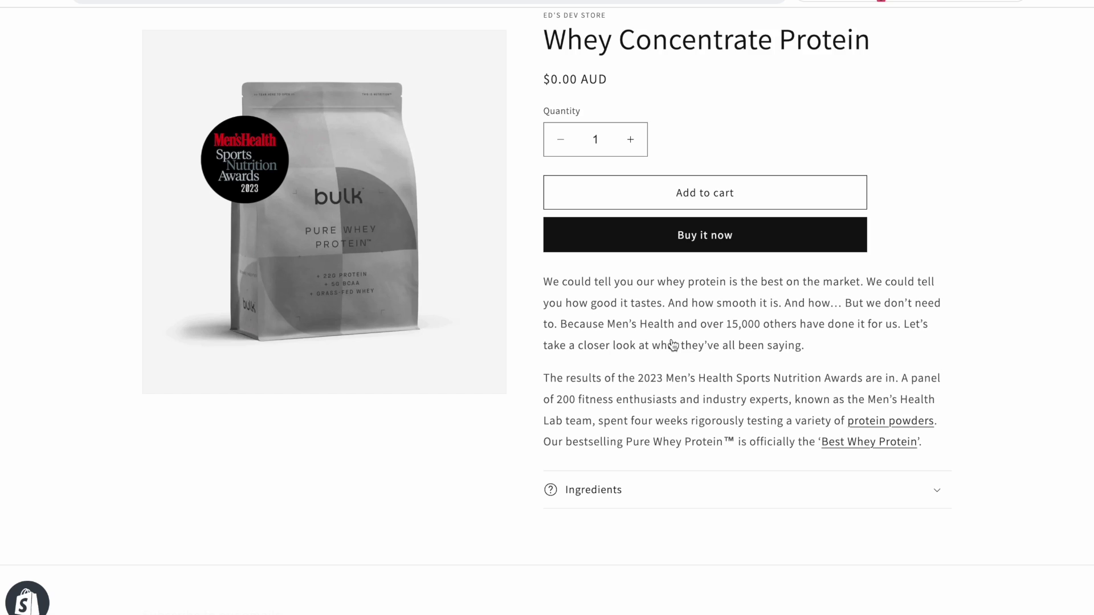
pyautogui.scroll(2, 673, 344)
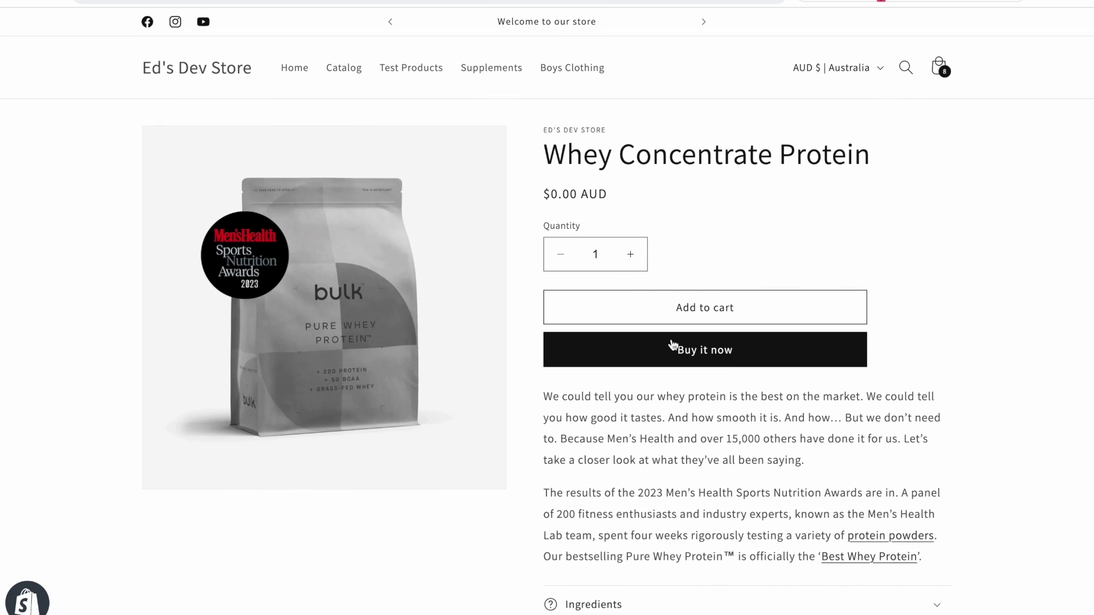
pyautogui.scroll(-1, 673, 344)
pyautogui.scroll(-5, 673, 345)
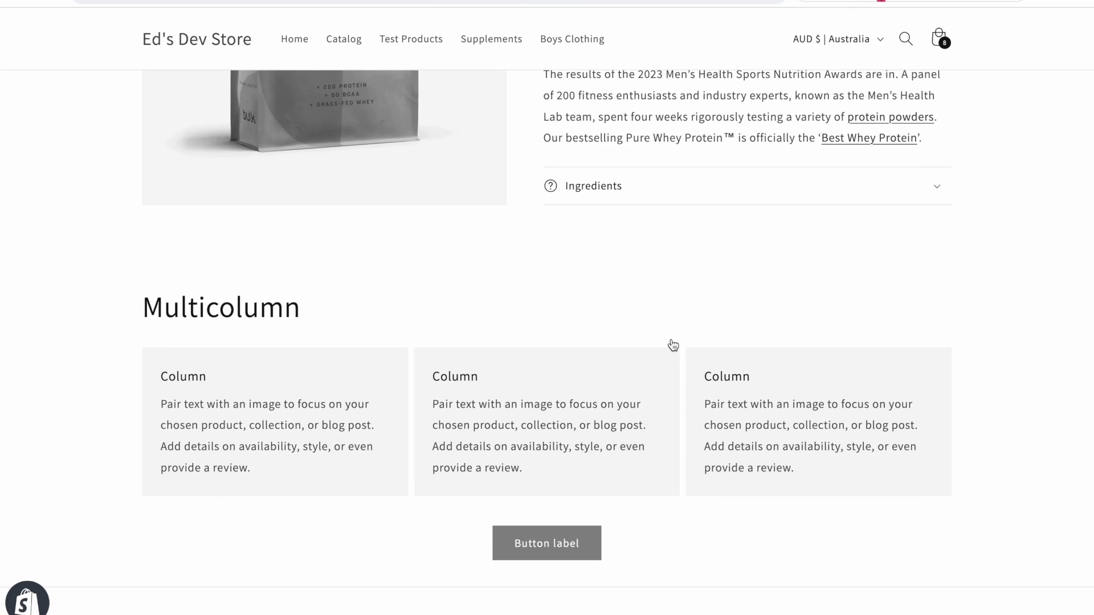
pyautogui.hotkey('ctrl', 'Tab')
pyautogui.scroll(1, 391, 329)
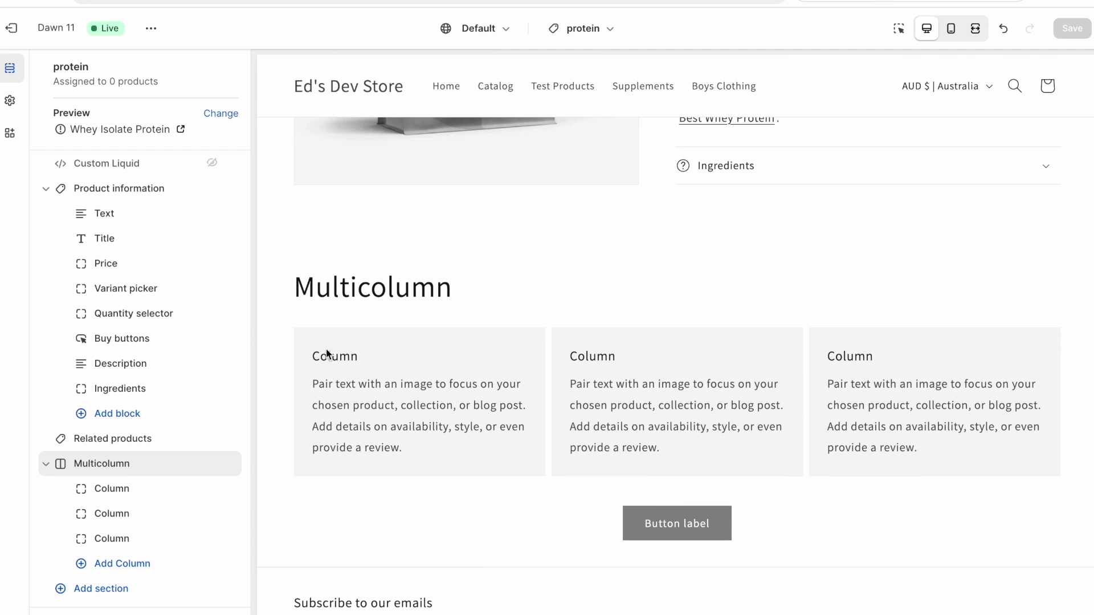
# Rename the first Multicolumn column heading to 'Packed with Protein' and scroll through the preview
pyautogui.click(612, 29)
pyautogui.click(611, 28)
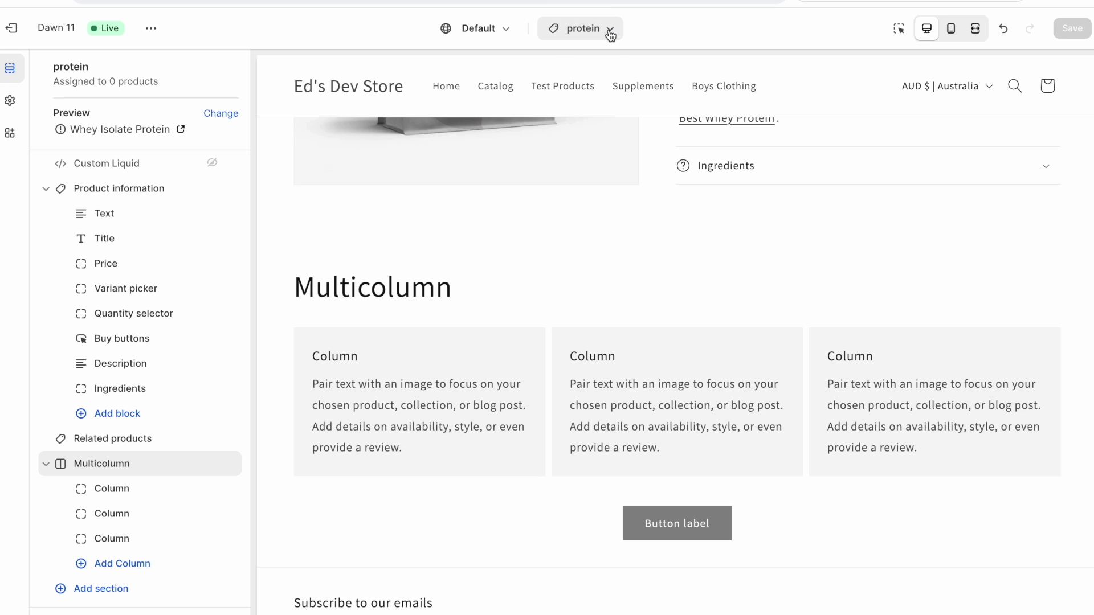
pyautogui.click(119, 489)
pyautogui.click(130, 281)
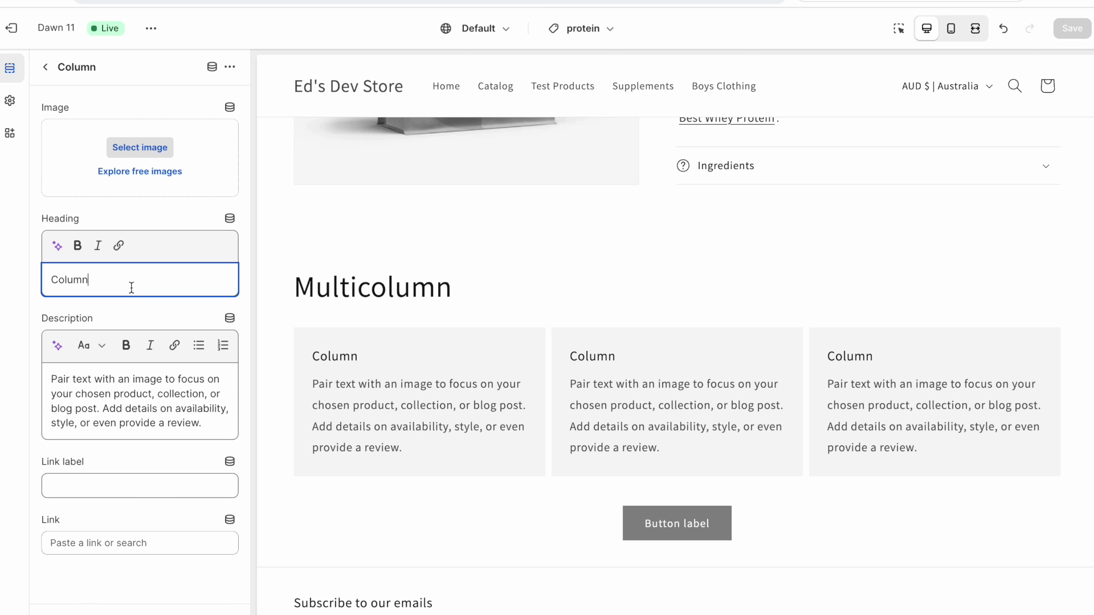
pyautogui.doubleClick(129, 281)
pyautogui.write('Packed wit')
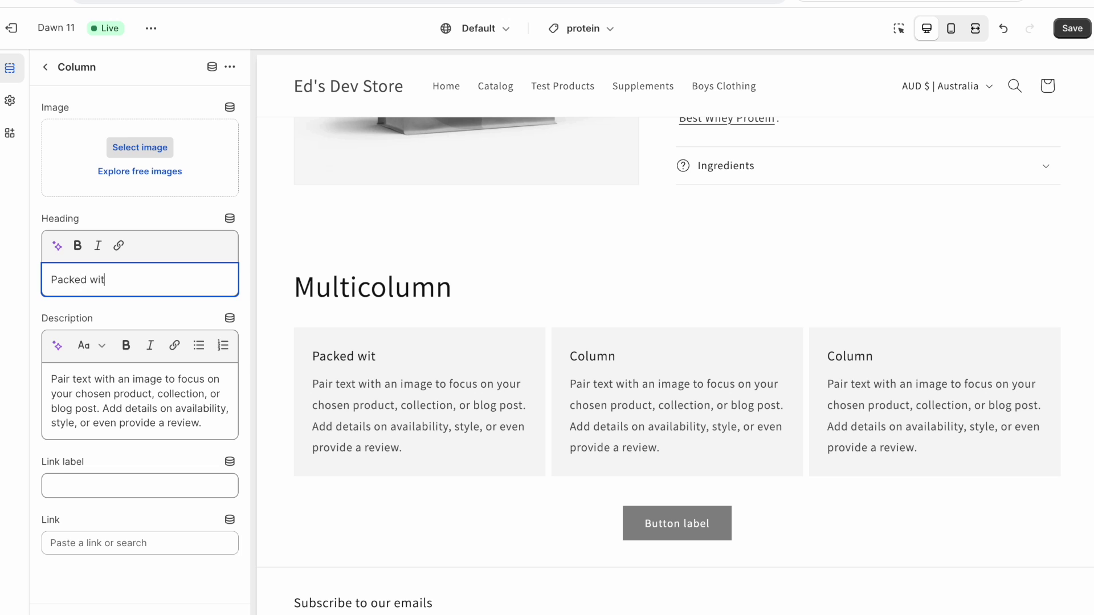
pyautogui.write('h Protein')
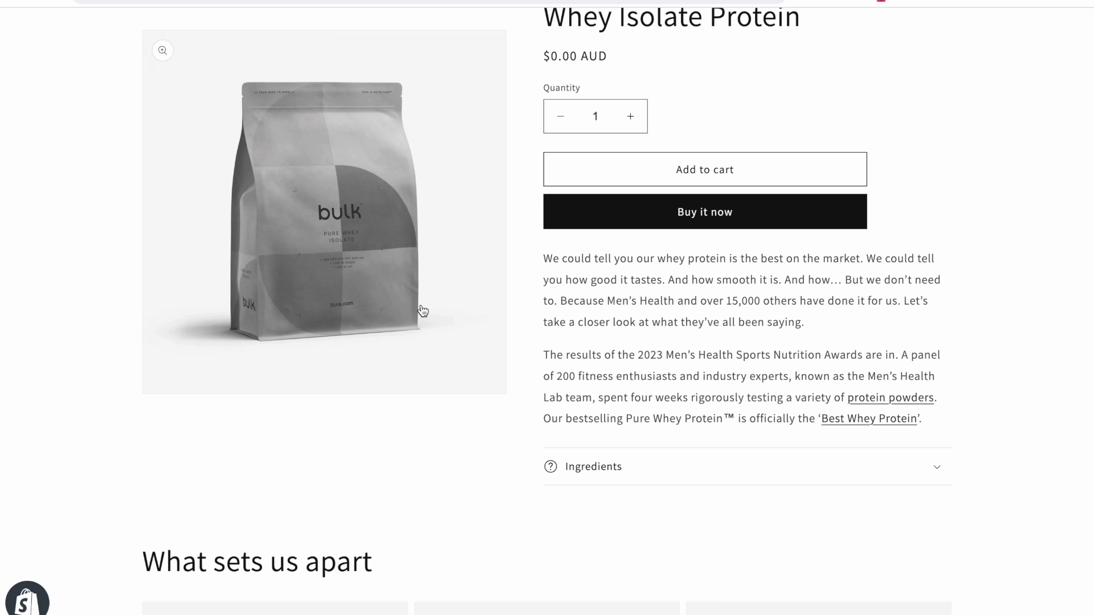
pyautogui.scroll(-3, 422, 311)
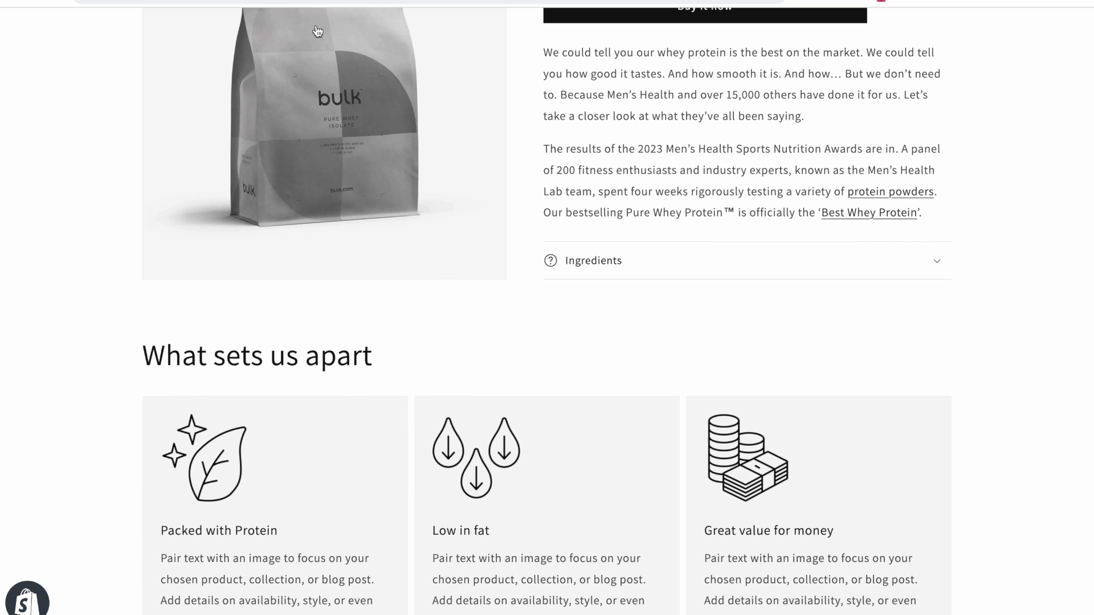
pyautogui.scroll(-2, 280, 310)
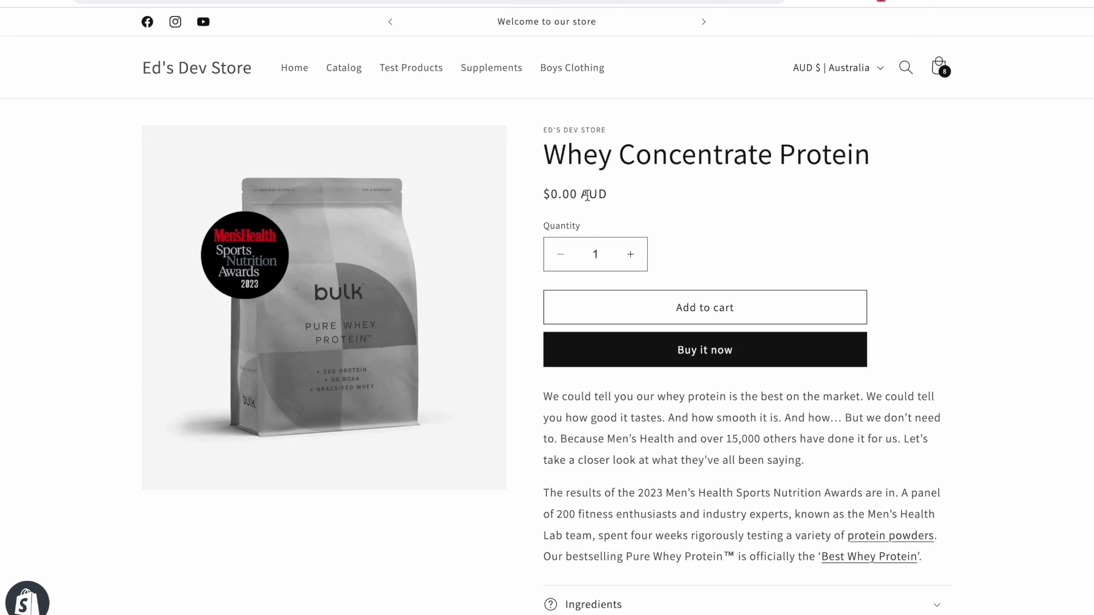
pyautogui.scroll(-4, 588, 199)
pyautogui.scroll(-3, 589, 200)
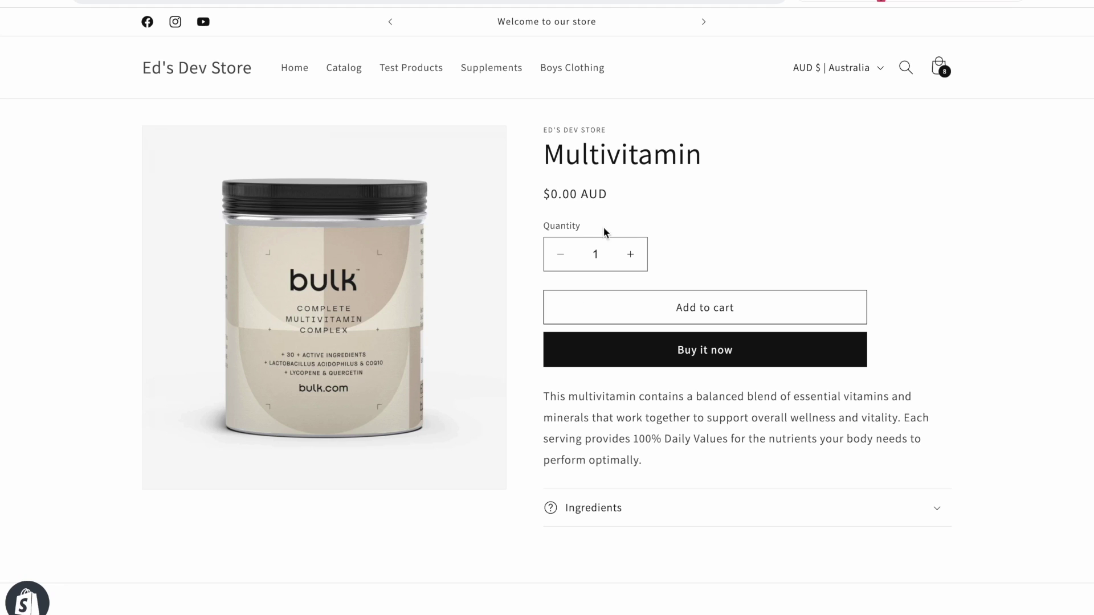
pyautogui.scroll(-4, 577, 292)
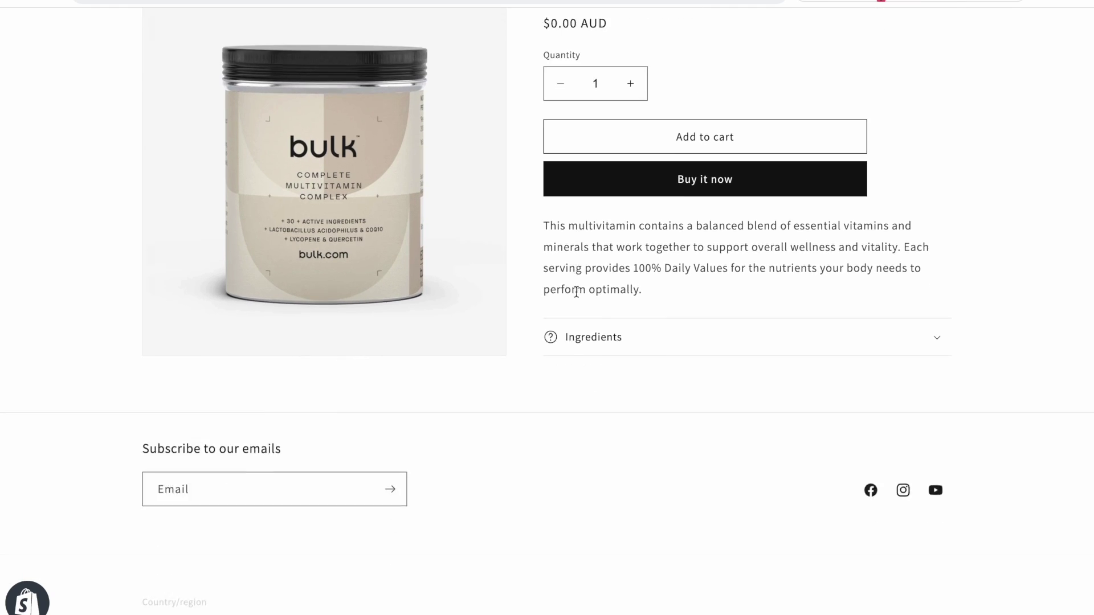
pyautogui.scroll(4, 576, 292)
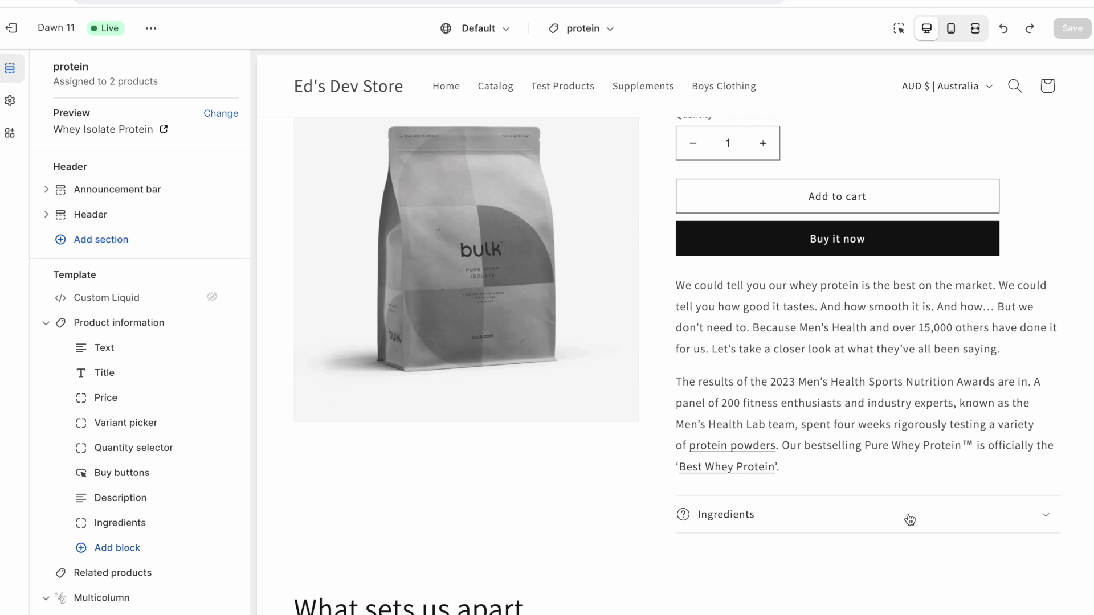
# Expand the preview's Ingredients row, then select the Whey Protein Isolate paragraph in the notes
pyautogui.scroll(-2, 735, 519)
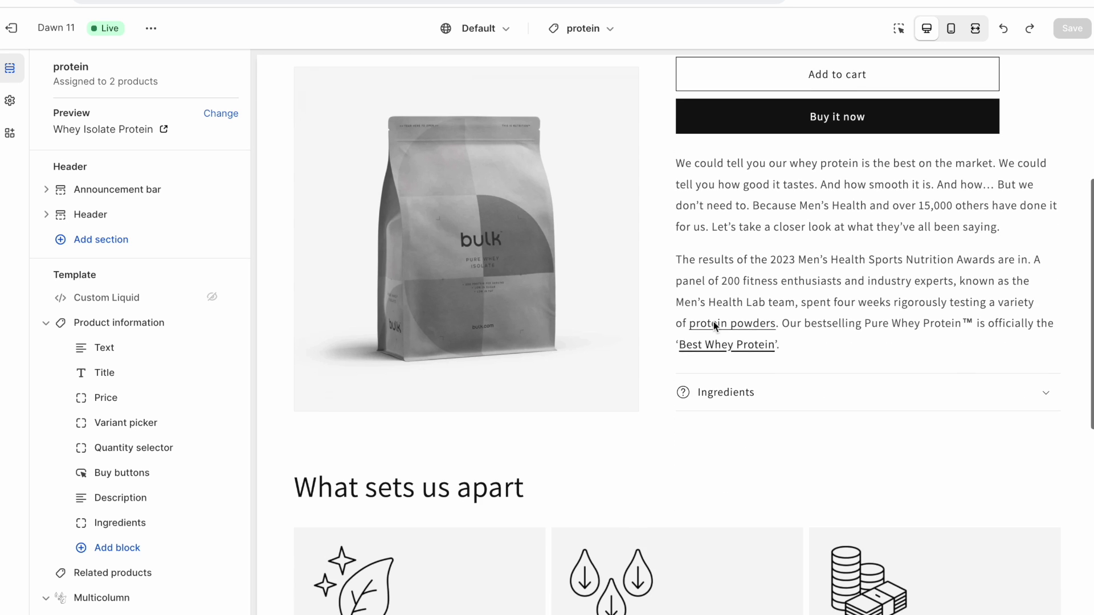
pyautogui.click(785, 396)
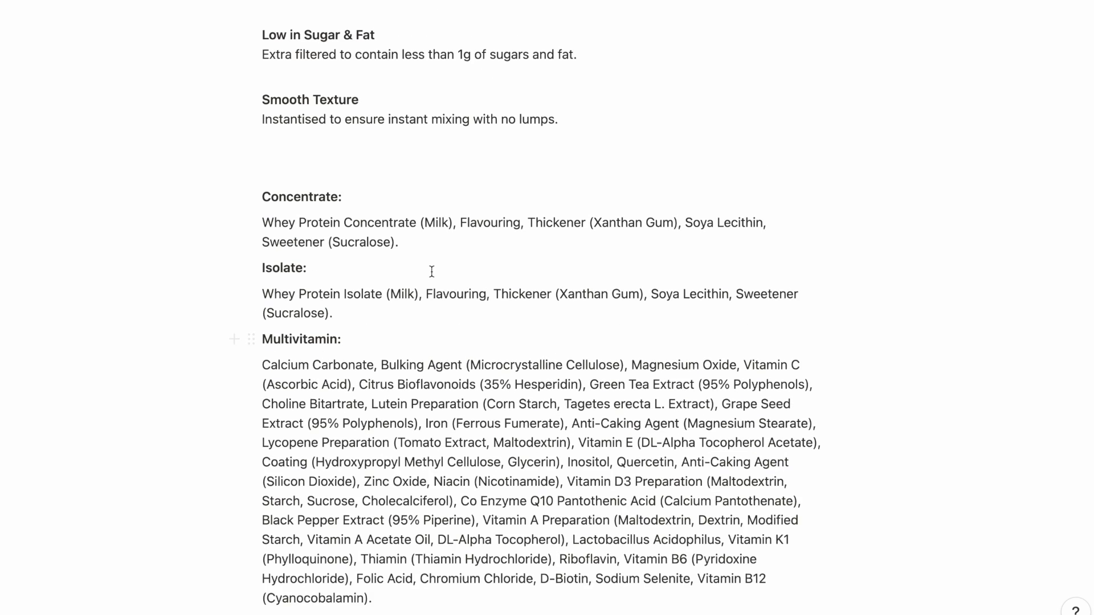
pyautogui.scroll(2, 430, 271)
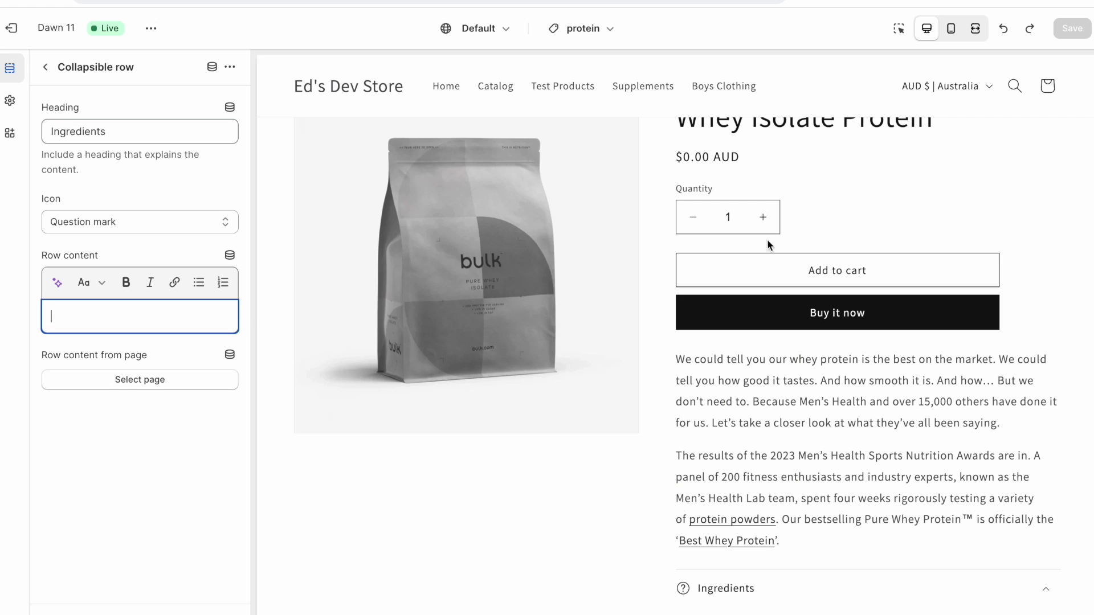
pyautogui.scroll(1, 758, 211)
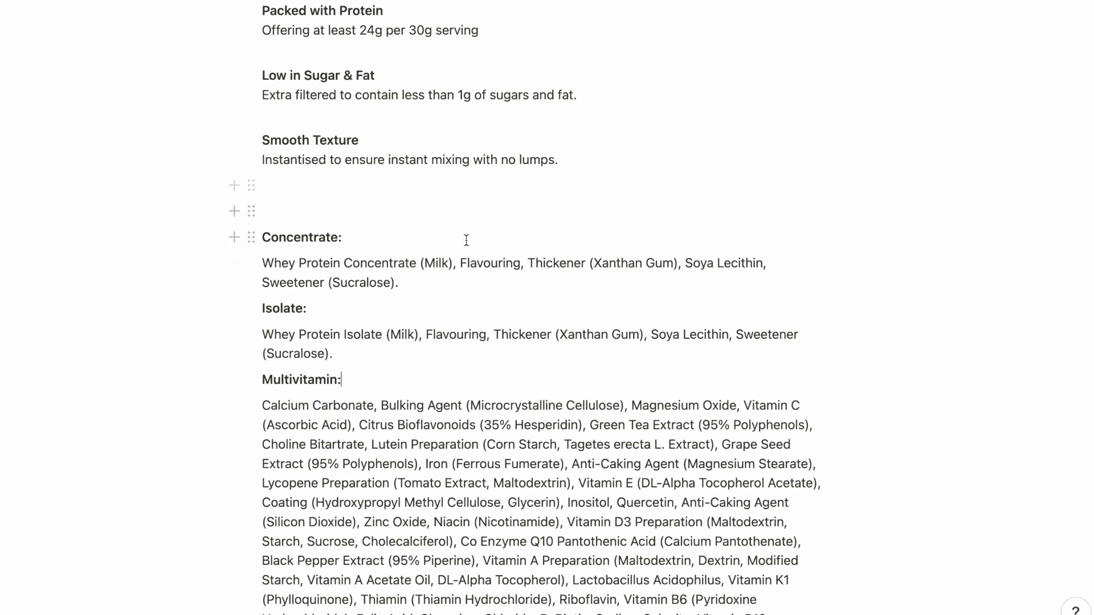
pyautogui.click(268, 333)
pyautogui.moveTo(267, 333); pyautogui.dragTo(355, 355)
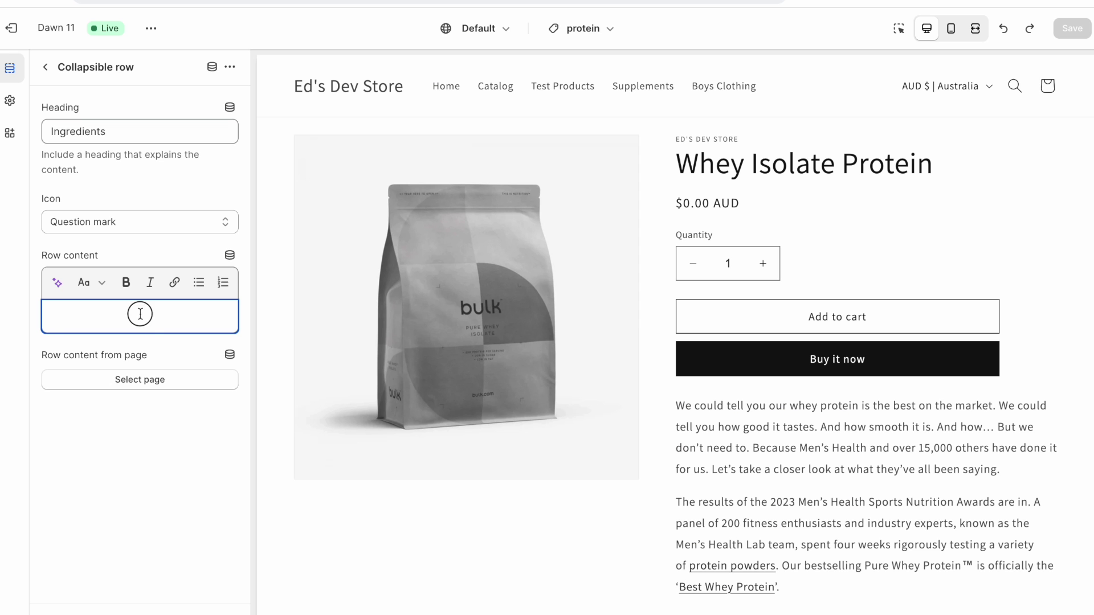
# Paste the Whey Protein Isolate ingredients into the Ingredients row content and check the preview
pyautogui.write('Whey Protein Isolate (Milk), Flavouring, Thickener (Xanthan Gum), Soya Lecithin, Sweetener (Sucralose).')
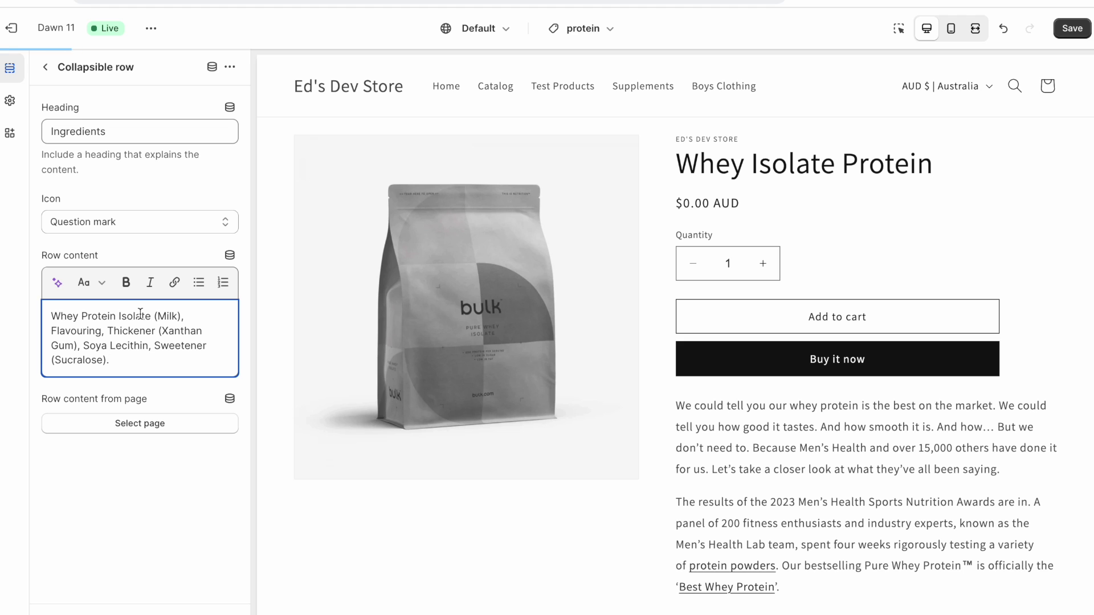
pyautogui.scroll(-4, 809, 483)
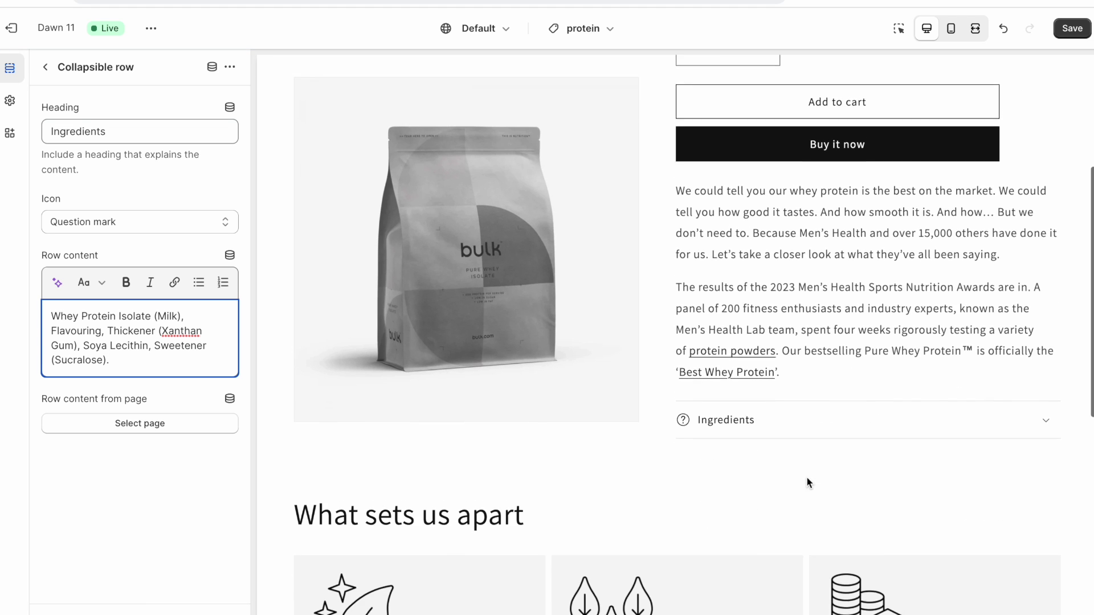
pyautogui.click(799, 407)
pyautogui.scroll(-4, 801, 408)
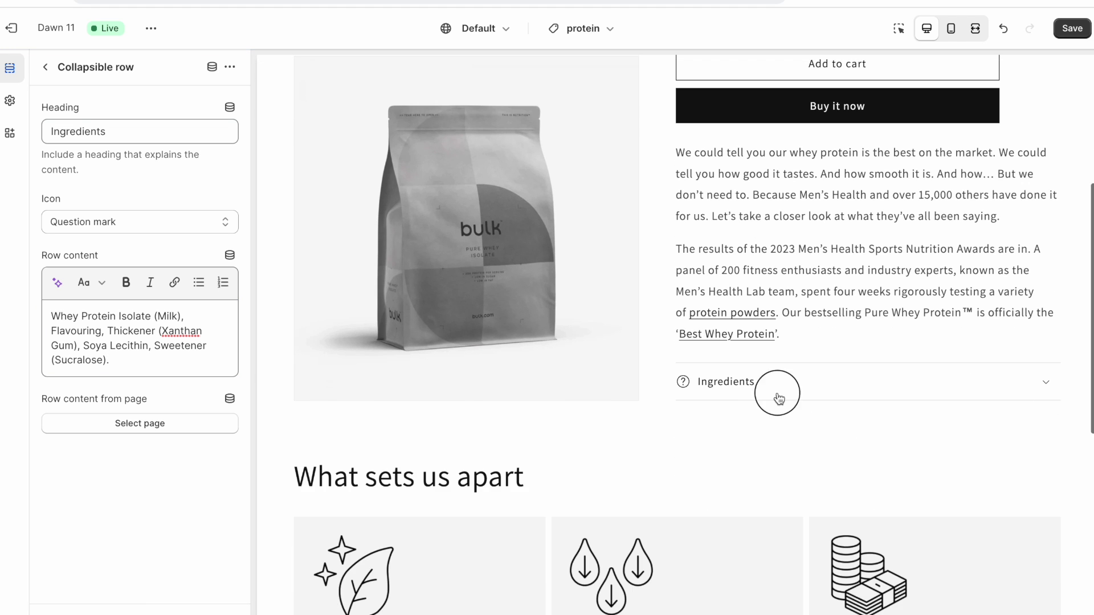
pyautogui.click(777, 393)
pyautogui.moveTo(684, 411); pyautogui.dragTo(825, 426)
pyautogui.click(824, 425)
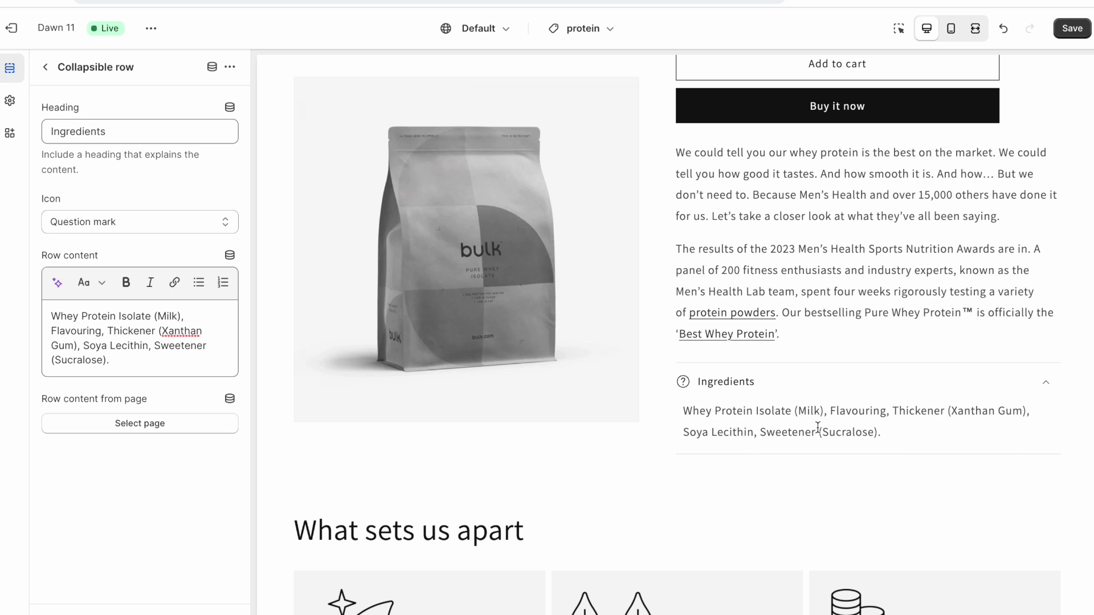
# Show the product templates list, with Default product and protein
pyautogui.scroll(2, 706, 240)
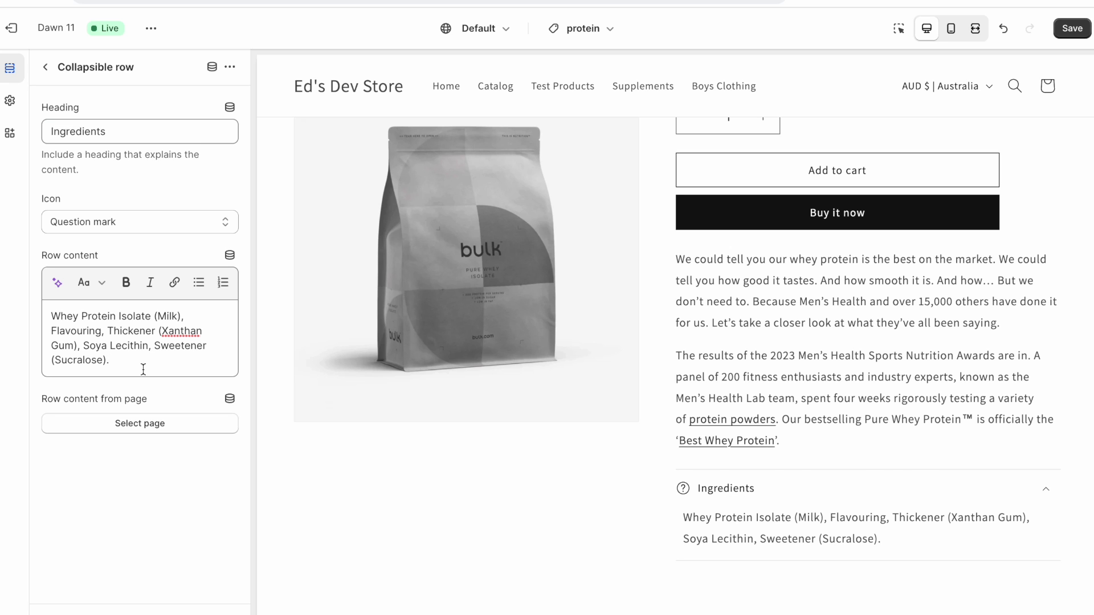
pyautogui.scroll(3, 486, 522)
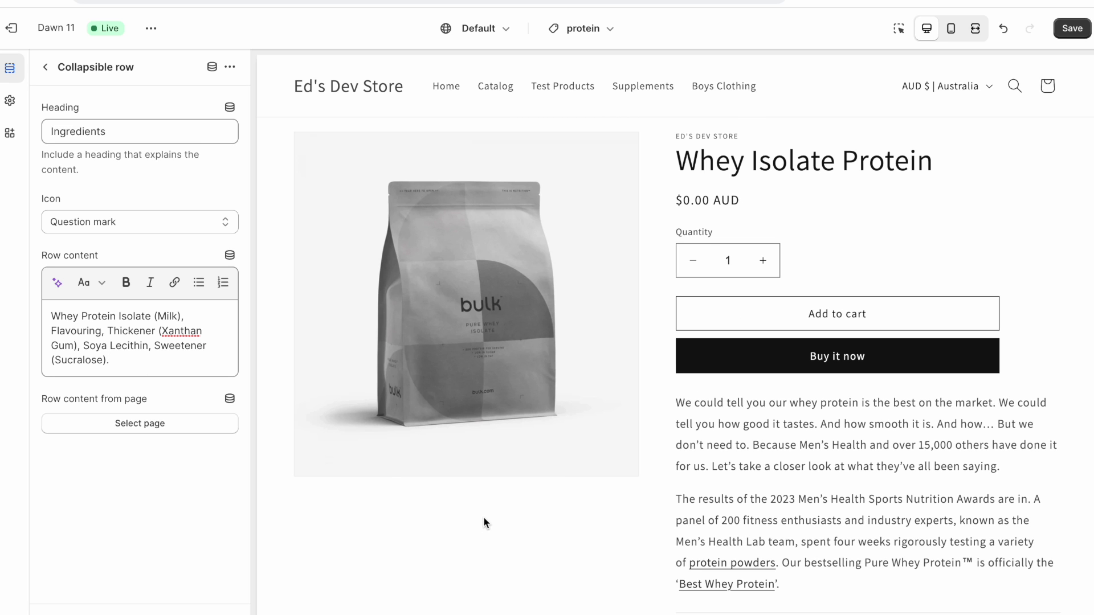
pyautogui.click(609, 31)
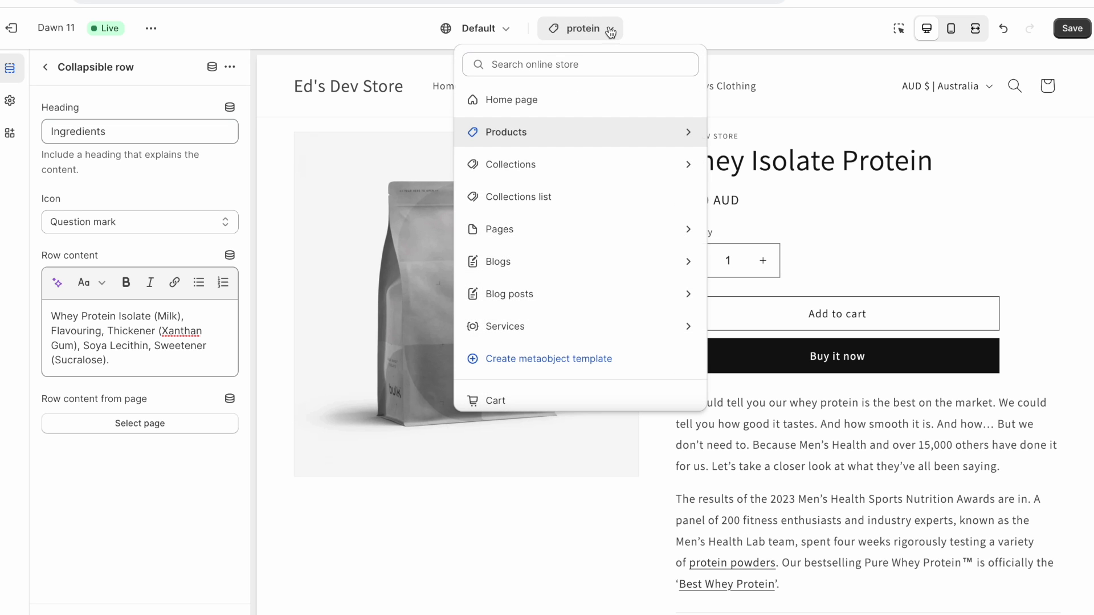
pyautogui.click(691, 139)
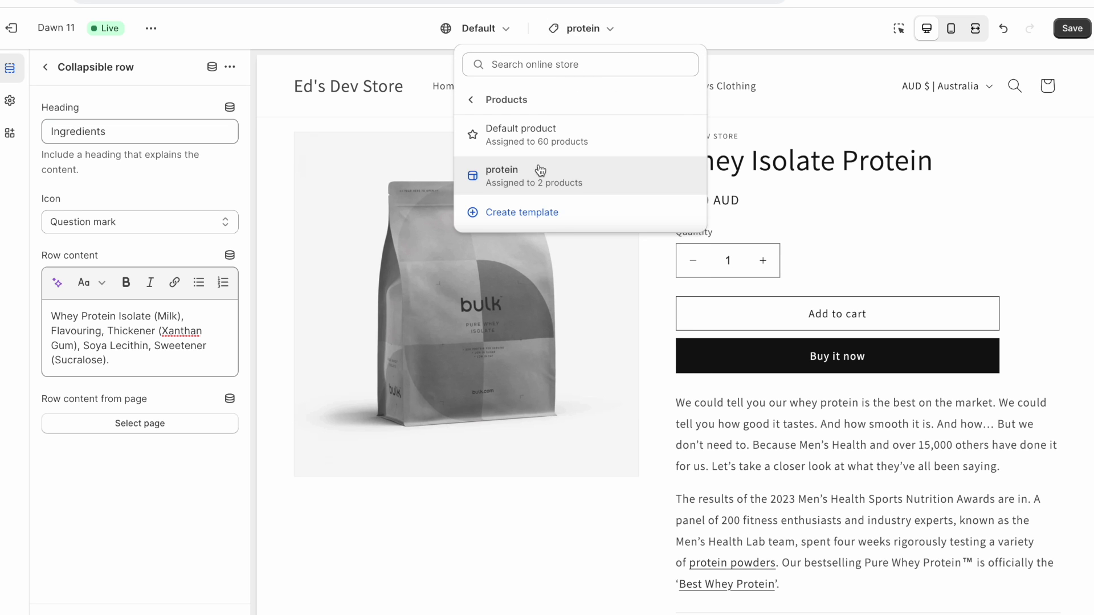
# Start a product template named 'protein-isolate', cancel it, and return to the Ingredients row content
pyautogui.click(538, 211)
pyautogui.click(467, 307)
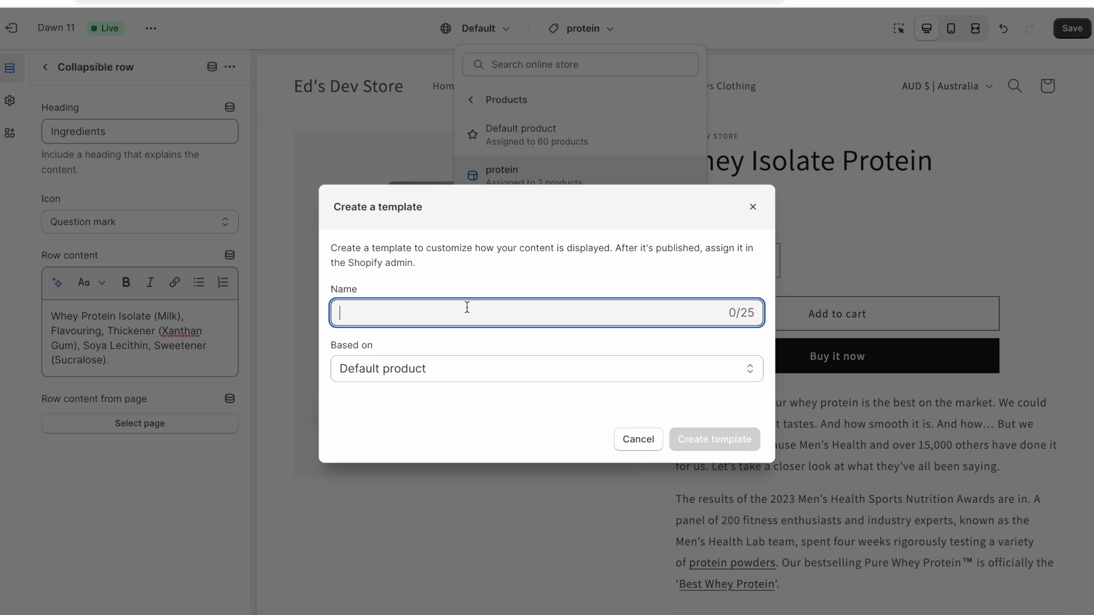
pyautogui.write('protein')
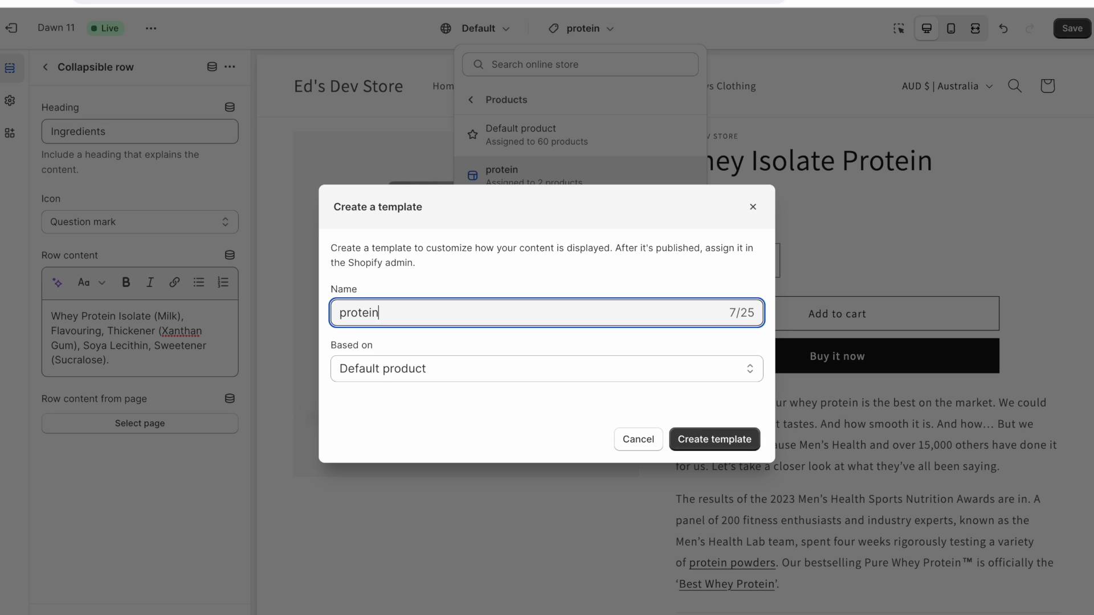
pyautogui.write('-isolate')
pyautogui.click(637, 439)
pyautogui.click(143, 356)
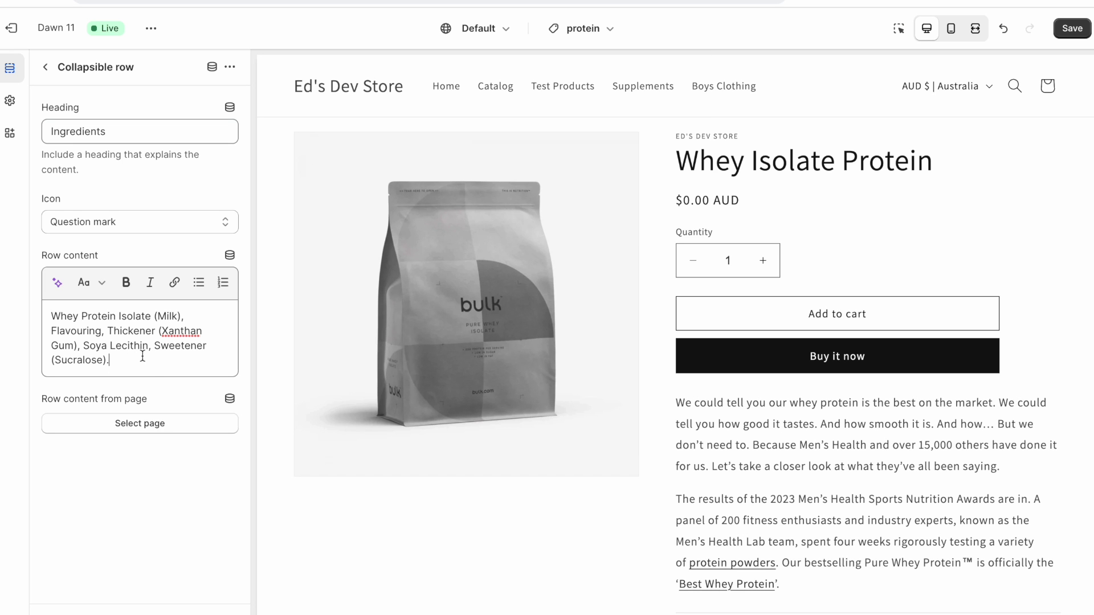
pyautogui.tripleClick(52, 309)
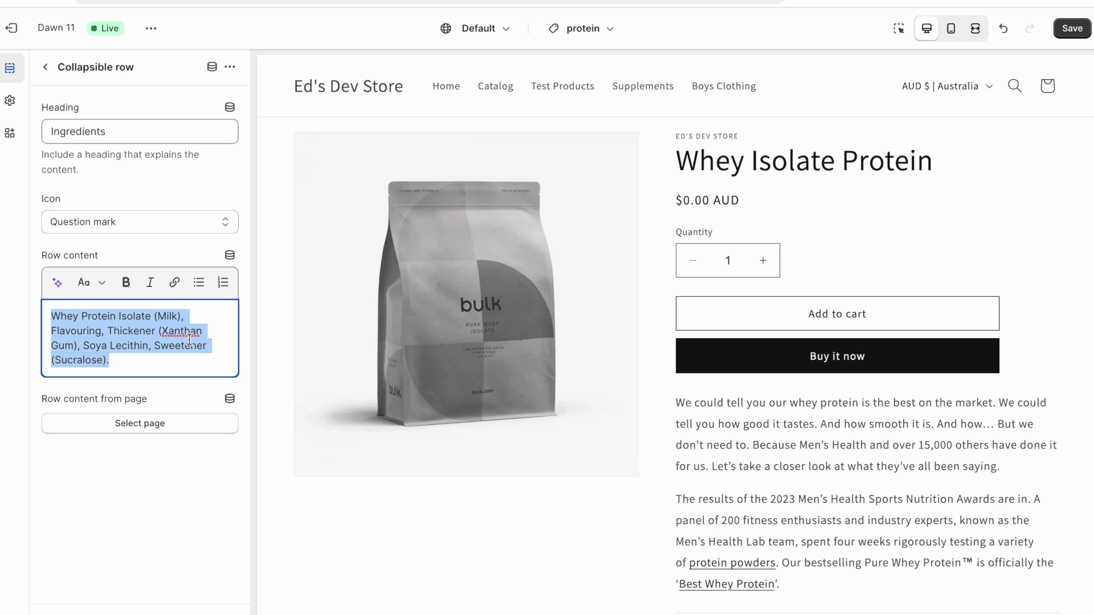
pyautogui.click(169, 537)
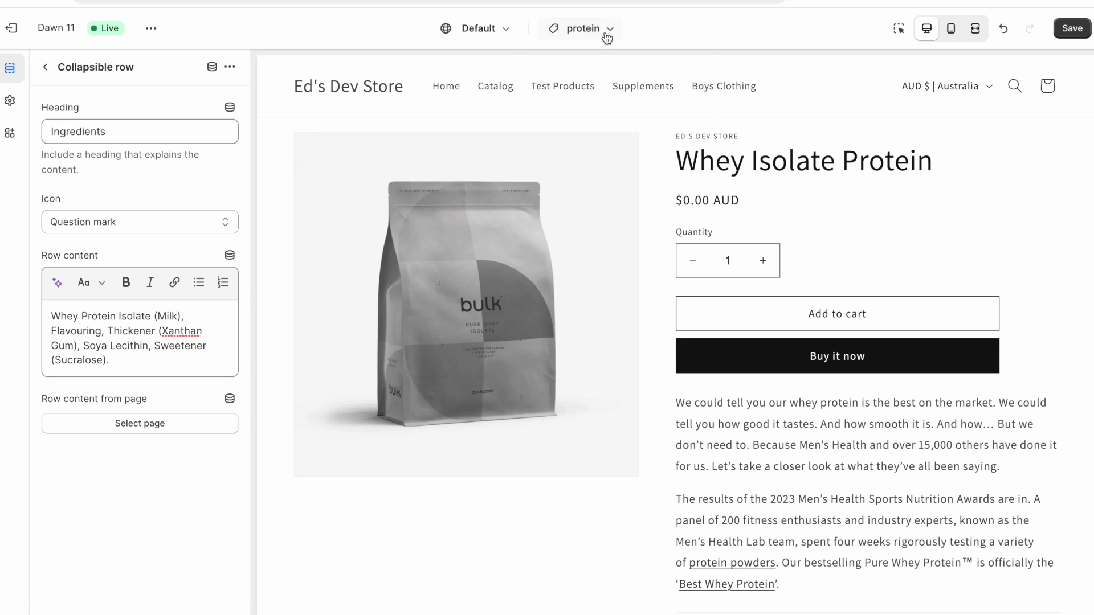
# Browse the product templates list twice and close it, staying on the protein template
pyautogui.click(579, 28)
pyautogui.click(676, 132)
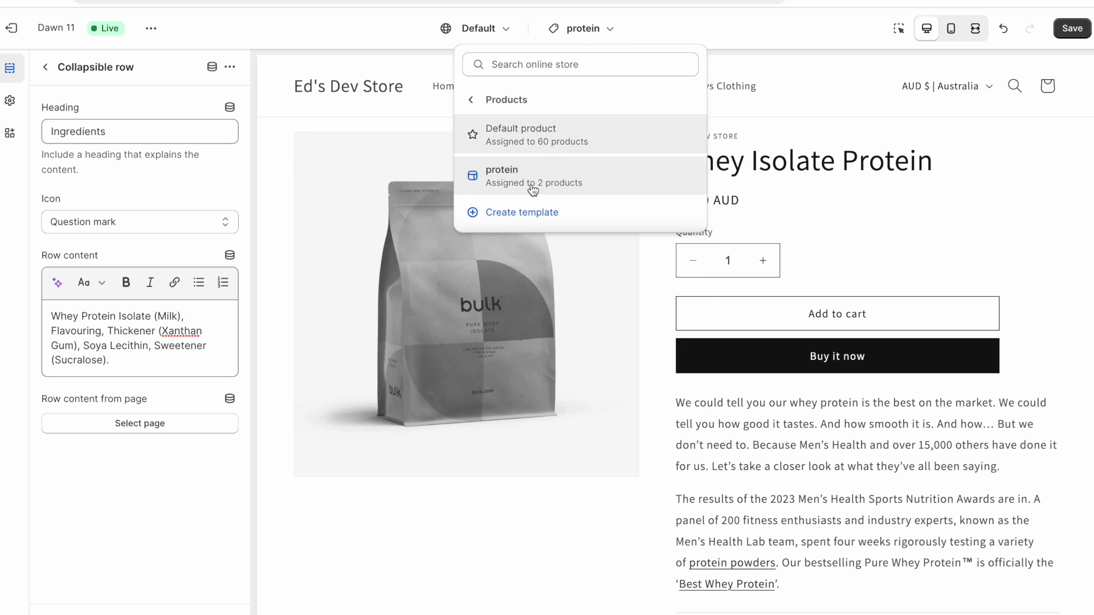
pyautogui.click(188, 498)
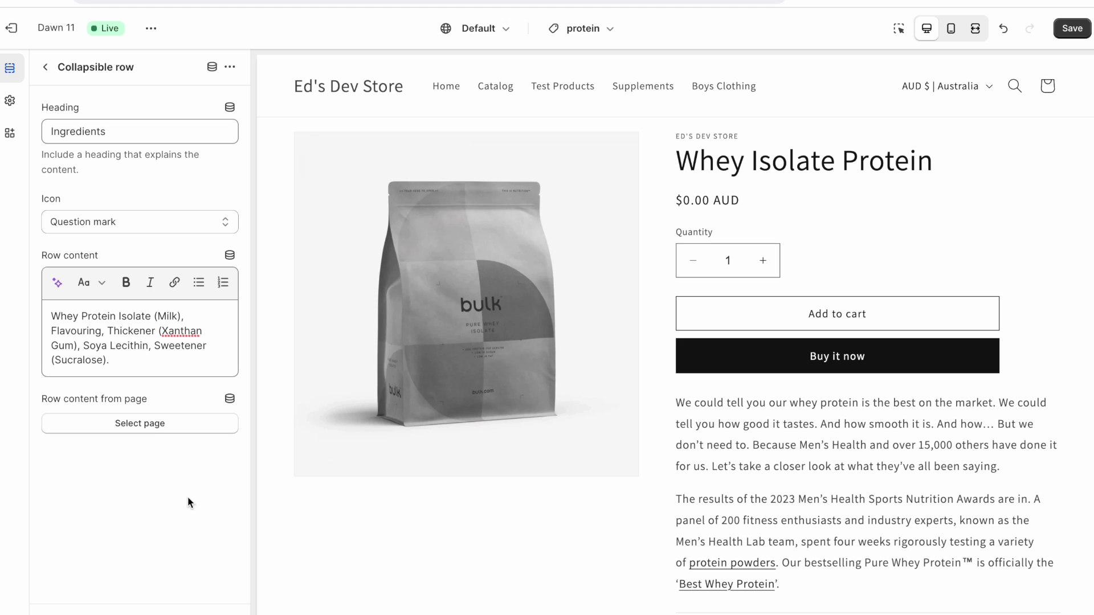
pyautogui.scroll(-8, 677, 513)
pyautogui.scroll(10, 676, 513)
pyautogui.click(578, 28)
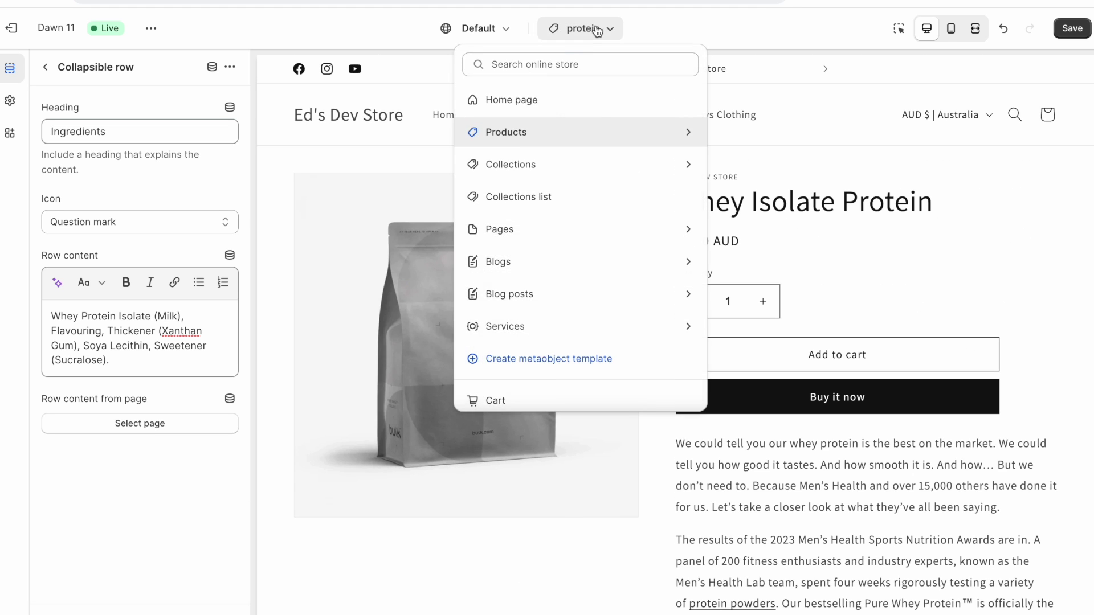
pyautogui.click(663, 134)
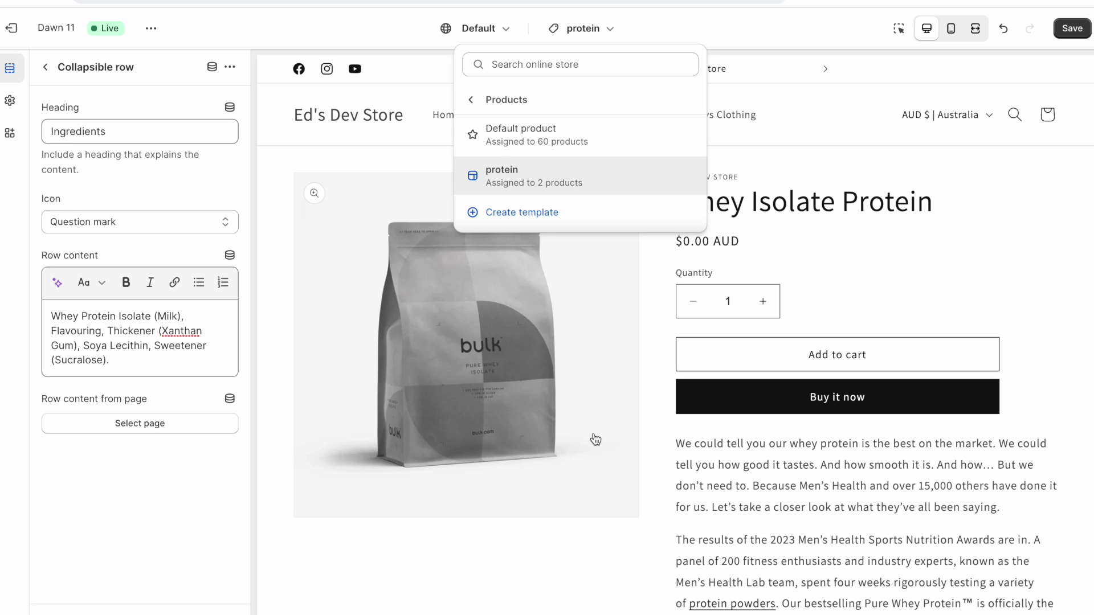
pyautogui.click(143, 515)
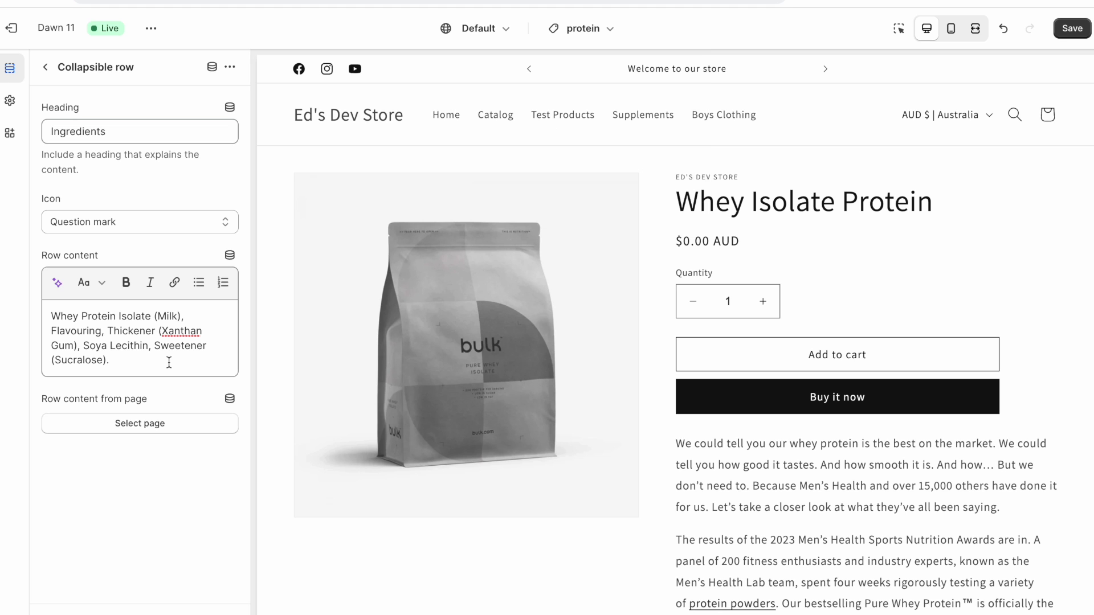
# Clear the Ingredients row's content and dismiss the dynamic source picker without inserting anything
pyautogui.tripleClick(169, 362)
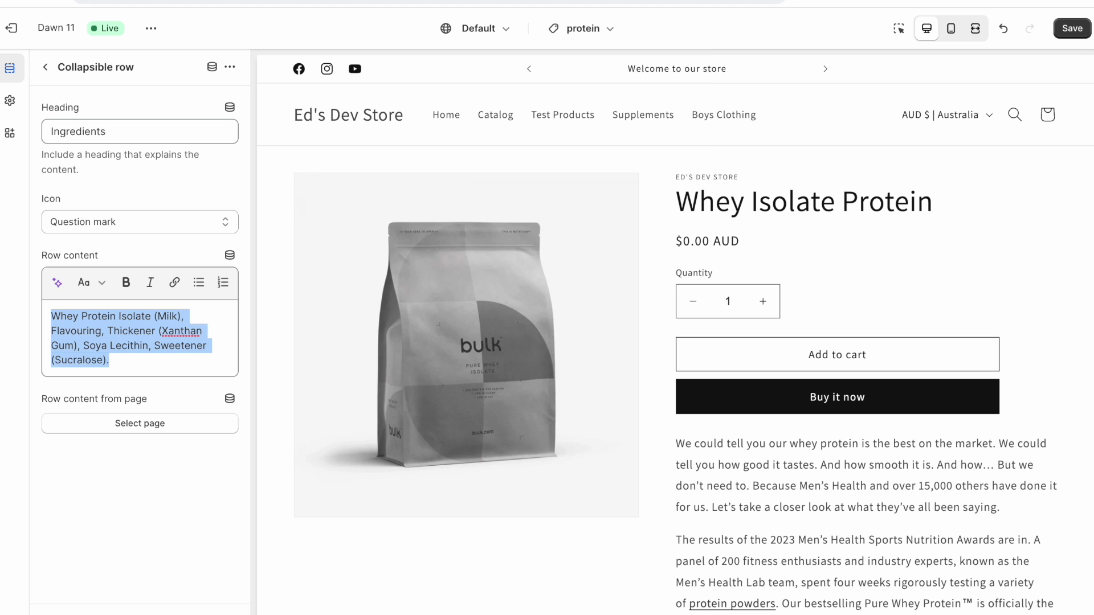
pyautogui.press('BackSpace')
pyautogui.click(230, 255)
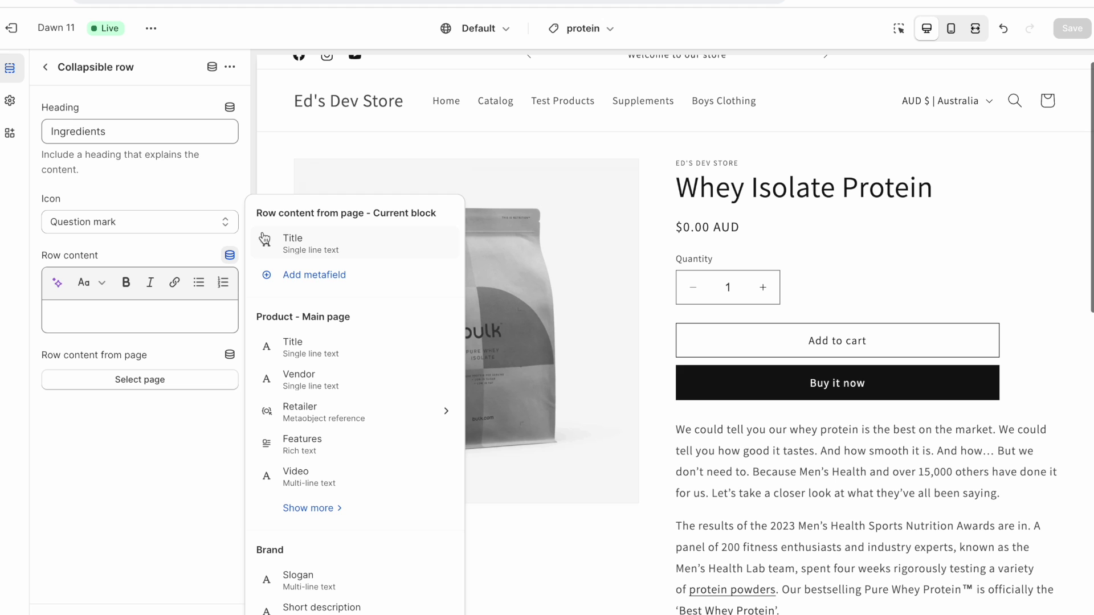
pyautogui.click(786, 30)
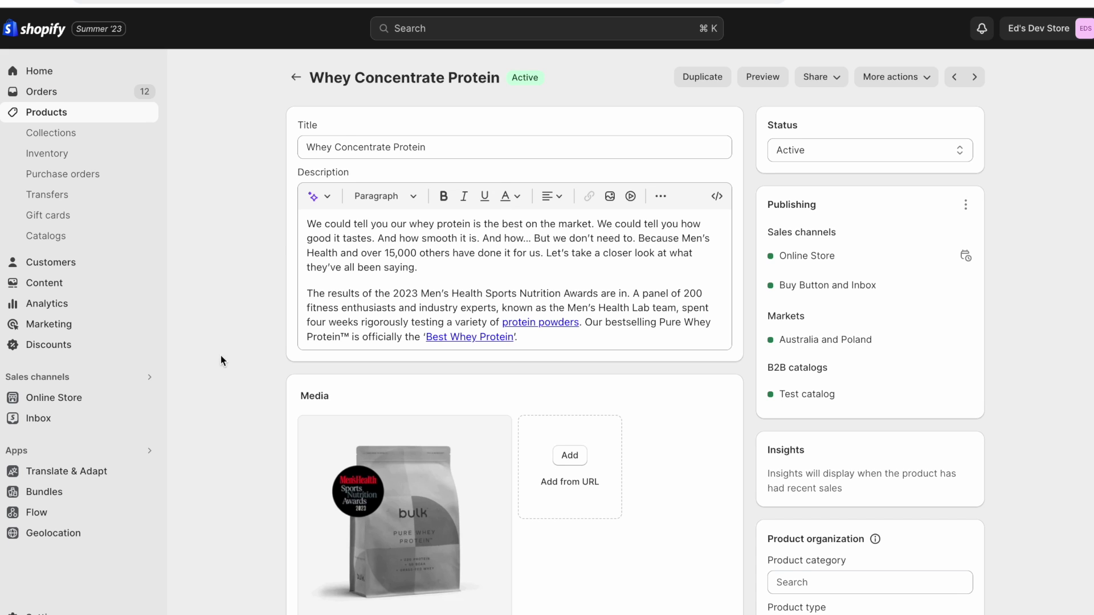
# Scroll through Whey Isolate Protein's admin page, checking its title and description fields
pyautogui.scroll(-15, 238, 230)
pyautogui.scroll(-3, 238, 230)
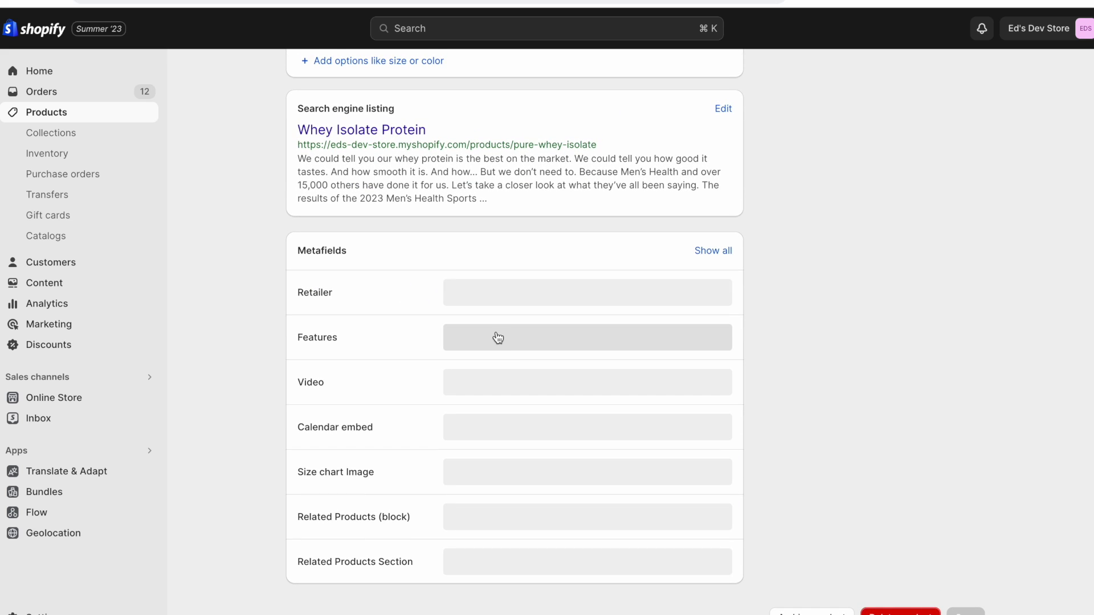
pyautogui.scroll(15, 498, 338)
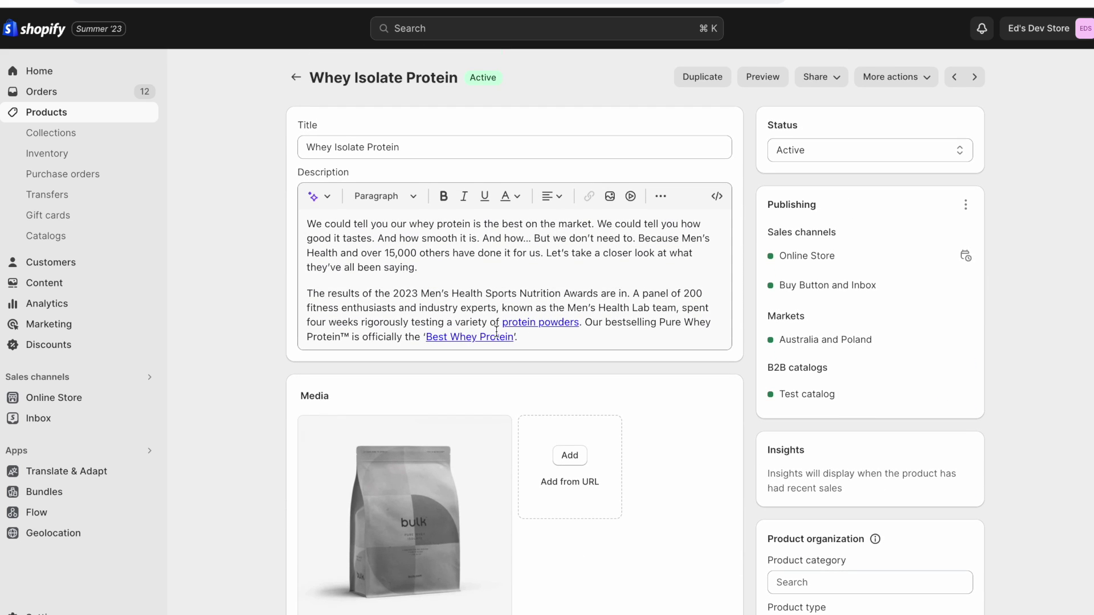
pyautogui.click(310, 146)
pyautogui.click(400, 285)
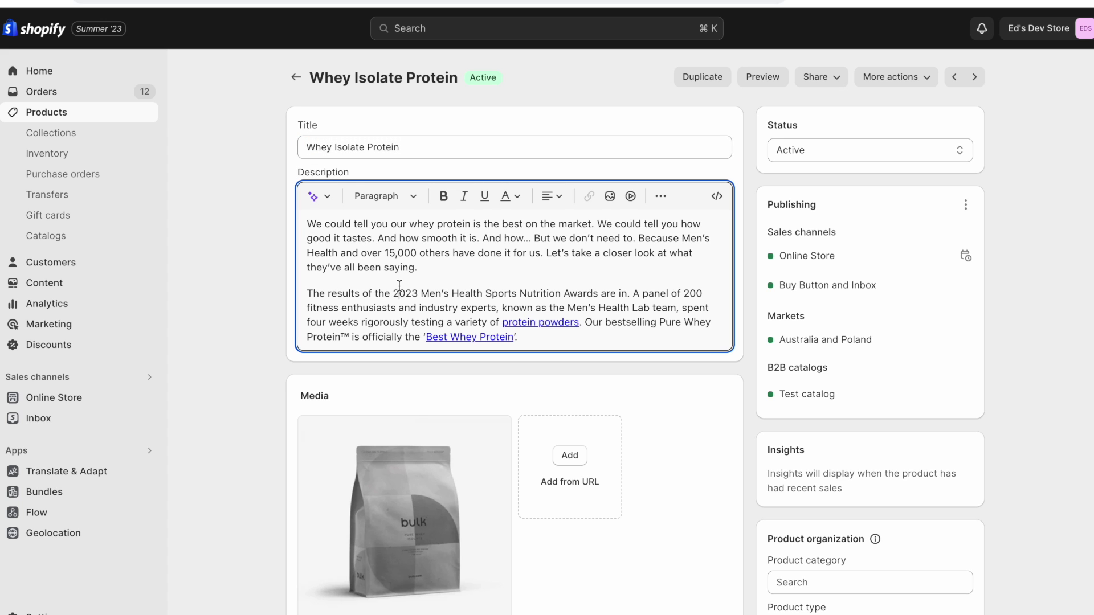
pyautogui.scroll(-12, 400, 285)
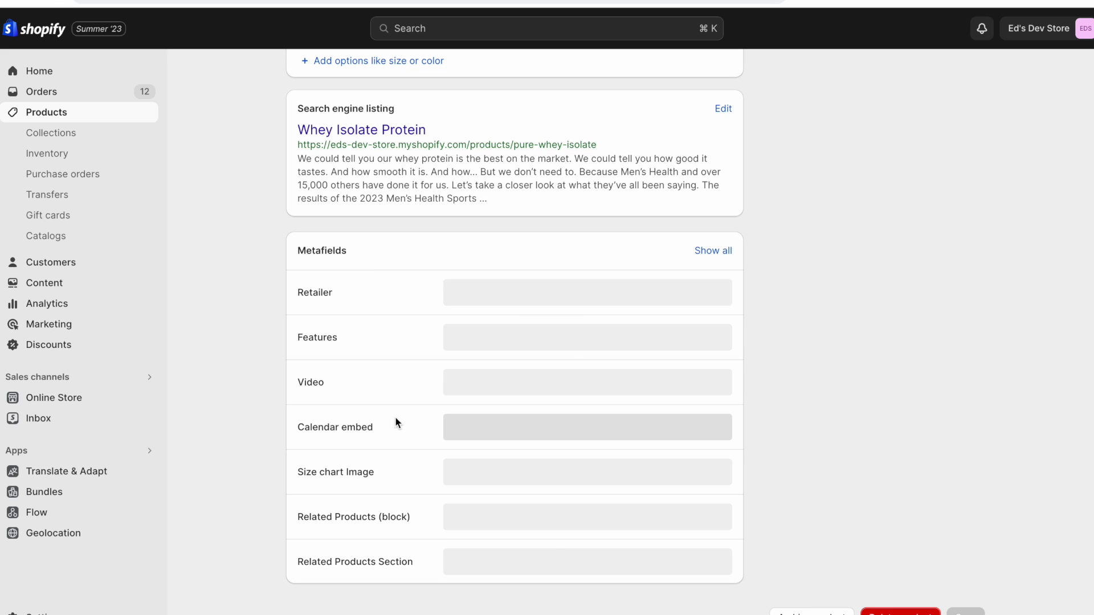
# Inspect the Video, Features and Calendar embed metafields, then go to the store settings
pyautogui.click(501, 384)
pyautogui.click(263, 345)
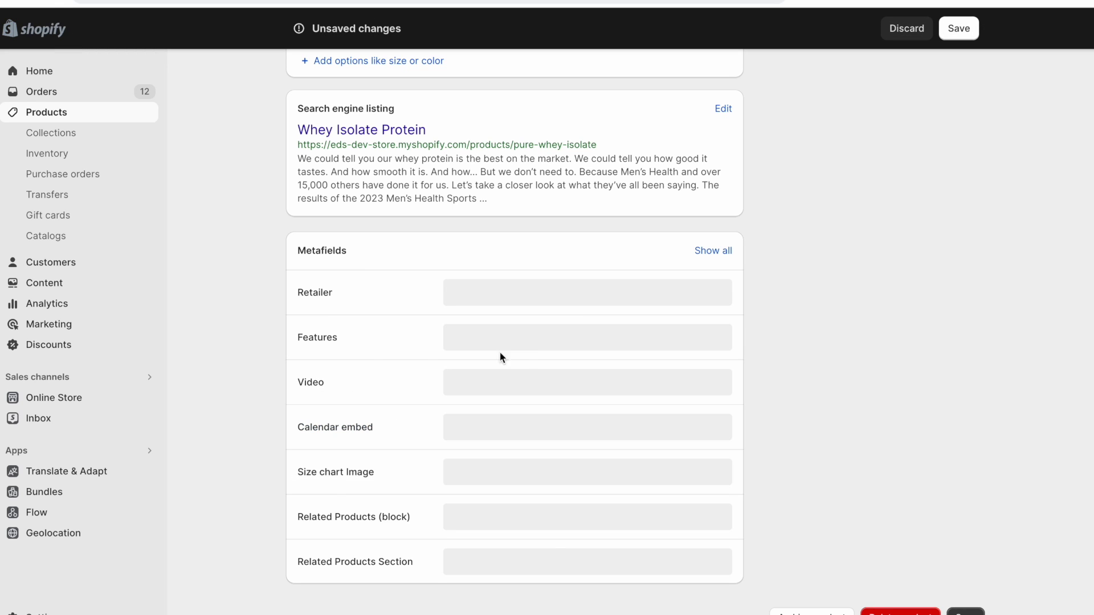
pyautogui.click(525, 347)
pyautogui.click(248, 297)
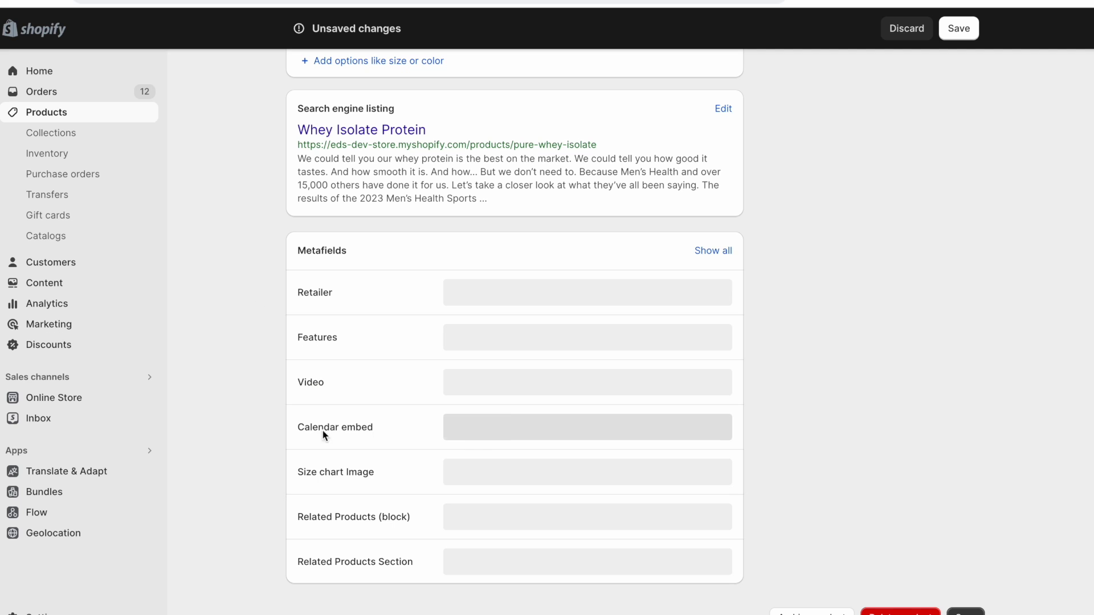
pyautogui.click(491, 432)
pyautogui.click(250, 376)
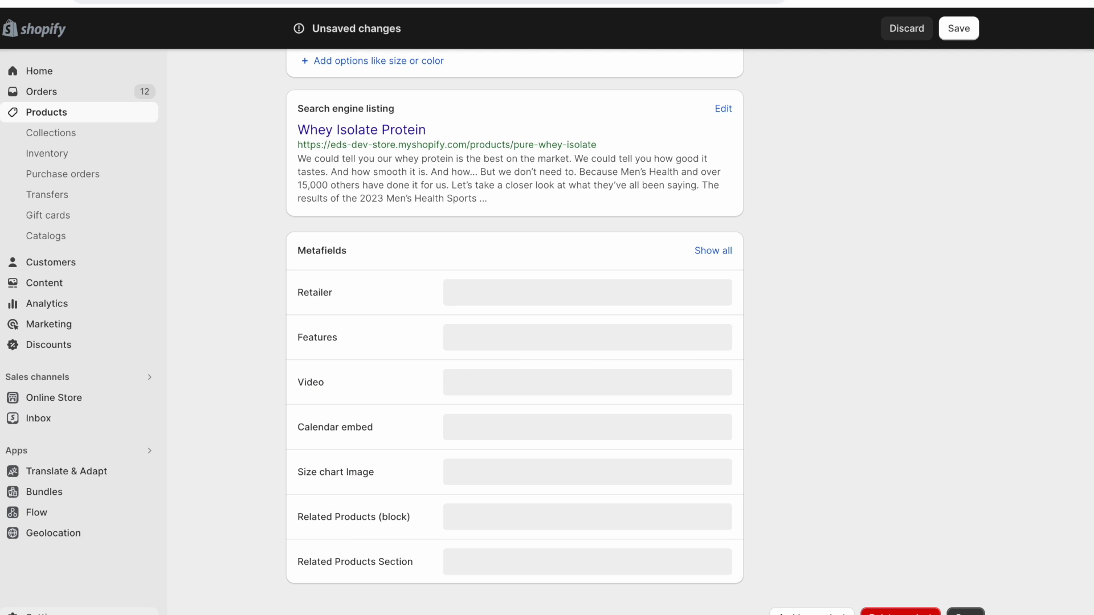
pyautogui.click(59, 613)
# Go to Settings > Custom data > Products to see the product metafield definitions
pyautogui.click(730, 362)
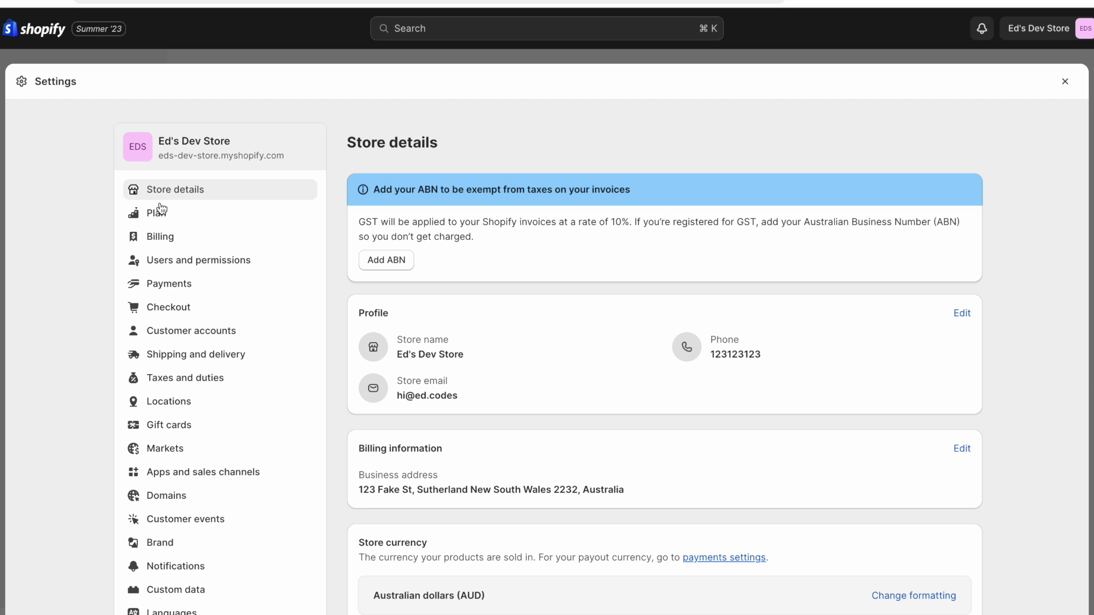
pyautogui.scroll(-2, 225, 399)
pyautogui.click(177, 517)
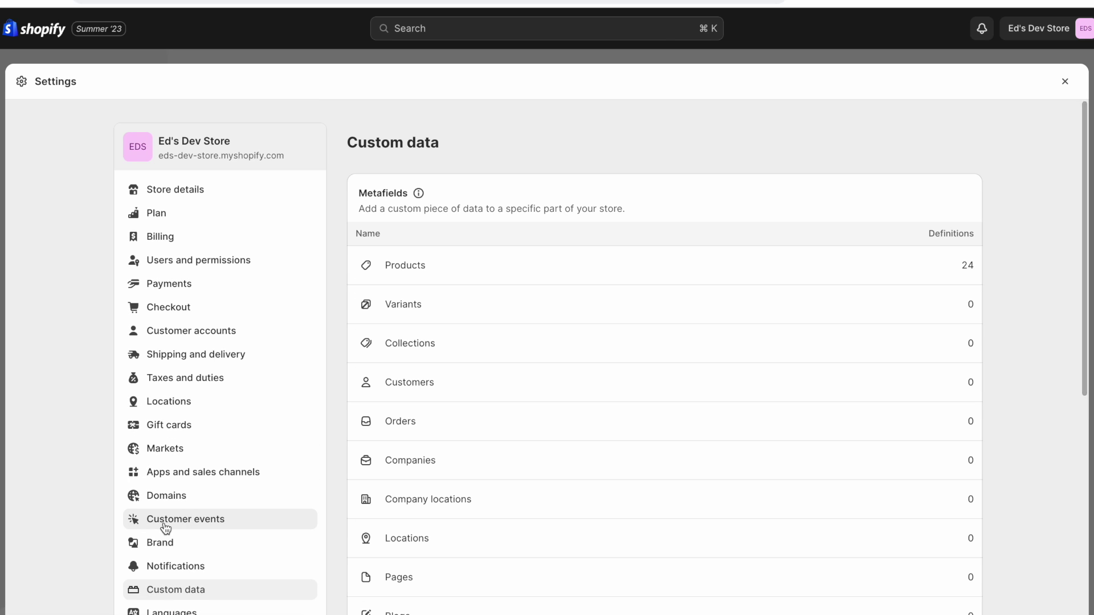
pyautogui.click(456, 265)
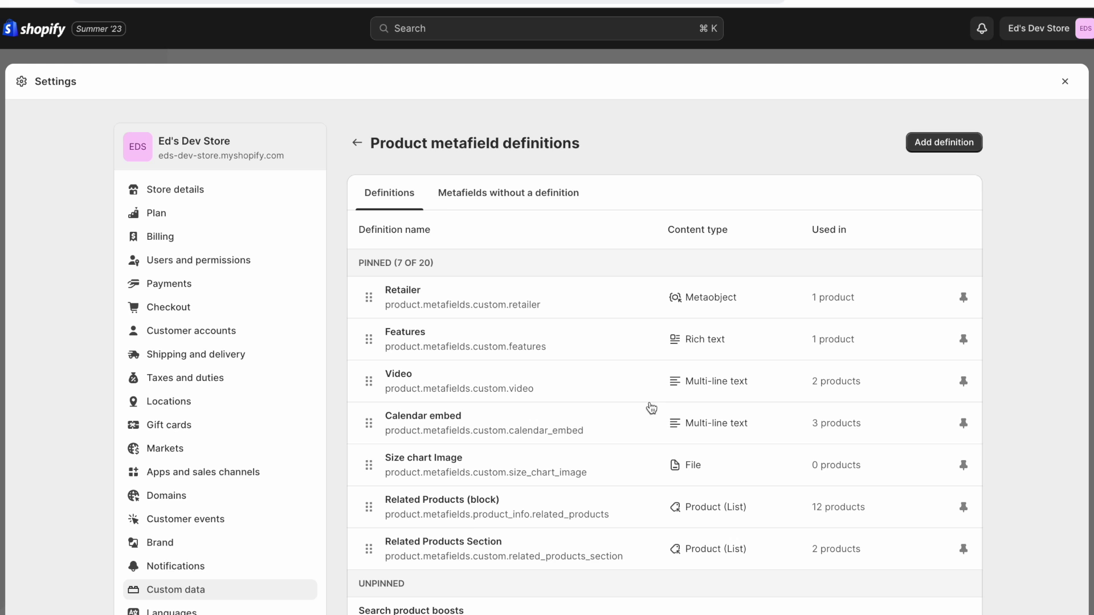
# Add a new product metafield definition named Ingredients with key custom.ingredients
pyautogui.click(960, 145)
pyautogui.click(566, 223)
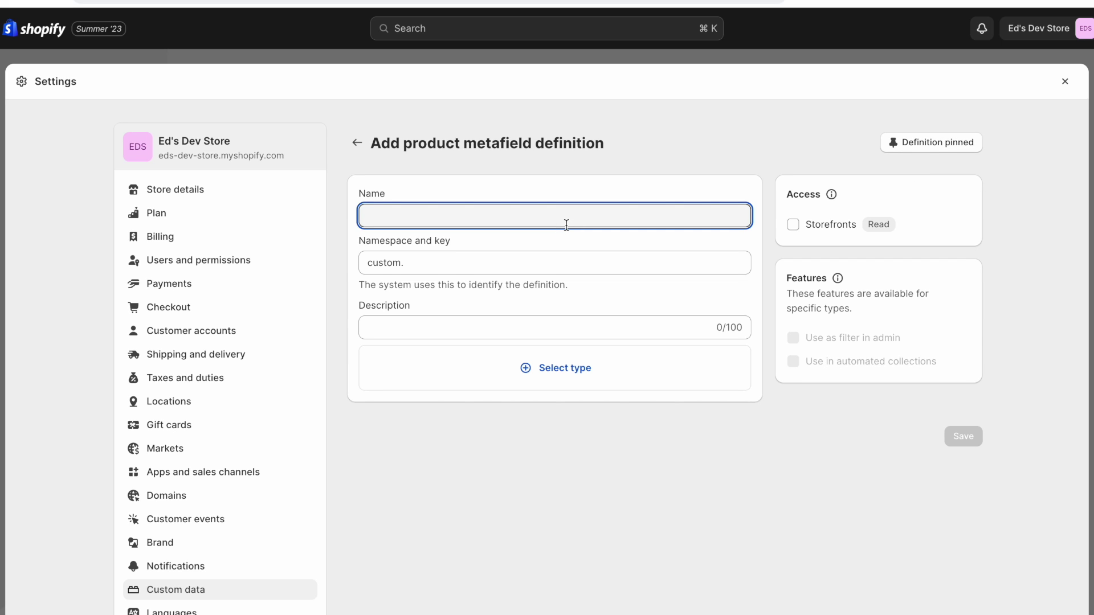
pyautogui.write('Ingredients')
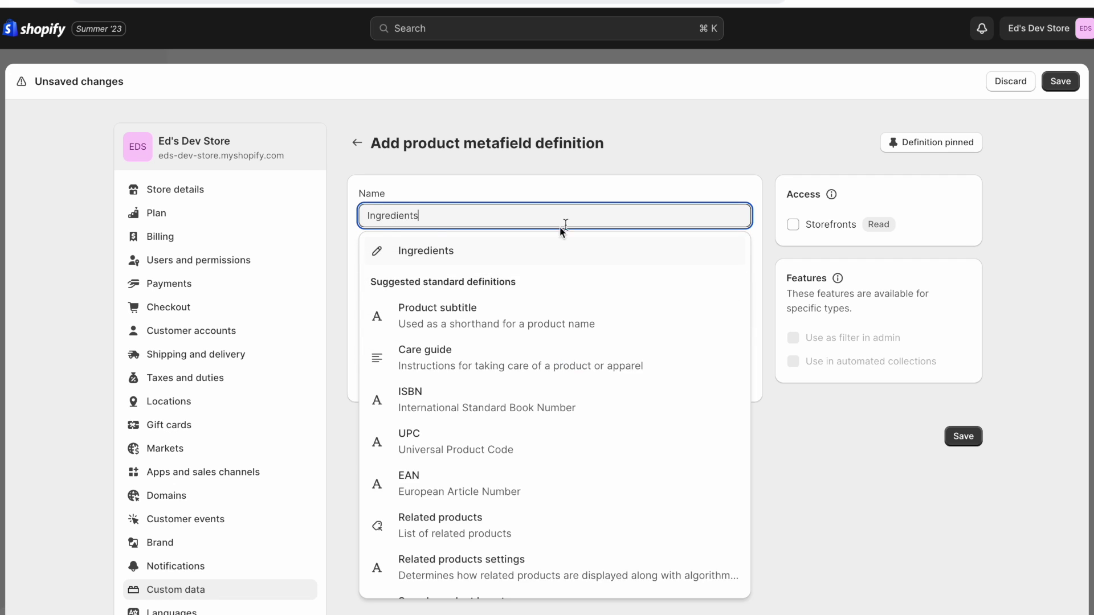
pyautogui.click(377, 252)
pyautogui.moveTo(358, 242); pyautogui.dragTo(487, 239)
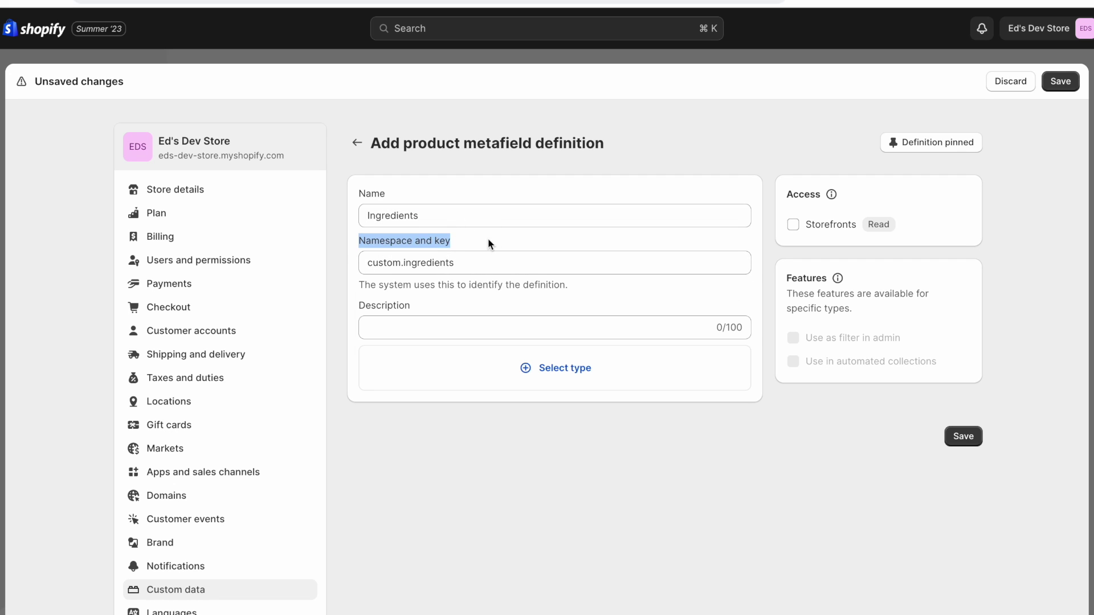
pyautogui.click(457, 238)
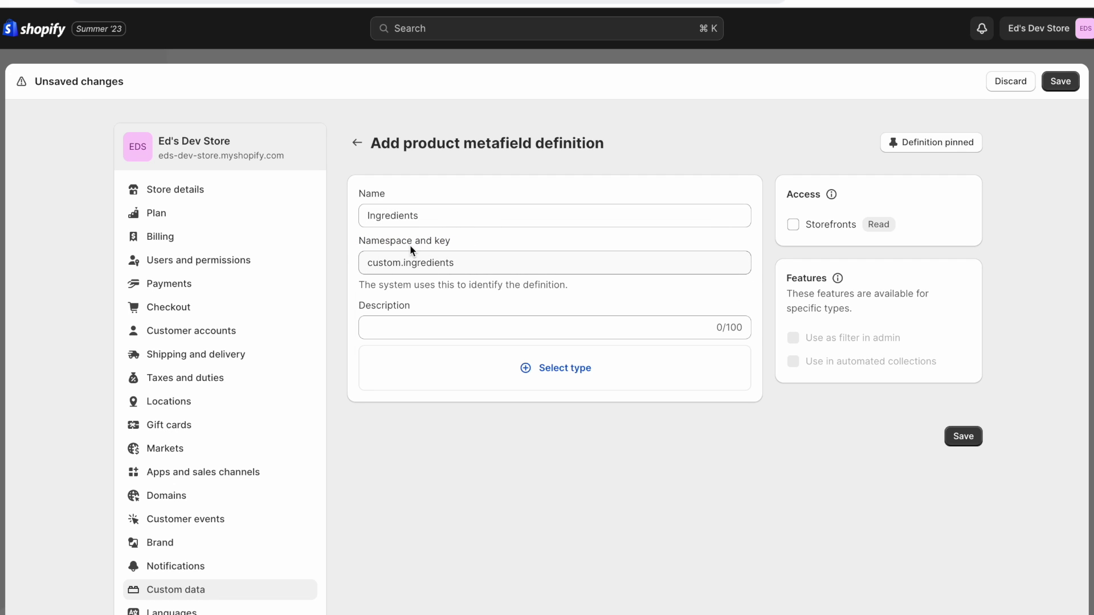
pyautogui.moveTo(368, 263); pyautogui.dragTo(490, 263)
pyautogui.click(420, 263)
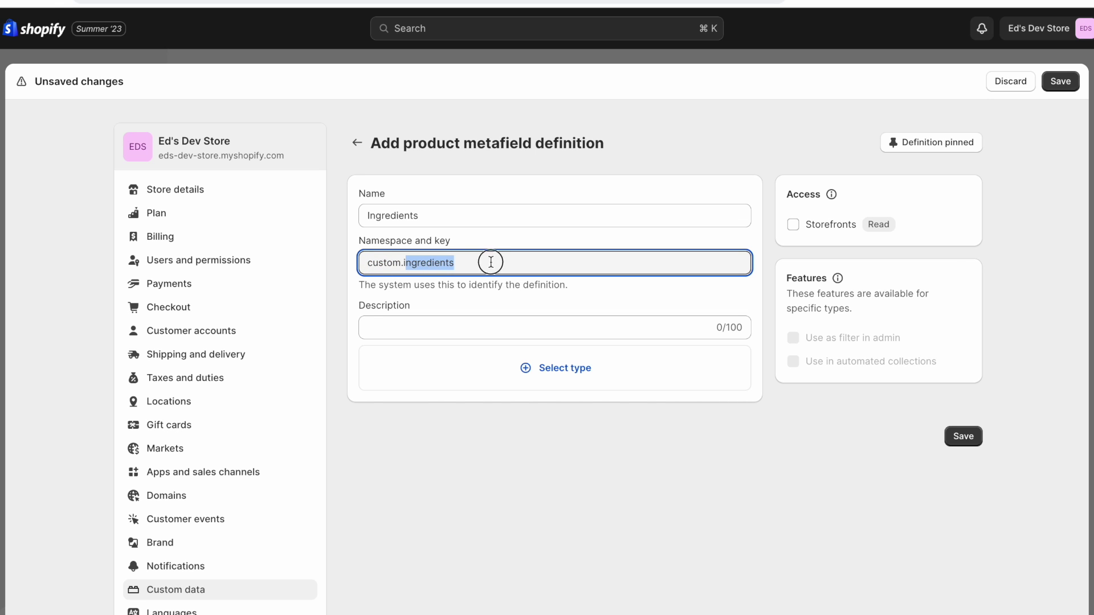
# Give the Ingredients definition the Rich text content type and save it
pyautogui.click(527, 369)
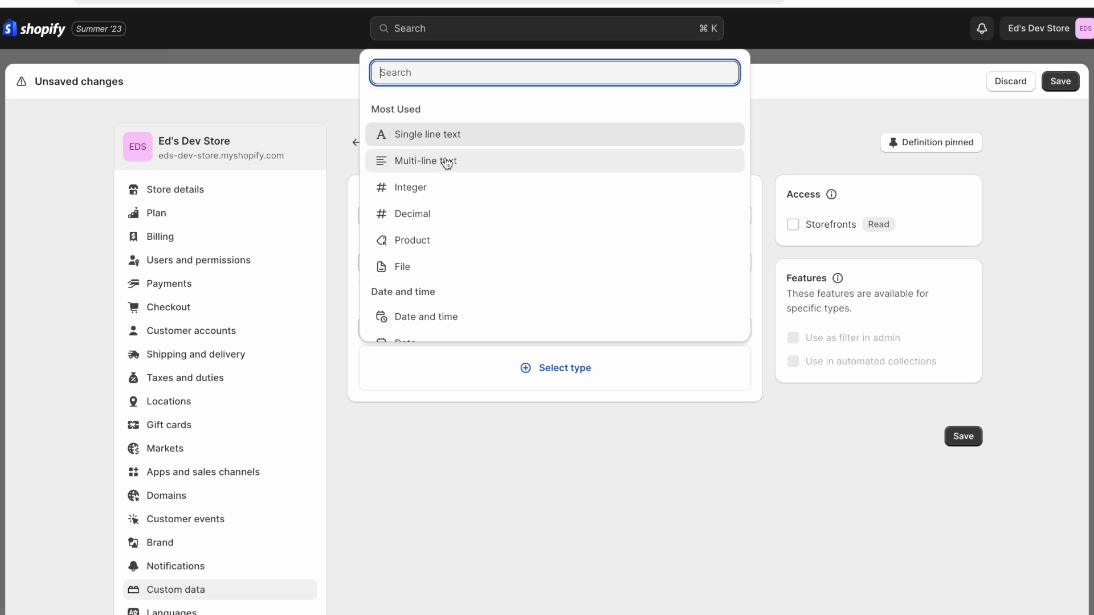
pyautogui.scroll(-10, 445, 162)
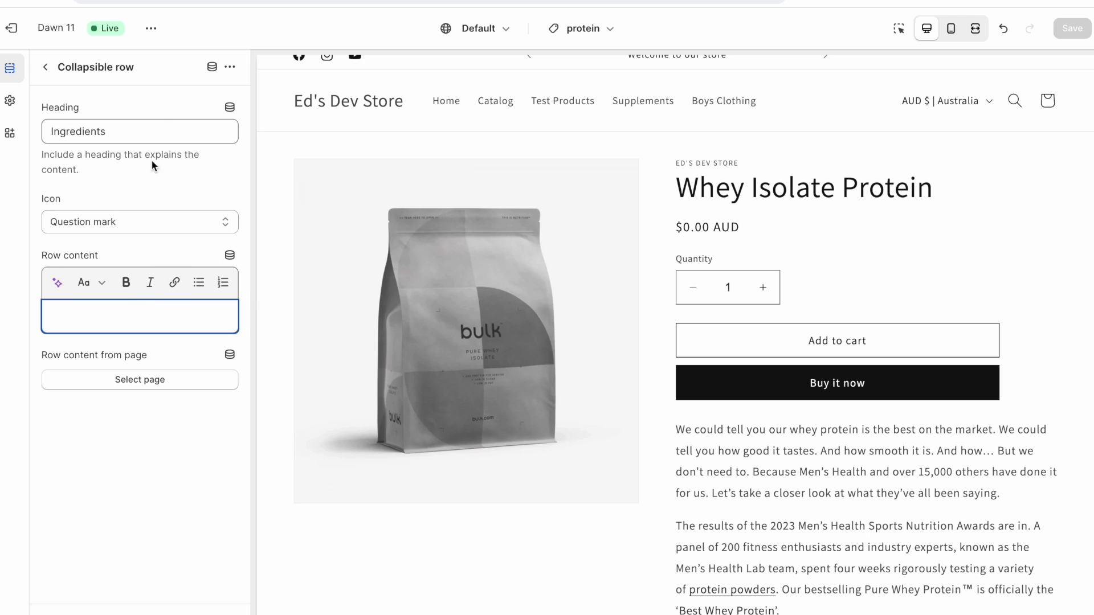
pyautogui.click(159, 119)
pyautogui.click(140, 130)
pyautogui.doubleClick(60, 131)
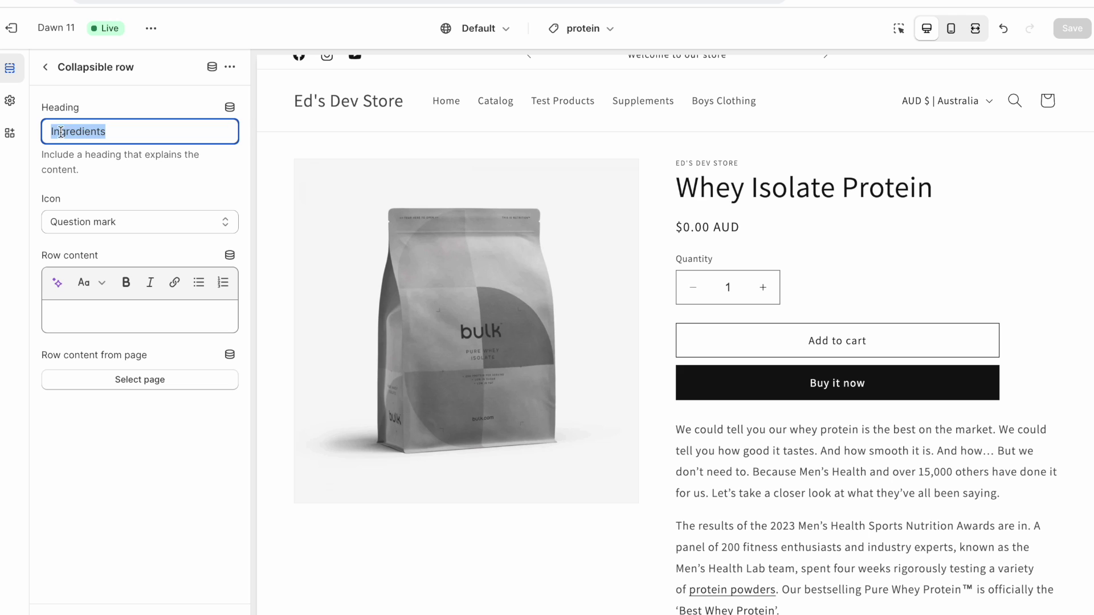
pyautogui.click(126, 200)
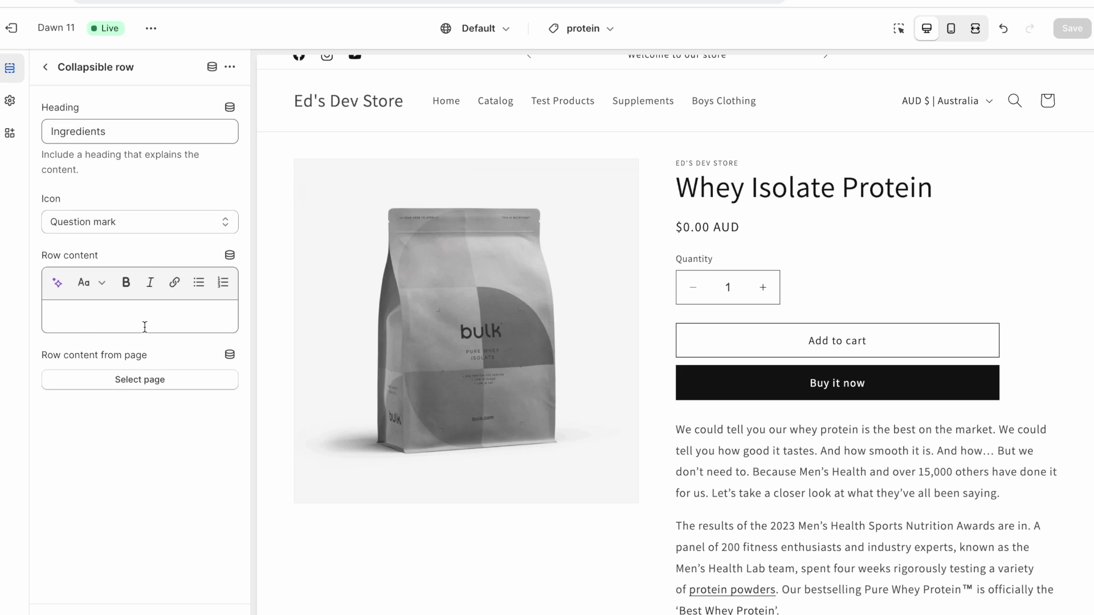
pyautogui.click(89, 283)
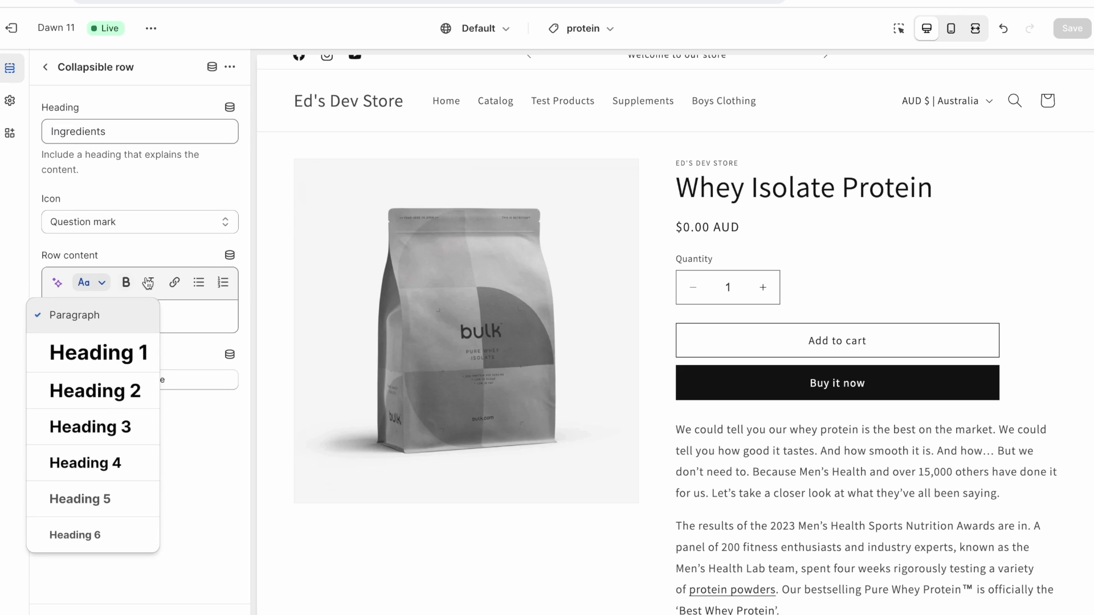
pyautogui.click(92, 290)
pyautogui.click(95, 314)
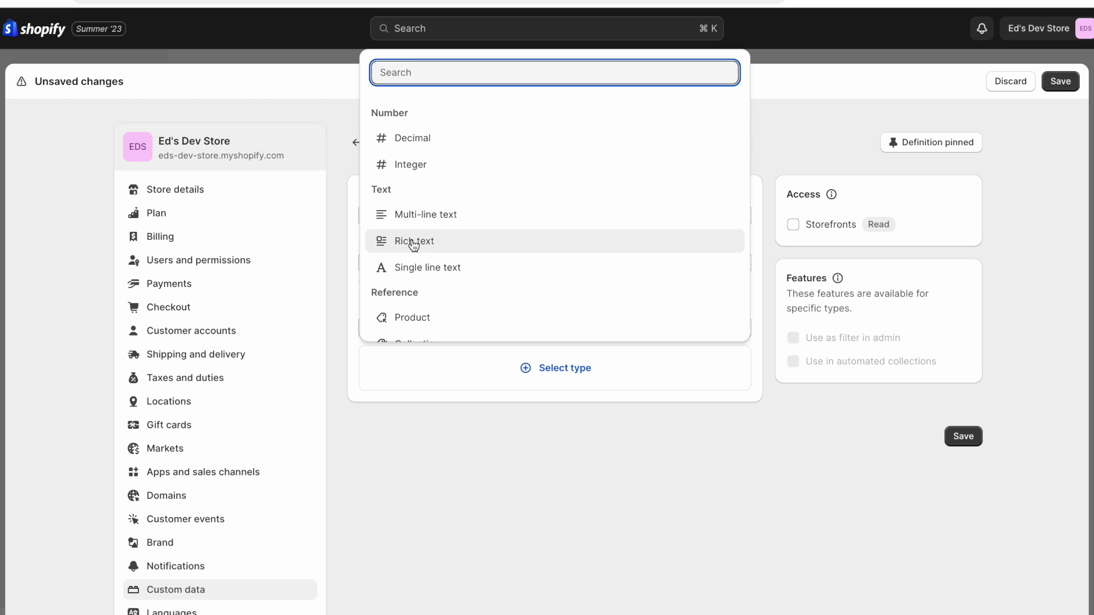
pyautogui.click(412, 240)
pyautogui.click(959, 439)
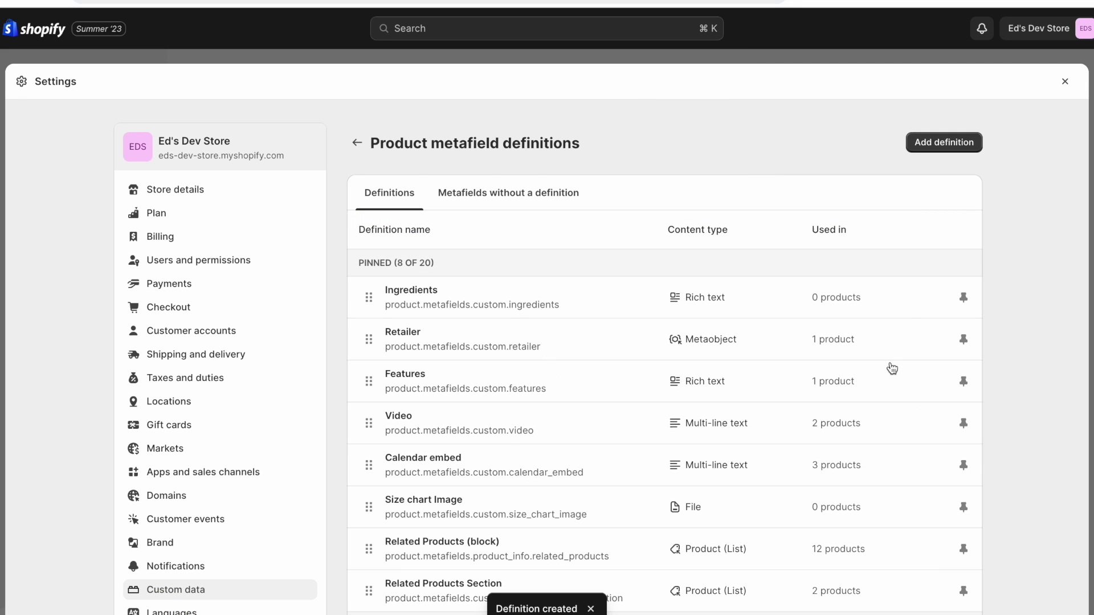
# Paste the Whey Protein Isolate ingredient list from the notes into Whey Isolate Protein's Ingredients metafield and save
pyautogui.click(1064, 82)
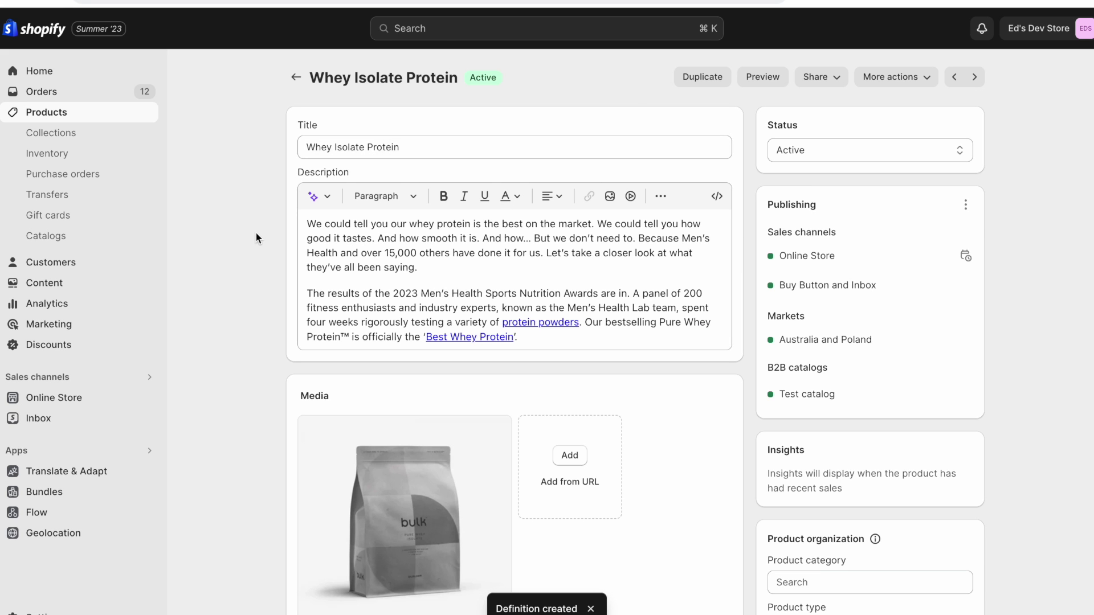
pyautogui.scroll(-20, 255, 233)
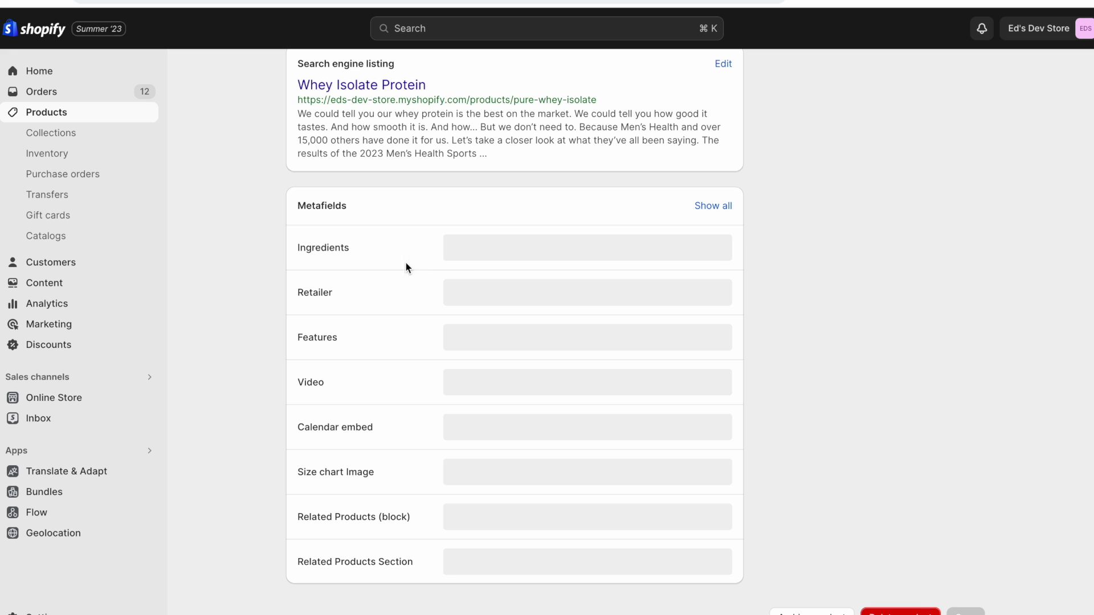
pyautogui.click(473, 260)
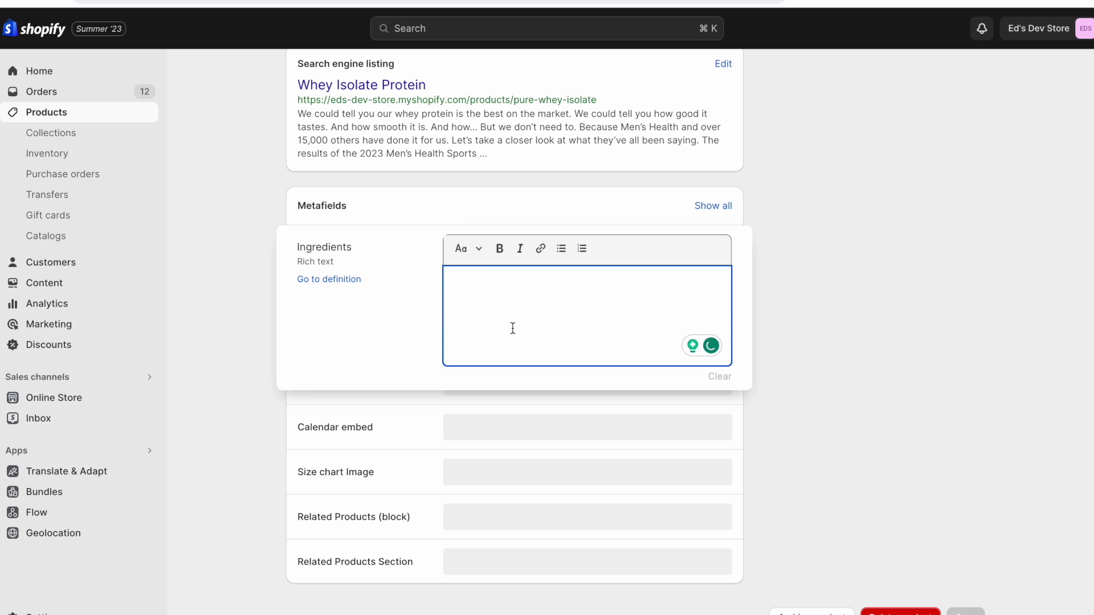
pyautogui.press('super+Tab')
pyautogui.press('super+Tab')
pyautogui.press('super+Tab')
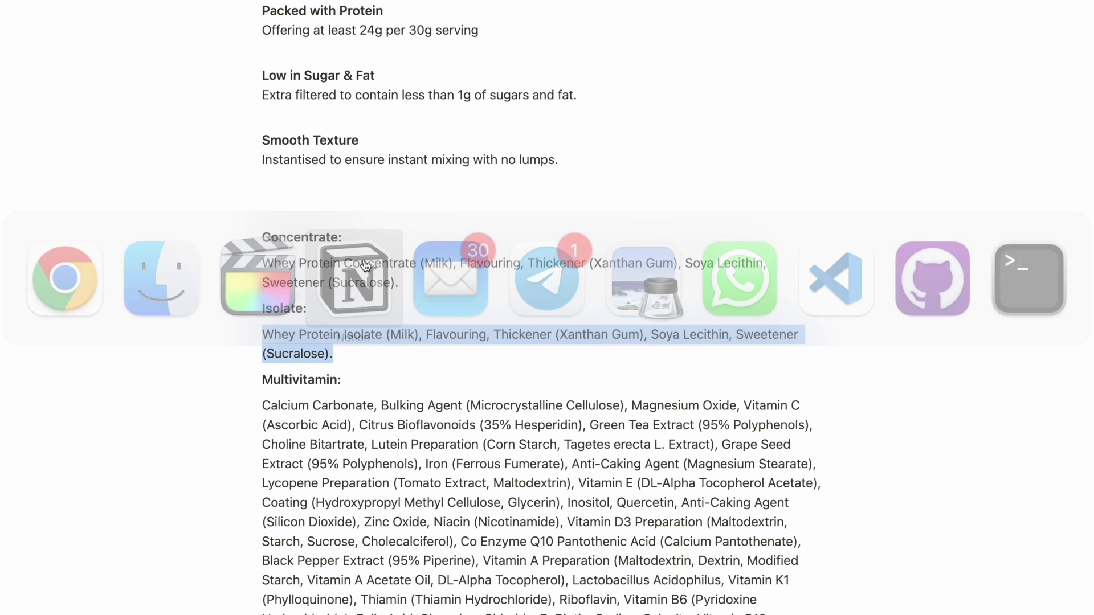
pyautogui.press('super+Tab')
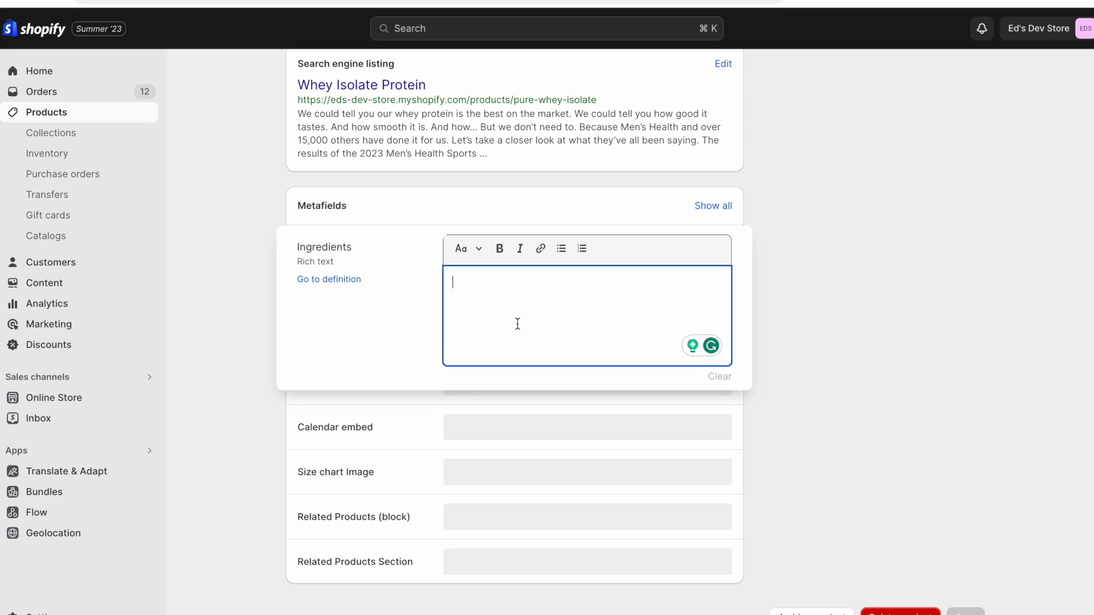
pyautogui.write('Whey Protein Isolate (Milk), Flavouring, Thickener (Xanthan Gum), Soya Lecithin, Sweetener (Sucralose).')
pyautogui.click(881, 372)
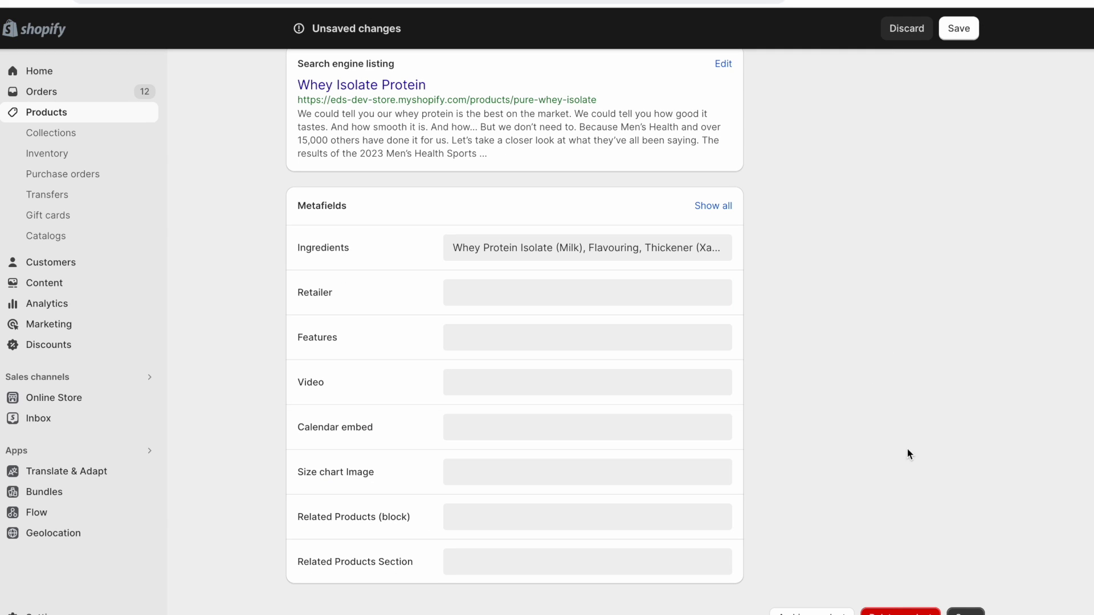
pyautogui.press('super+s')
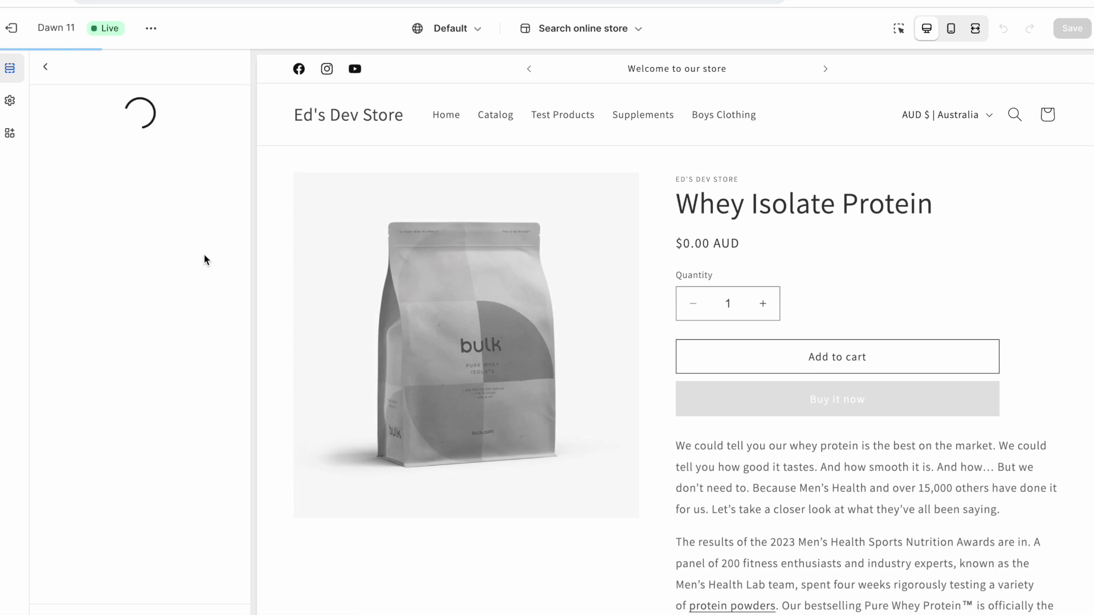
# Connect the Ingredients row content to the Ingredients metafield, check the preview, and save the theme
pyautogui.click(89, 315)
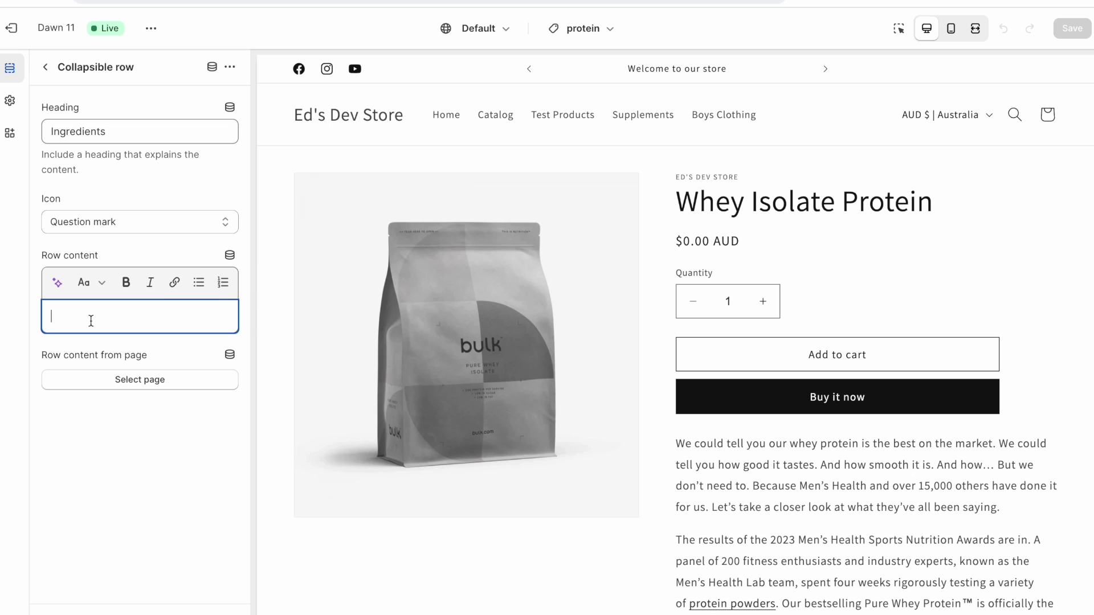
pyautogui.click(230, 256)
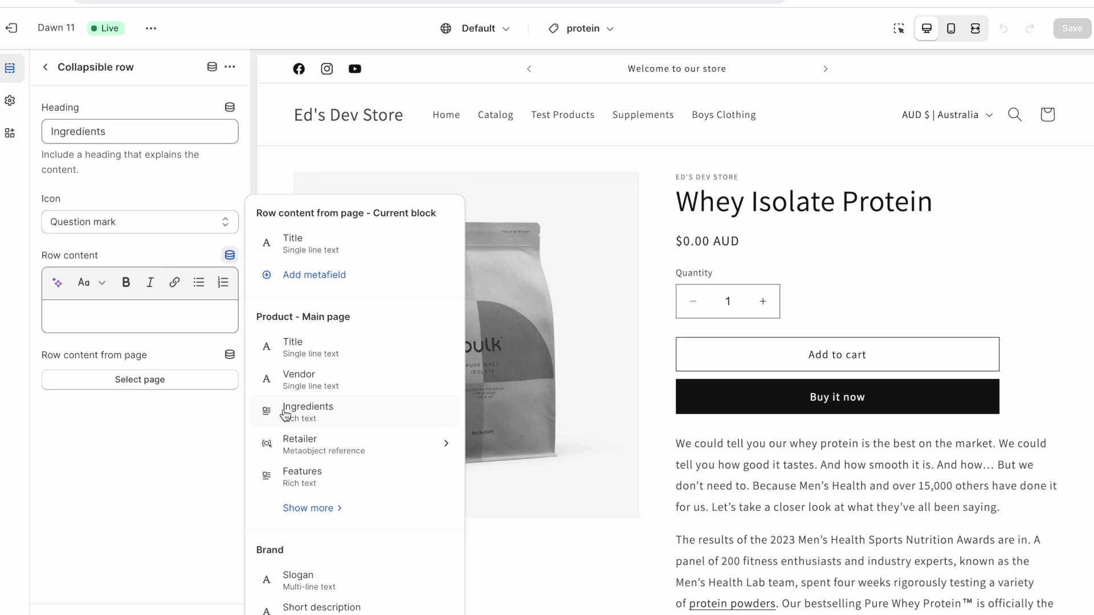
pyautogui.click(357, 414)
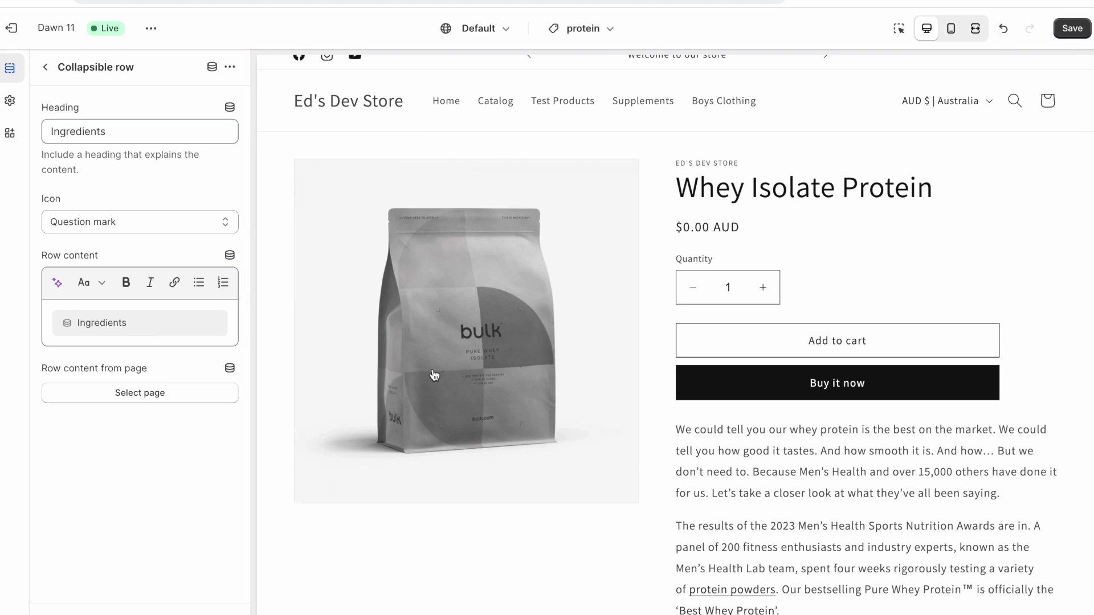
pyautogui.scroll(-4, 648, 459)
pyautogui.click(811, 427)
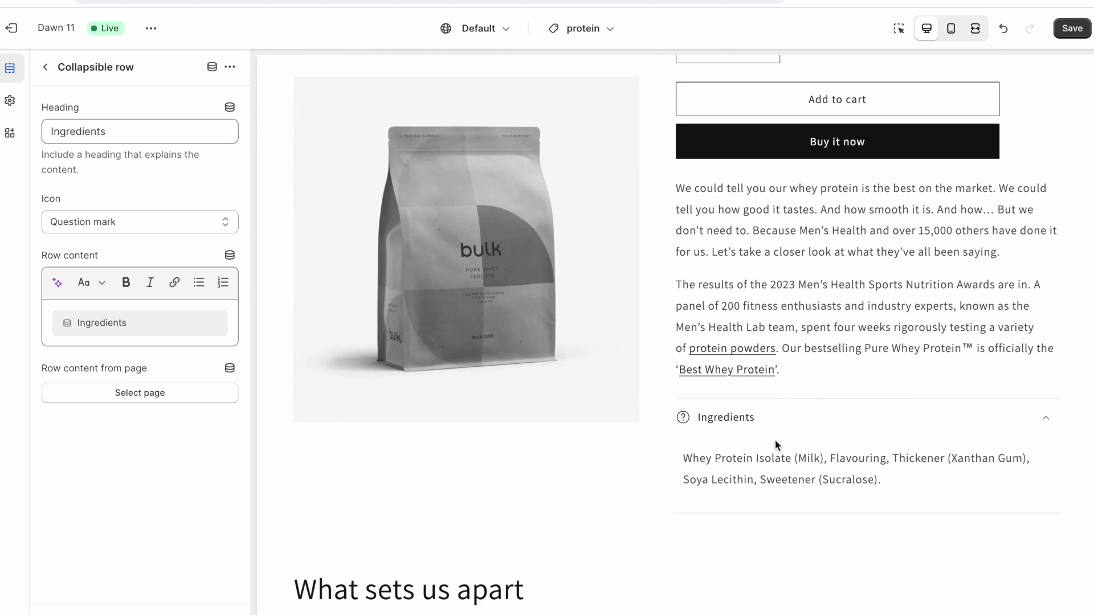
pyautogui.moveTo(683, 458); pyautogui.dragTo(825, 457)
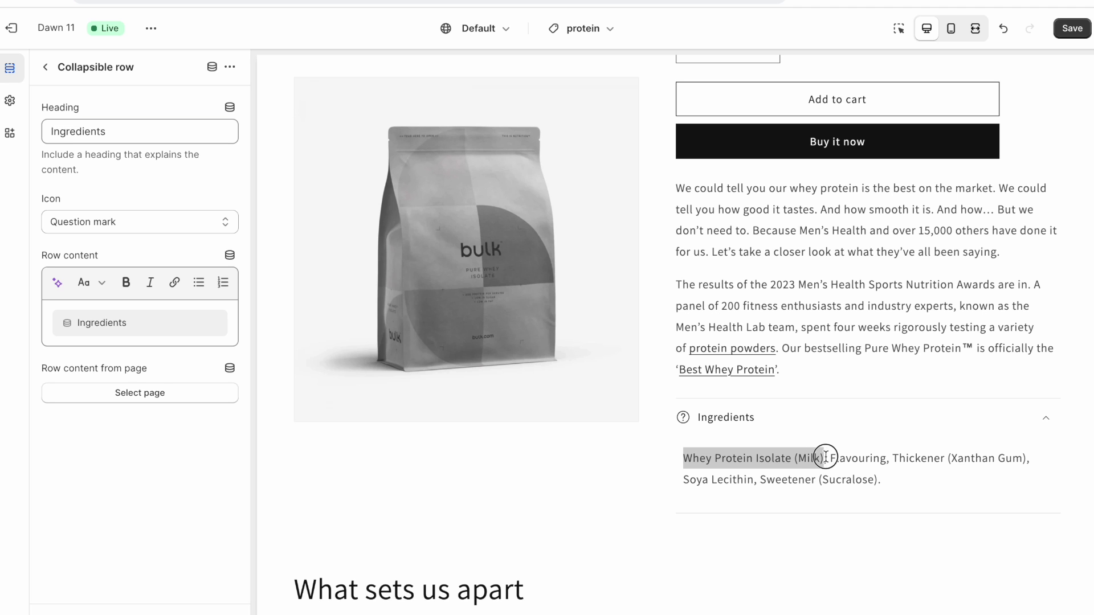
pyautogui.click(1071, 28)
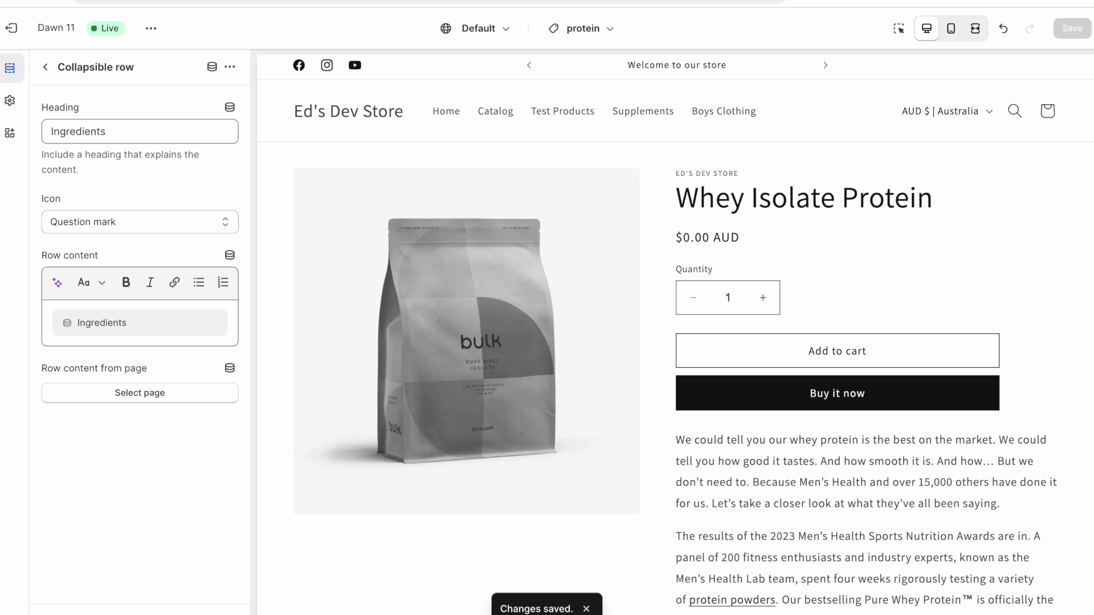
# Preview the Whey Concentrate Protein page from the Supplements collection
pyautogui.click(644, 113)
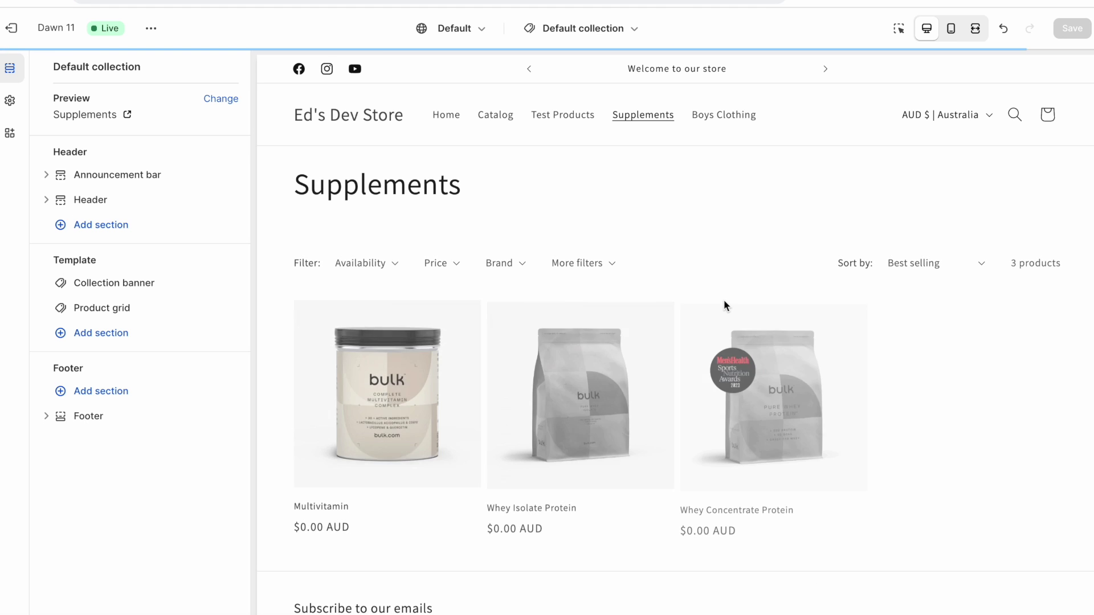
pyautogui.click(743, 426)
pyautogui.scroll(-5, 741, 427)
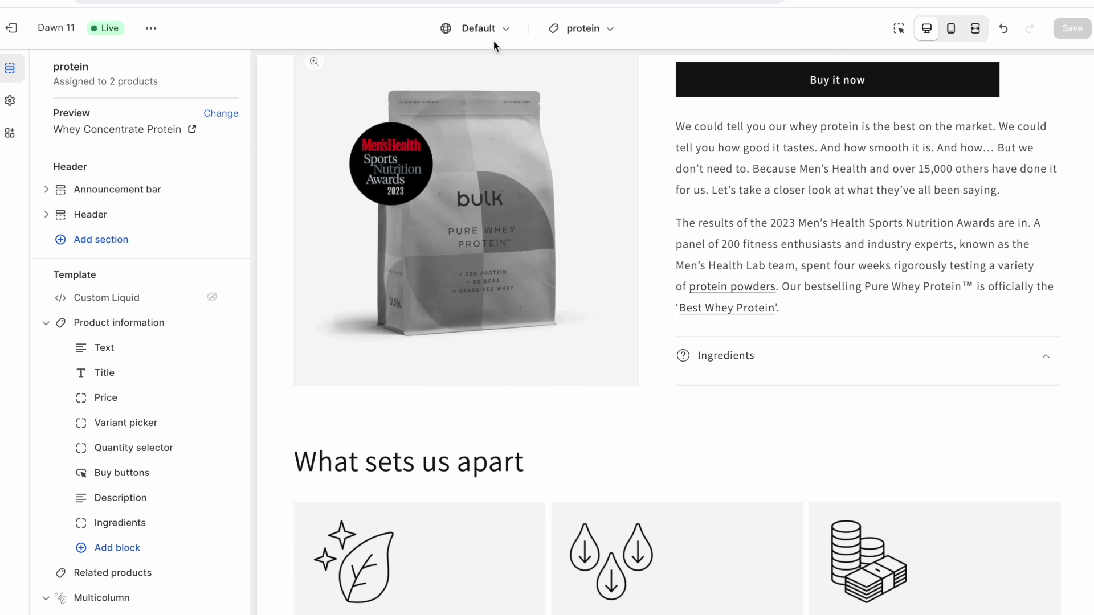
# Paste the ingredient list into Whey Concentrate Protein's Ingredients metafield and save the product
pyautogui.click(494, 2)
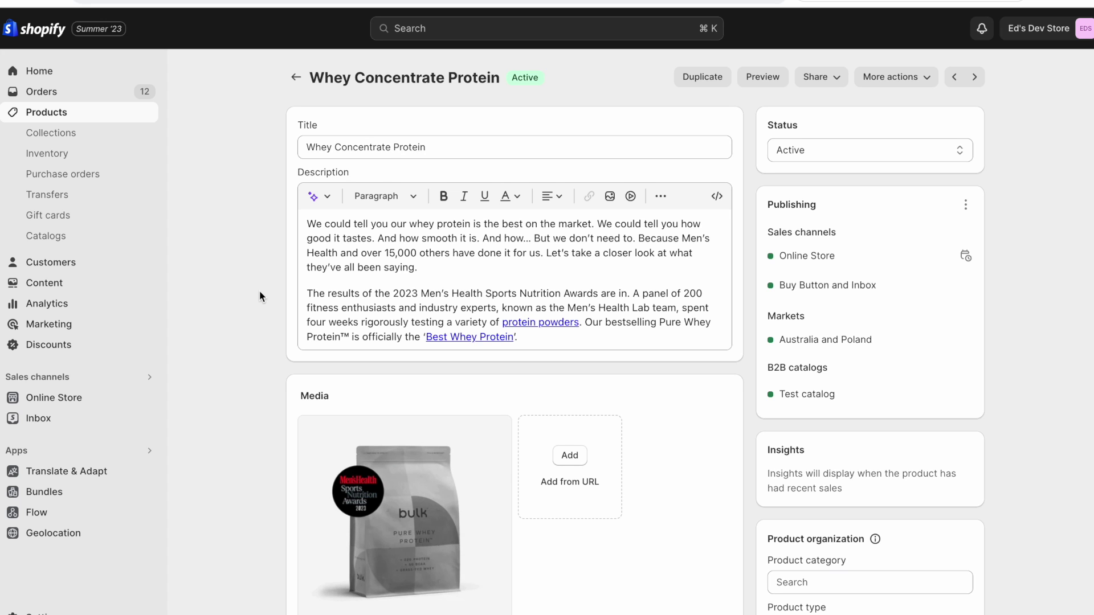
pyautogui.scroll(-15, 259, 294)
pyautogui.scroll(-5, 260, 292)
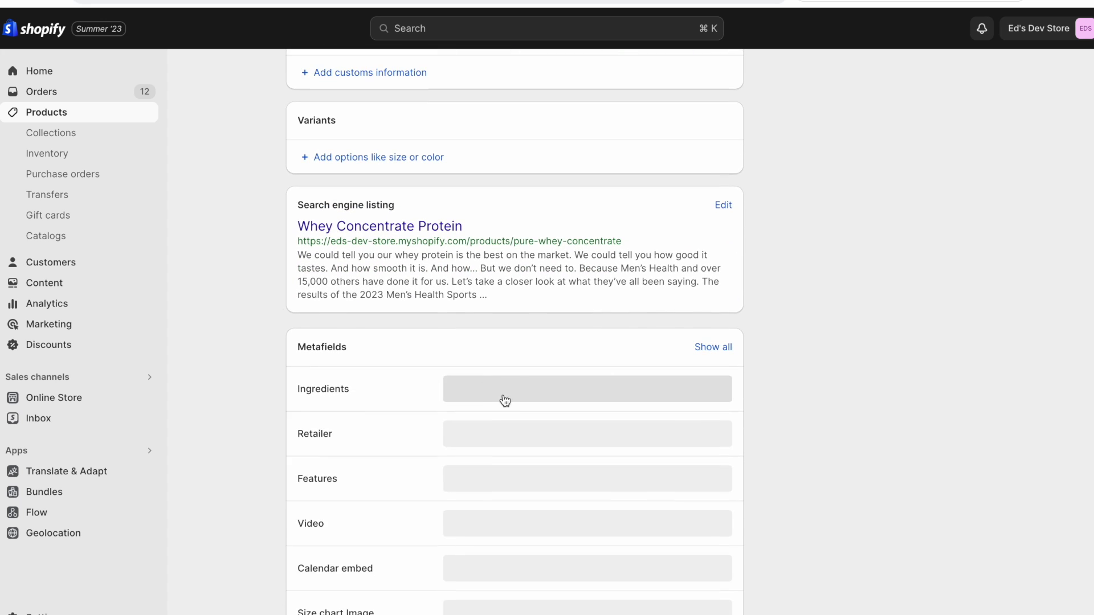
pyautogui.click(503, 399)
pyautogui.write('Whey Protein Concentrate (Milk), Flavouring, Thickener (Xanthan Gum), Soya Lecithin, Sweetener (Sucralose).')
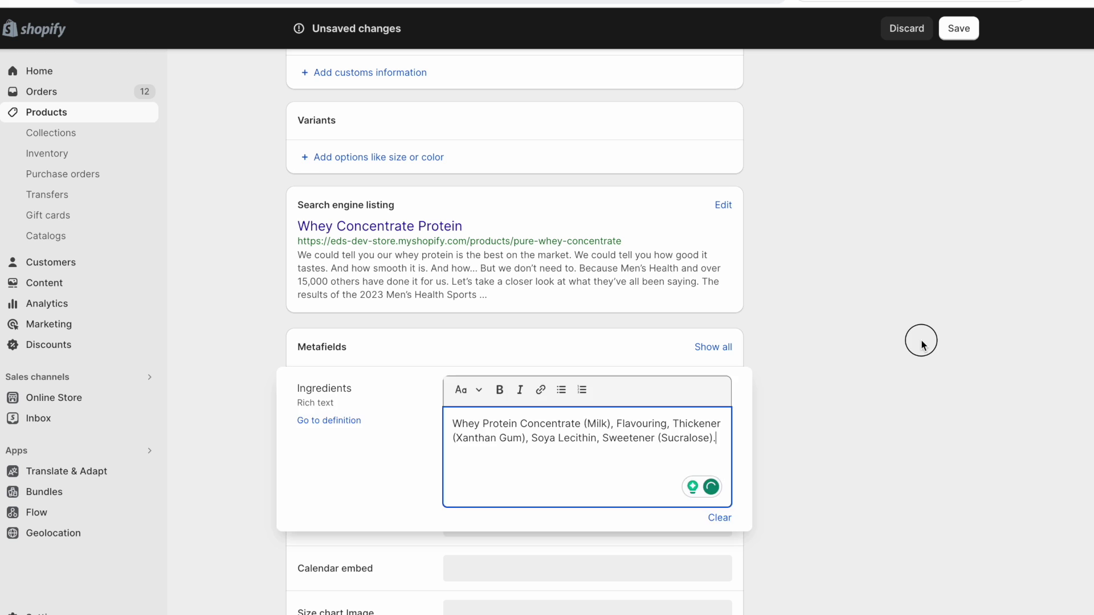
pyautogui.click(919, 341)
pyautogui.click(961, 28)
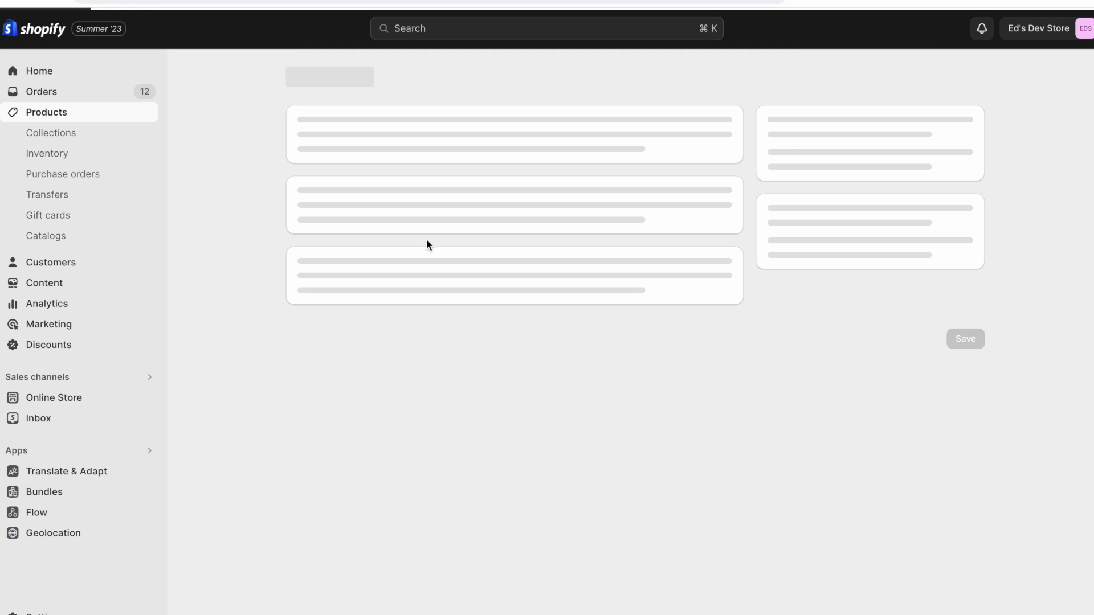
# Copy Multivitamin's ingredients from the notes into its Ingredients metafield and save the product
pyautogui.scroll(-8, 263, 257)
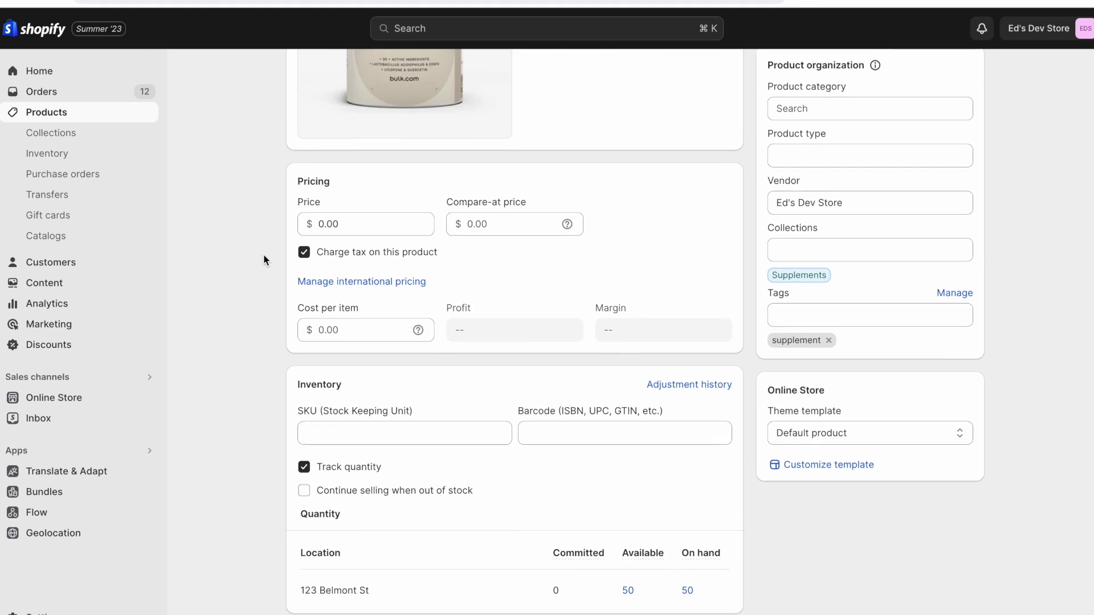
pyautogui.scroll(-8, 263, 254)
pyautogui.click(520, 559)
pyautogui.scroll(-2, 399, 535)
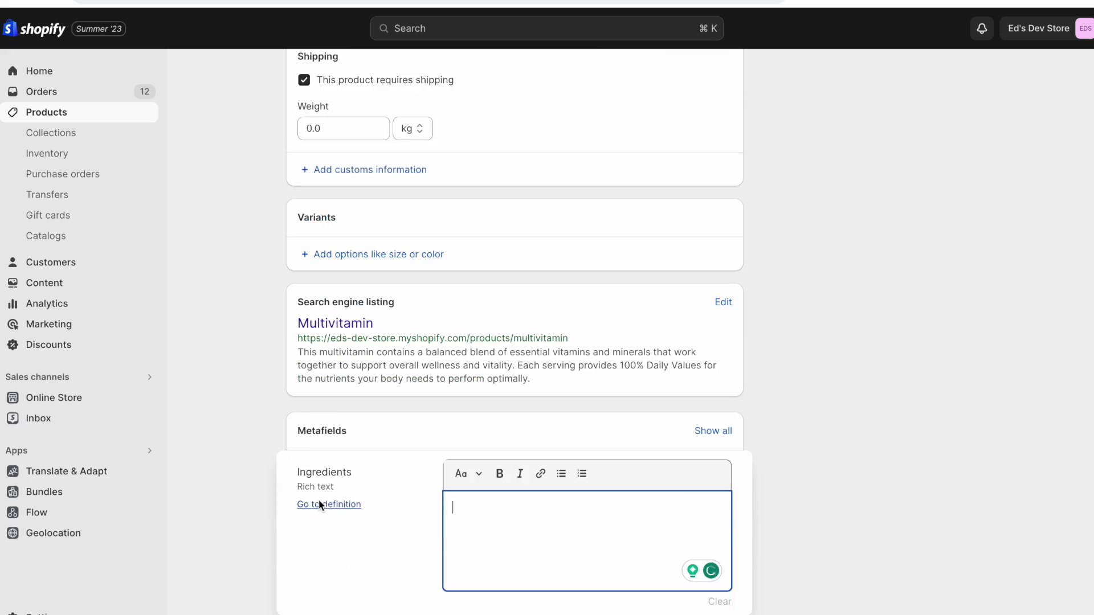
pyautogui.scroll(-3, 399, 456)
pyautogui.press('super+Tab')
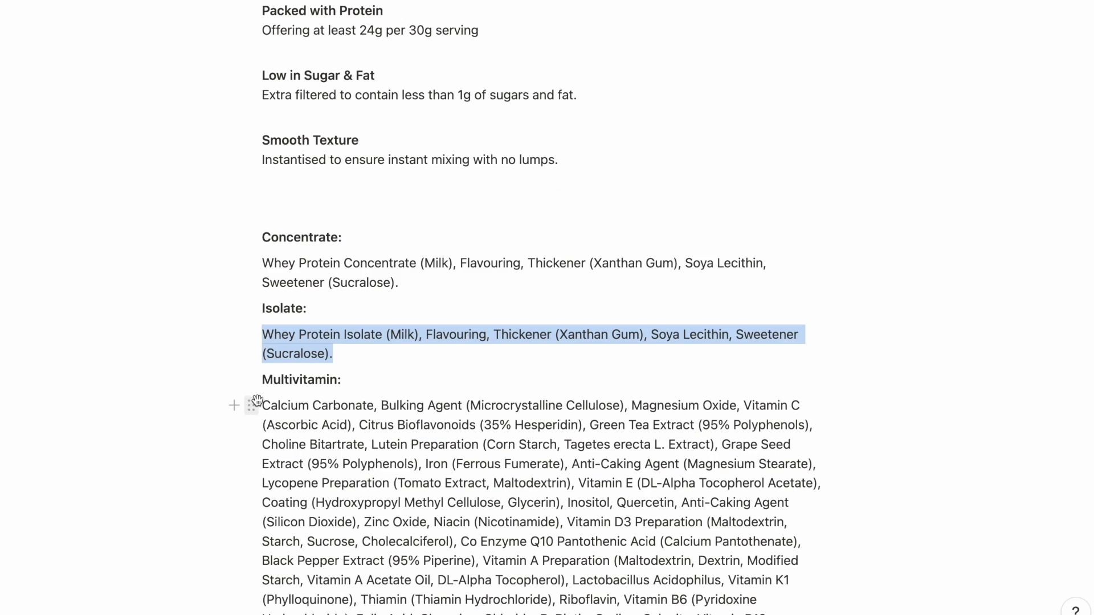
pyautogui.moveTo(261, 406); pyautogui.dragTo(382, 411)
pyautogui.scroll(-4, 344, 405)
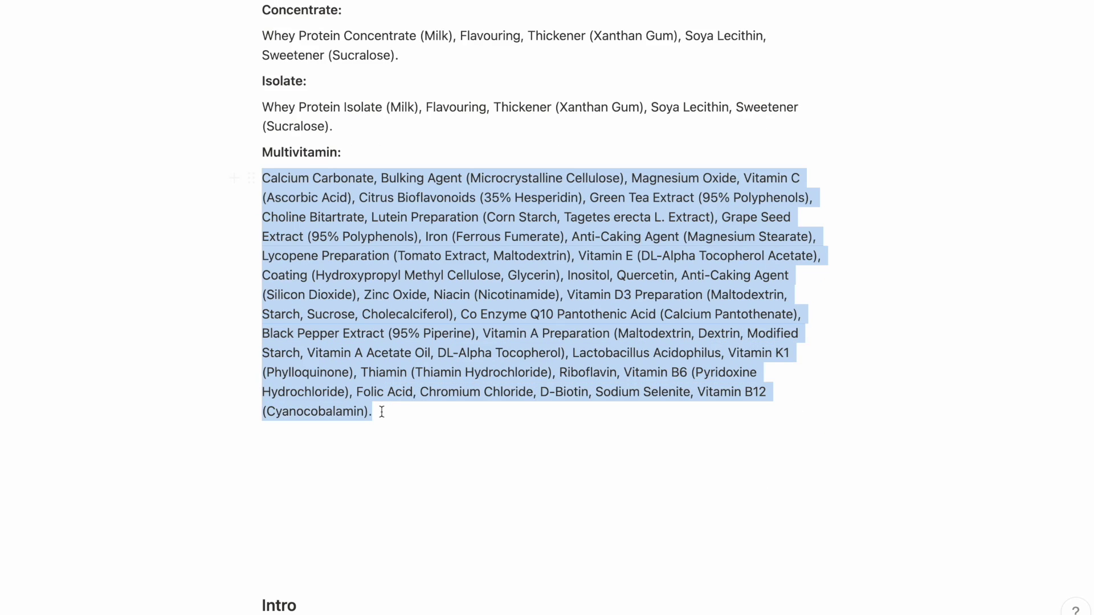
pyautogui.press('super+c')
pyautogui.press('super+Tab')
pyautogui.press('super+v')
pyautogui.click(863, 425)
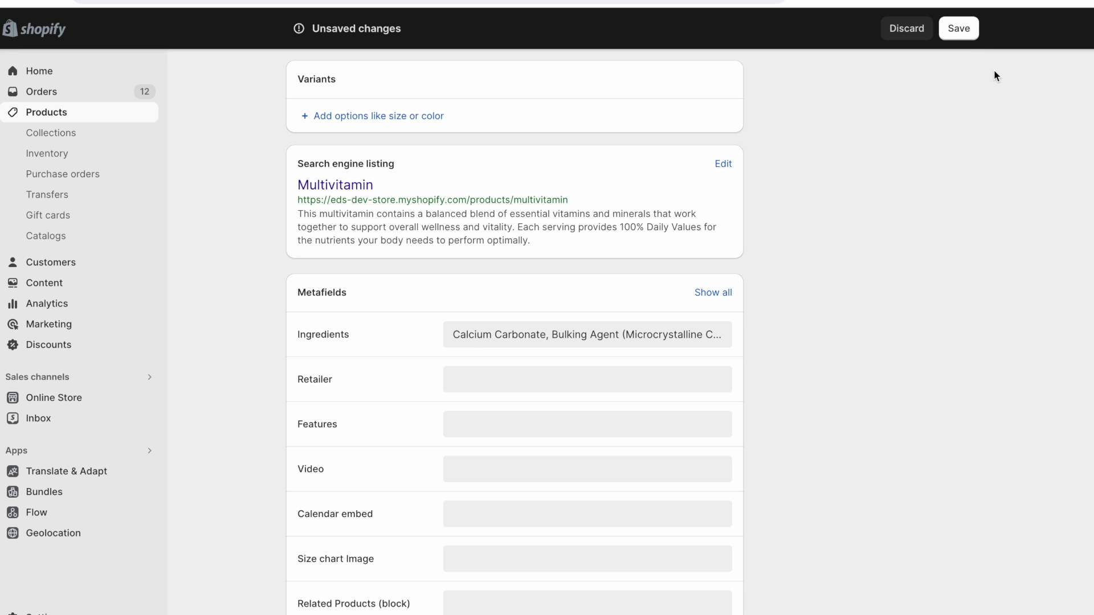
pyautogui.click(960, 28)
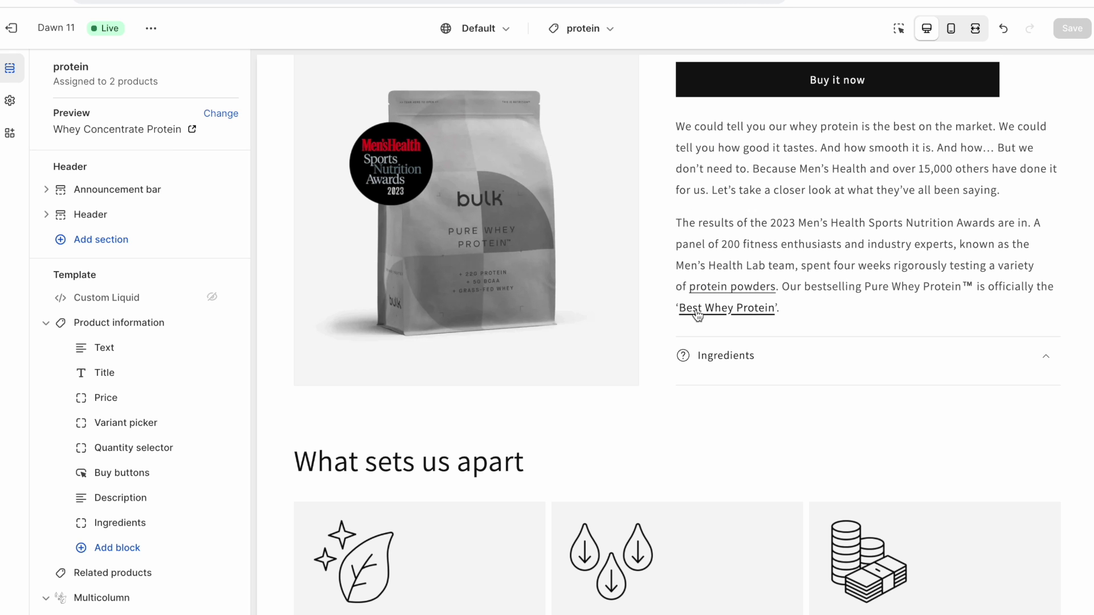
# Preview Multivitamin's Ingredients row while keeping the Default product template
pyautogui.click(695, 313)
pyautogui.click(363, 417)
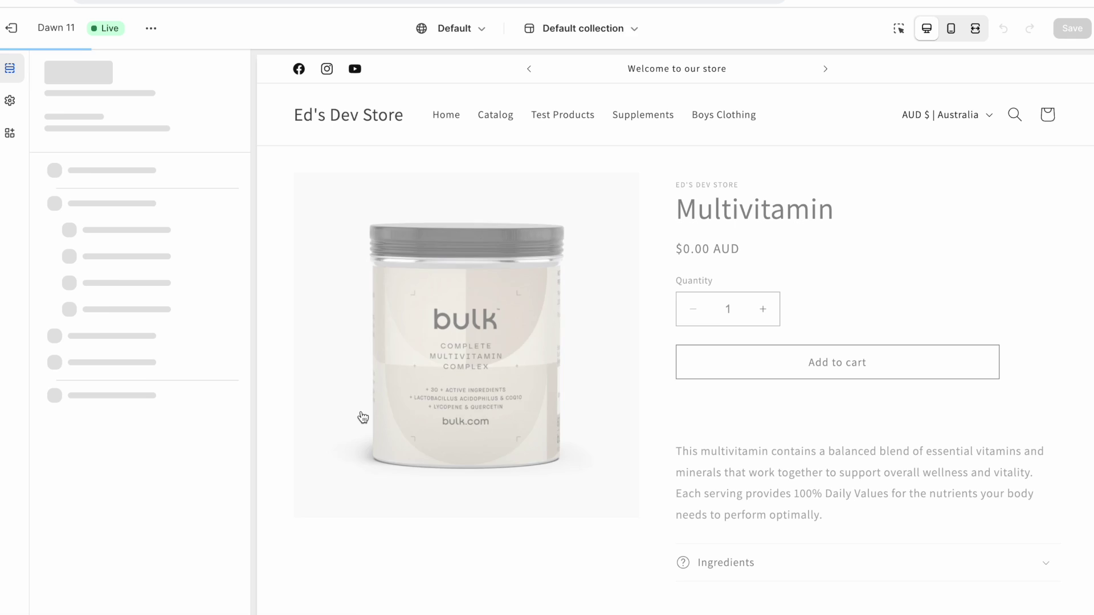
pyautogui.scroll(-3, 796, 427)
pyautogui.click(801, 426)
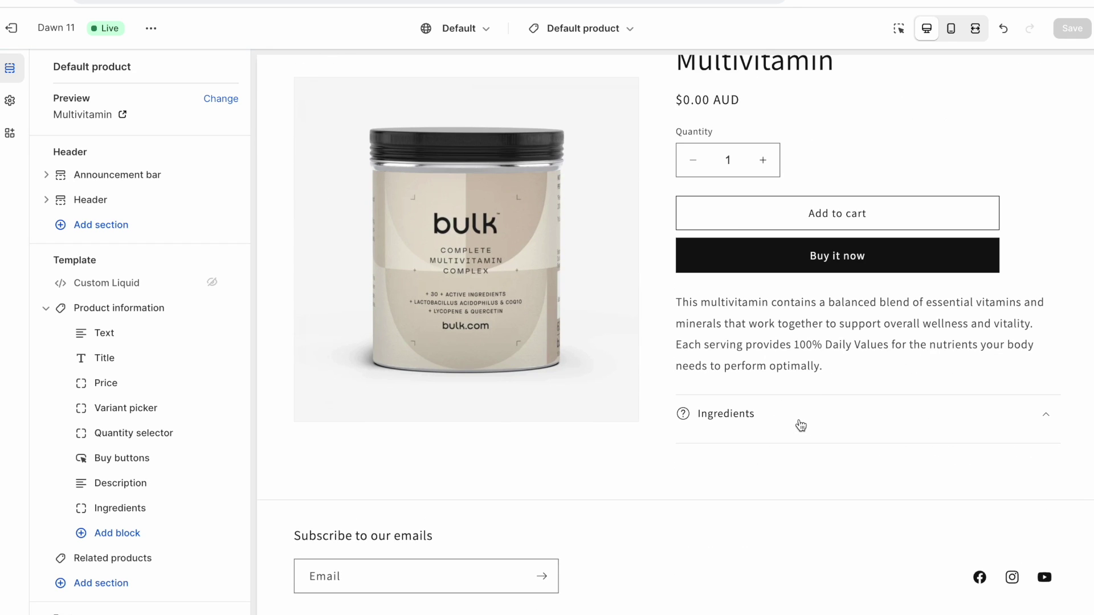
pyautogui.click(634, 38)
pyautogui.click(682, 134)
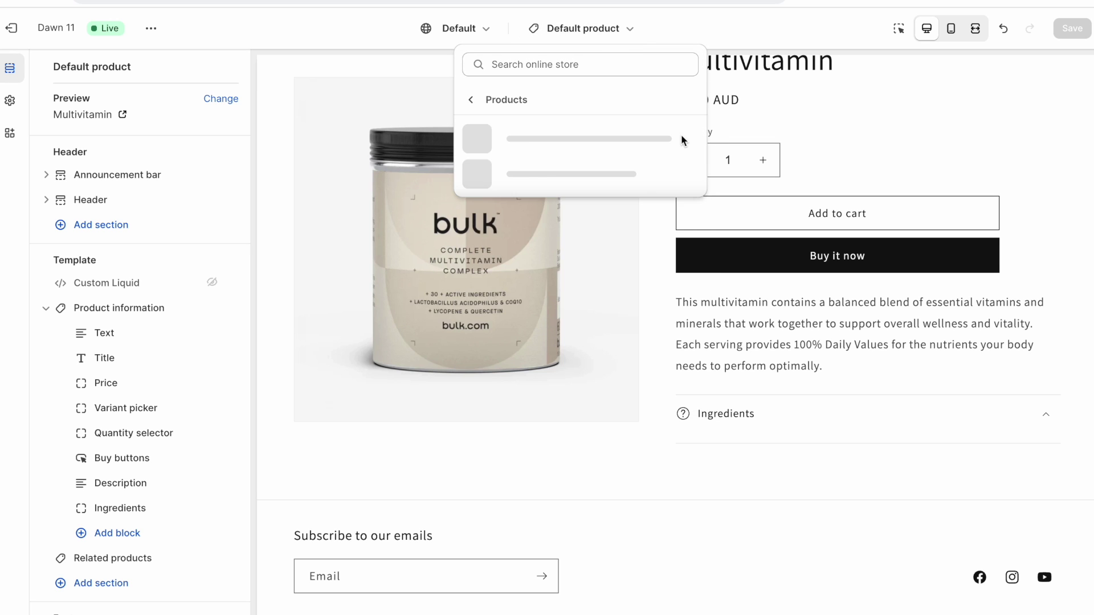
pyautogui.click(722, 421)
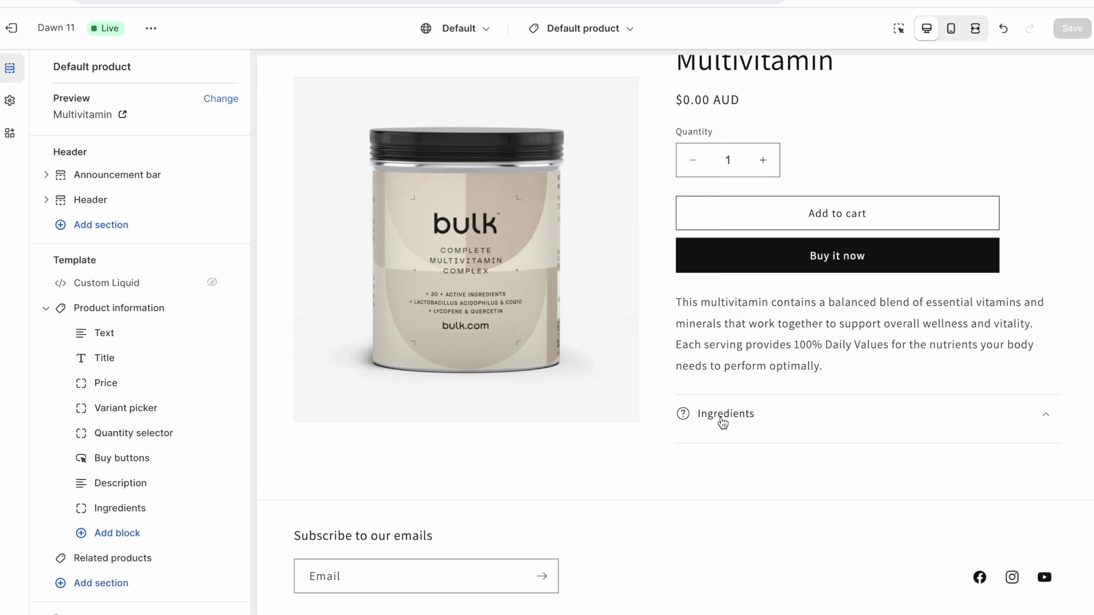
pyautogui.scroll(-2, 114, 464)
# Link the Ingredients row content to the Ingredients metafield and check Multivitamin's full list in the preview
pyautogui.click(122, 454)
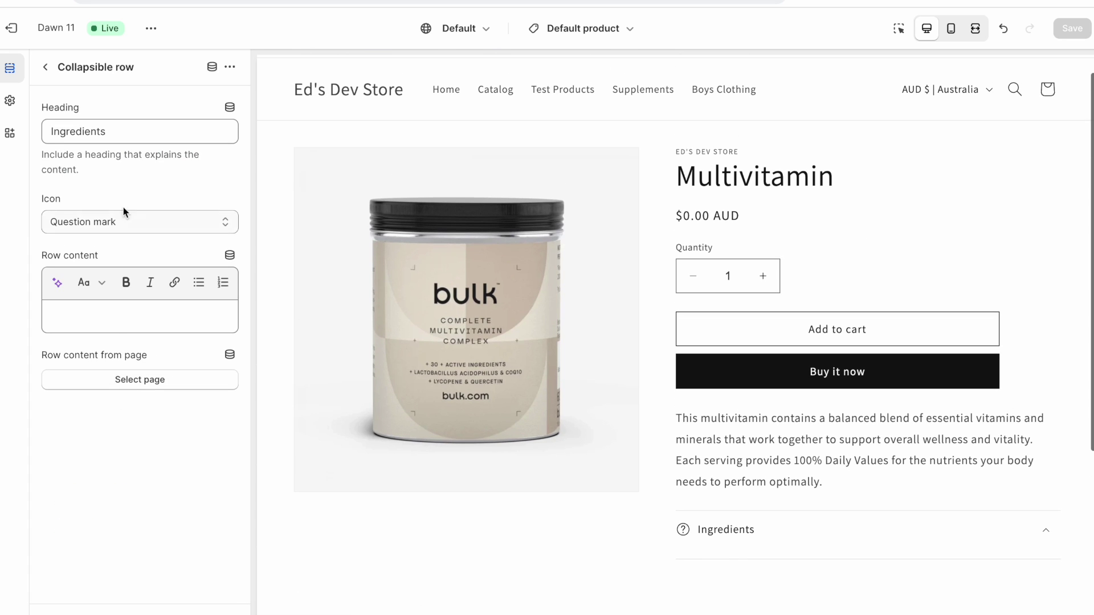
pyautogui.click(104, 317)
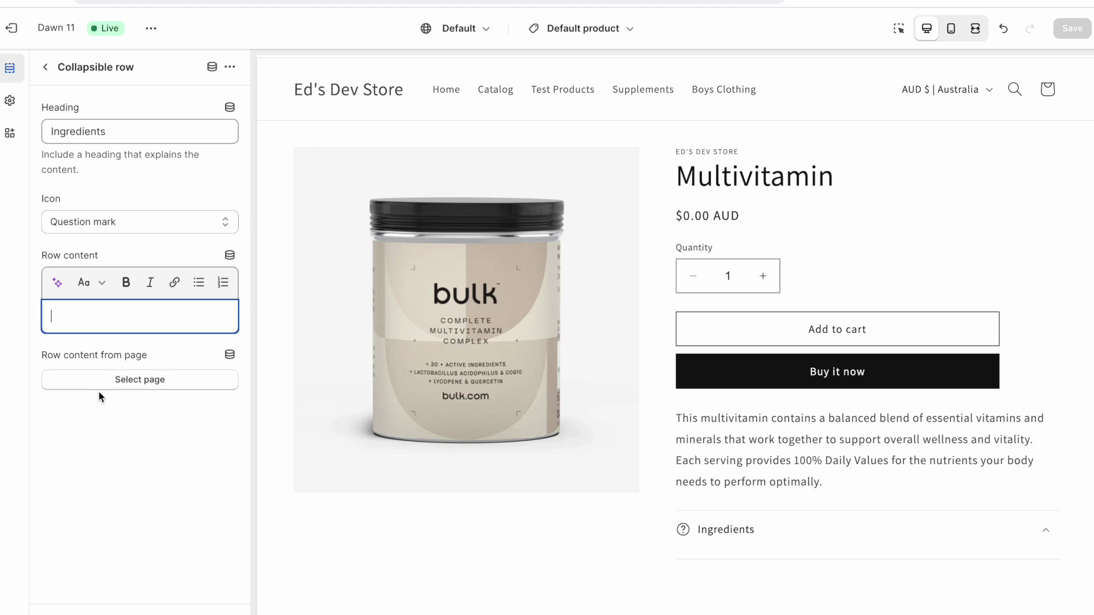
pyautogui.click(228, 256)
pyautogui.click(228, 256)
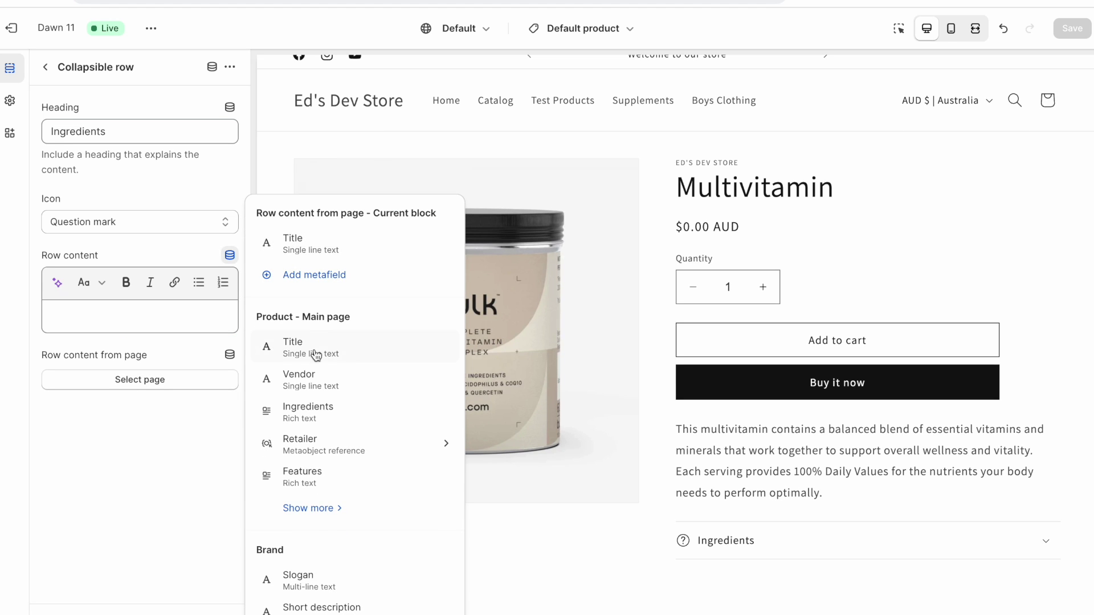
pyautogui.click(308, 422)
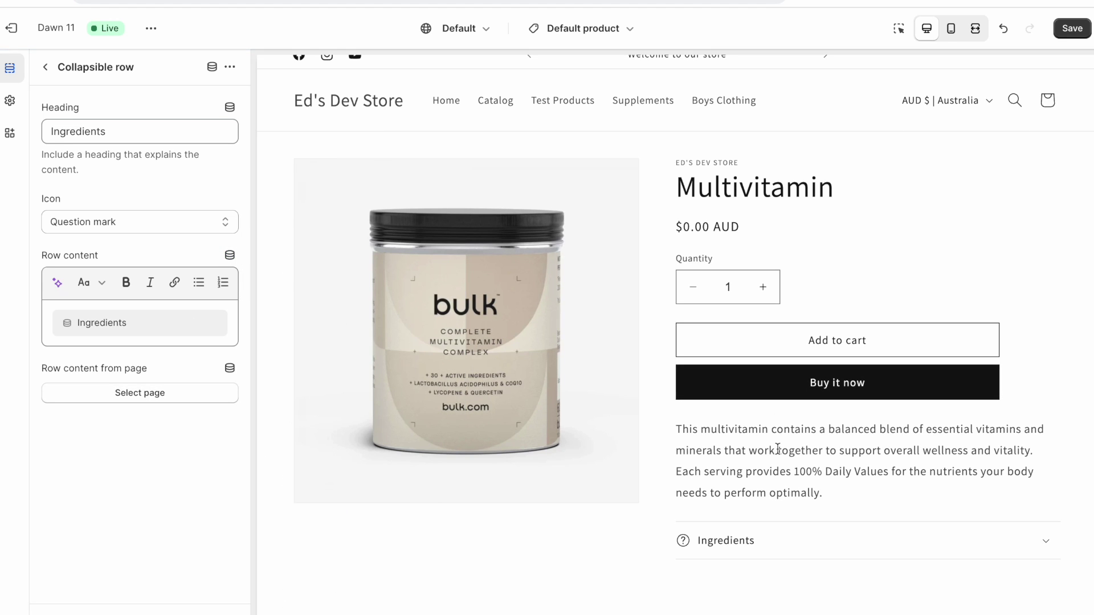
pyautogui.scroll(-2, 794, 479)
pyautogui.click(795, 478)
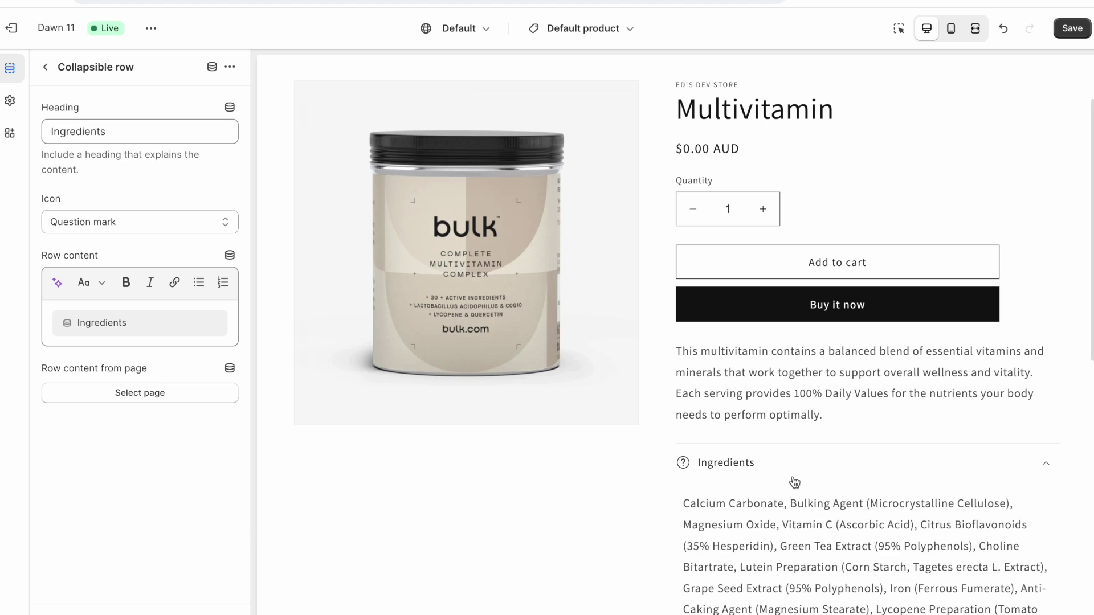
pyautogui.scroll(-3, 620, 534)
pyautogui.scroll(-6, 824, 396)
pyautogui.scroll(10, 823, 396)
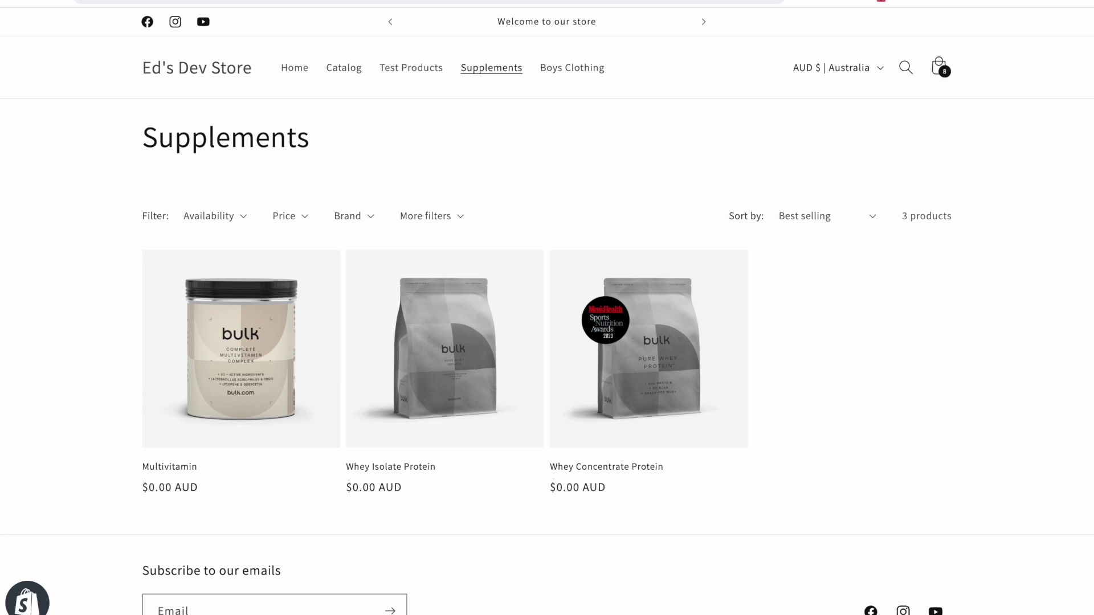
# On the storefront, check the Ingredients rows of Whey Isolate Protein and Multivitamin
pyautogui.click(471, 382)
pyautogui.scroll(-7, 464, 370)
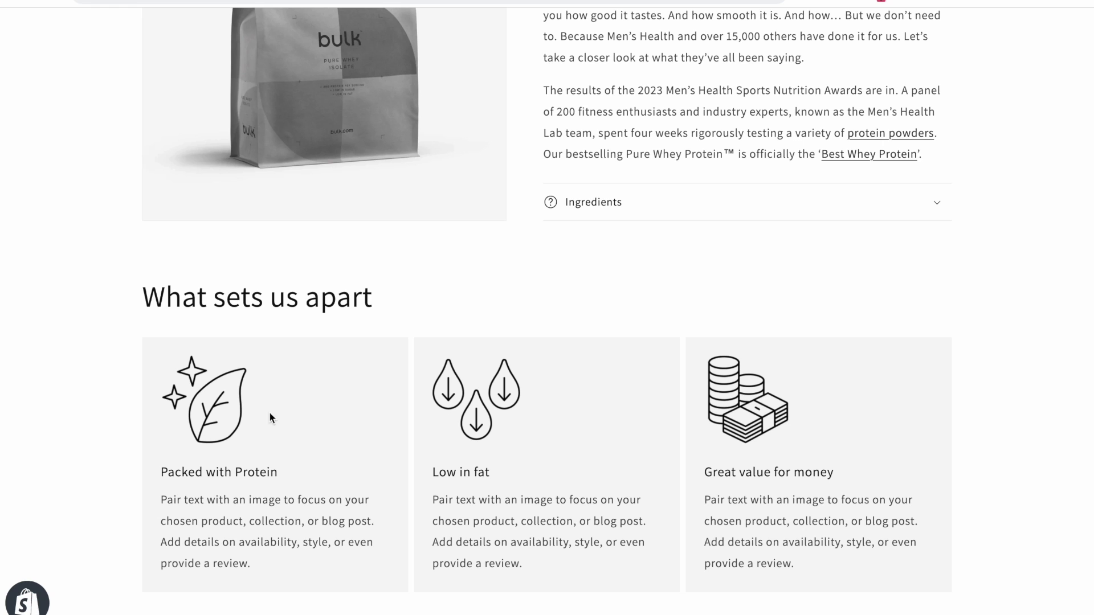
pyautogui.scroll(-2, 644, 428)
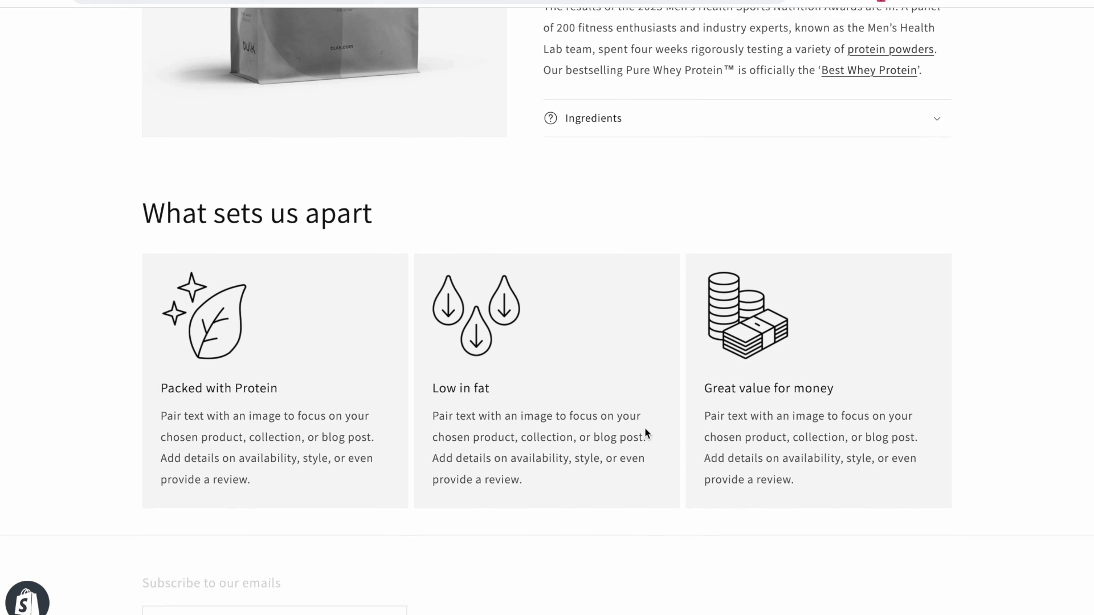
pyautogui.hotkey('alt', 'Left')
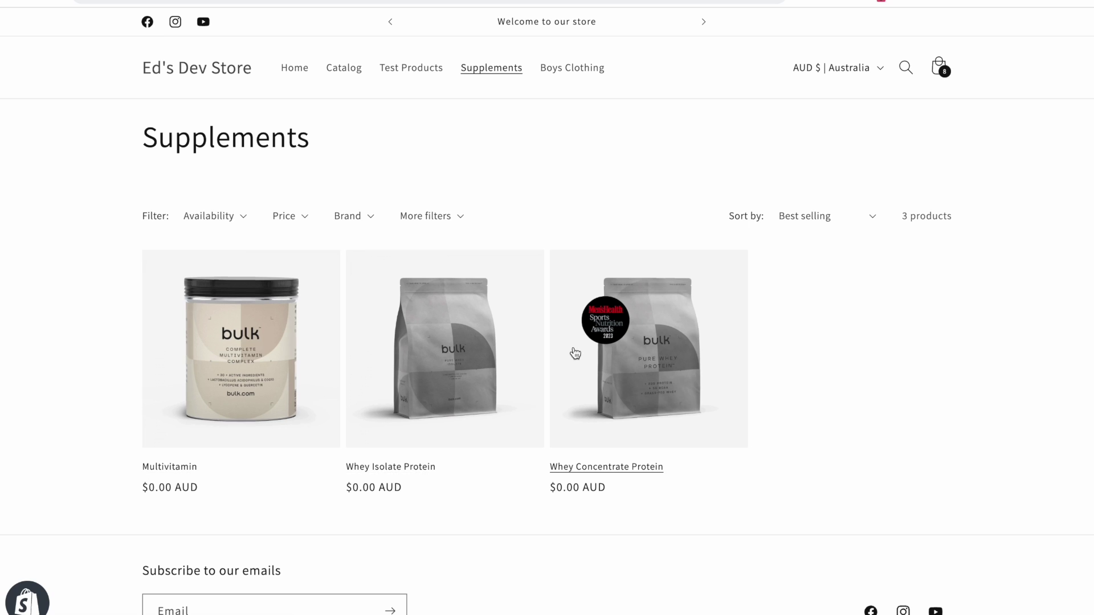
pyautogui.click(259, 332)
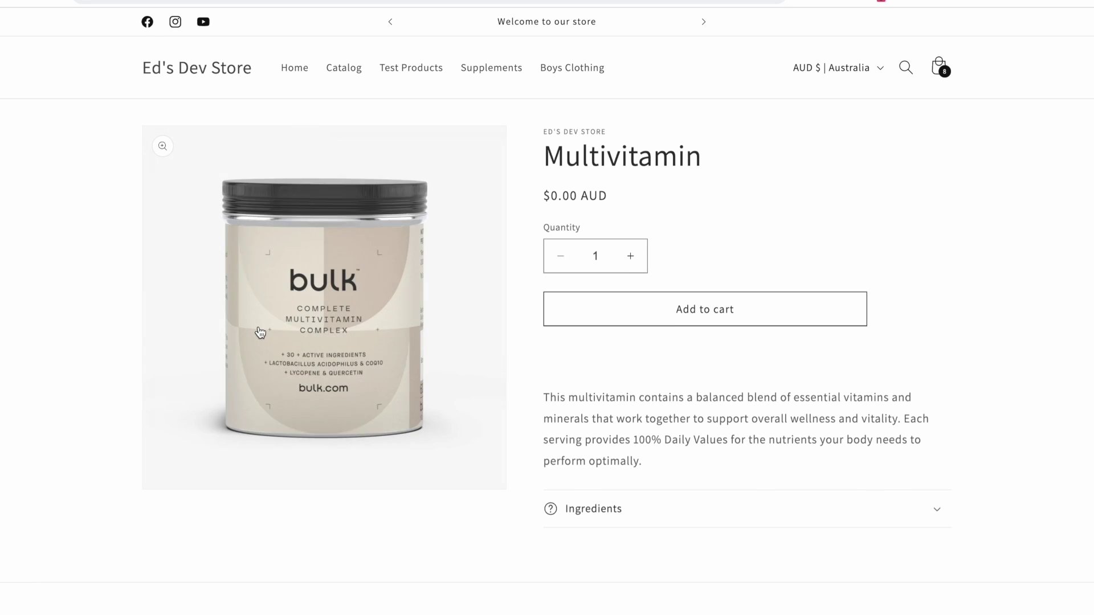
pyautogui.scroll(-4, 261, 329)
pyautogui.scroll(1, 610, 280)
pyautogui.click(610, 280)
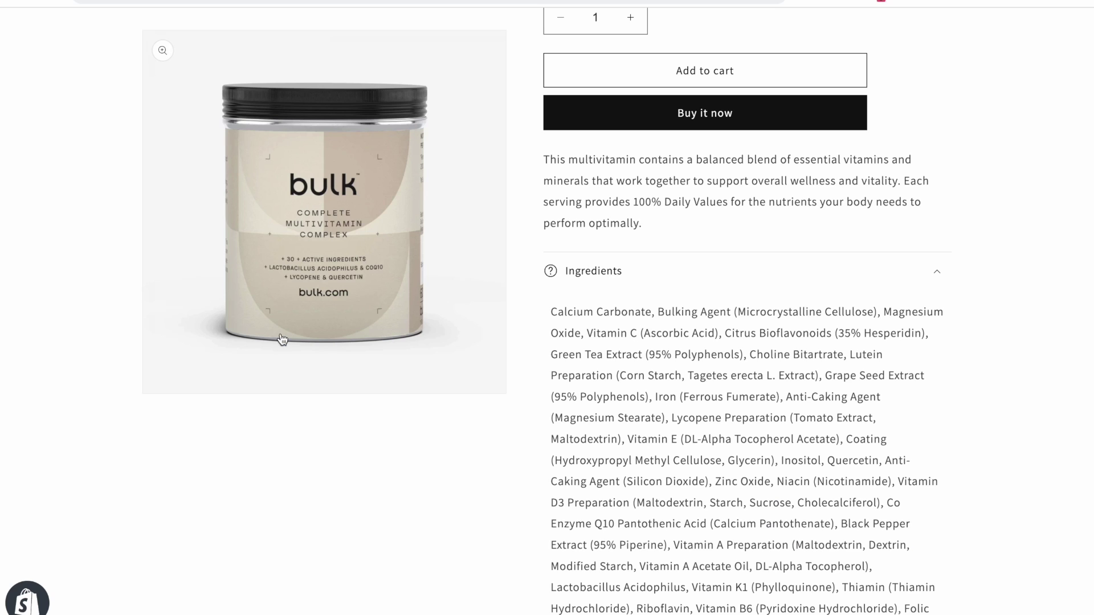
pyautogui.scroll(3, 20, 29)
pyautogui.hotkey('alt', 'Left')
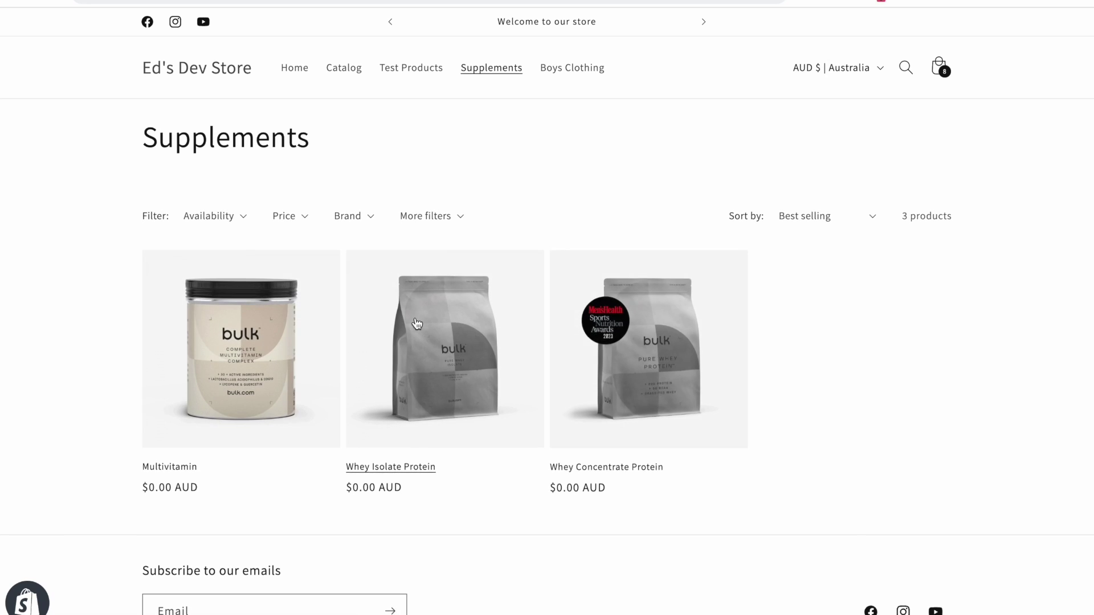
# Recheck Whey Isolate Protein's Ingredients list, then return to the Supplements collection
pyautogui.click(393, 433)
pyautogui.scroll(-3, 280, 359)
pyautogui.click(620, 395)
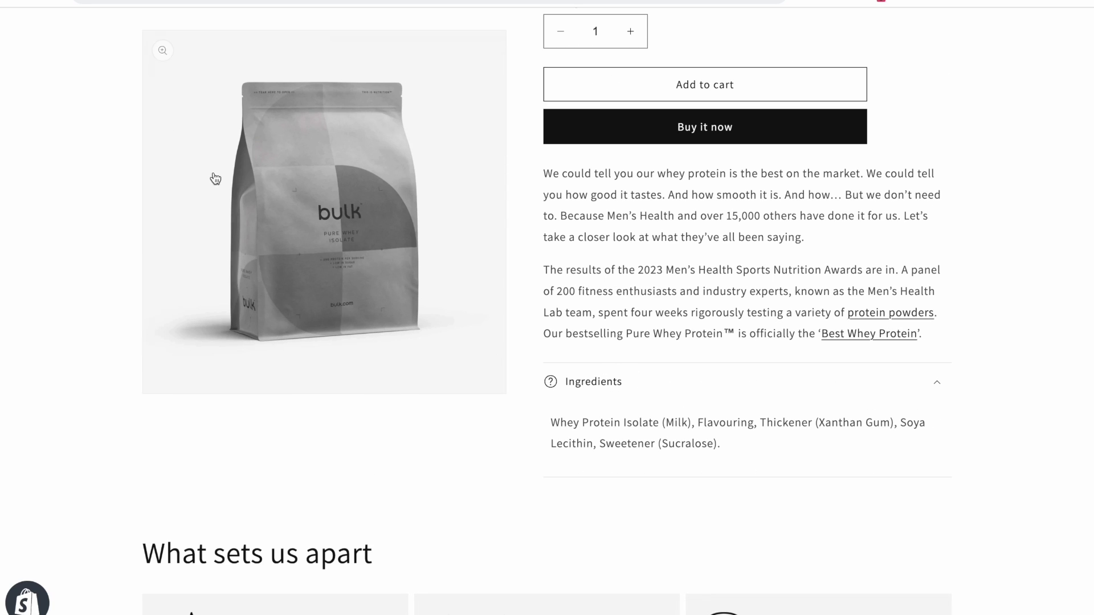
pyautogui.hotkey('alt', 'Left')
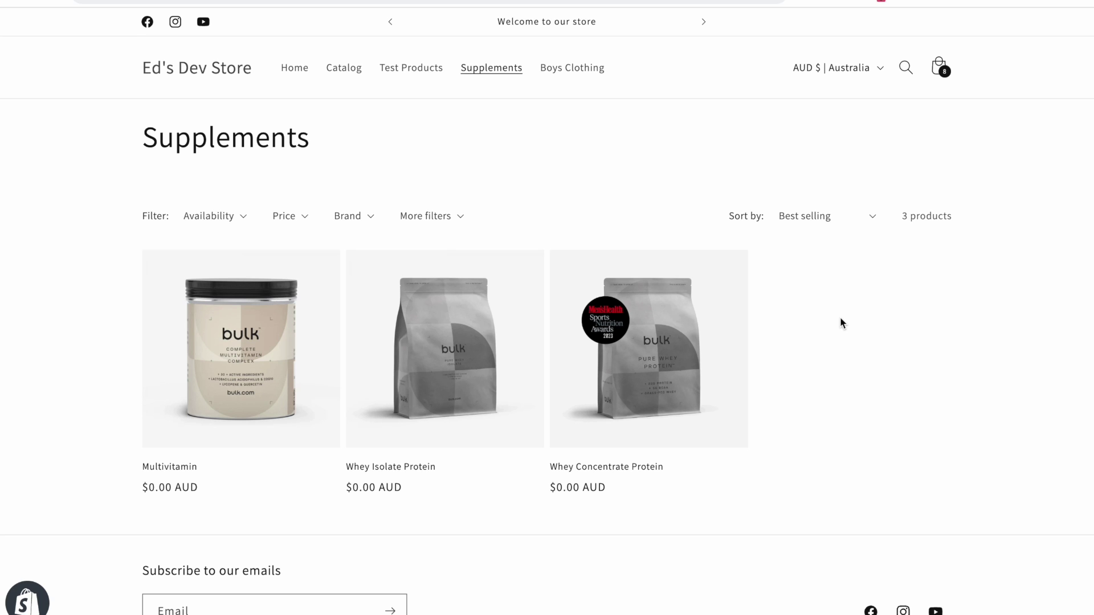
pyautogui.click(433, 373)
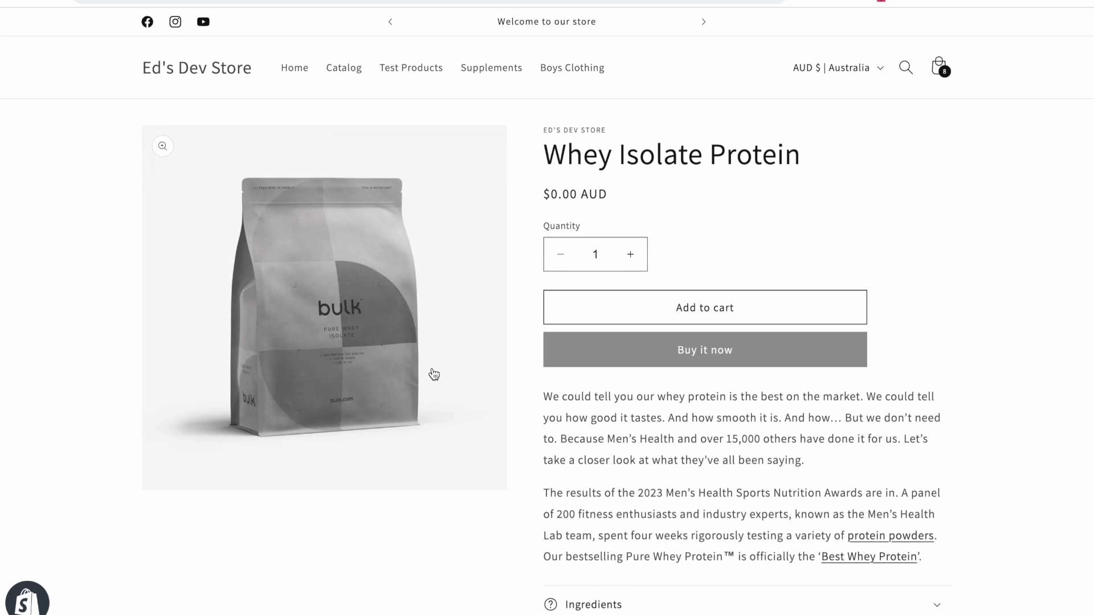
pyautogui.scroll(-6, 432, 373)
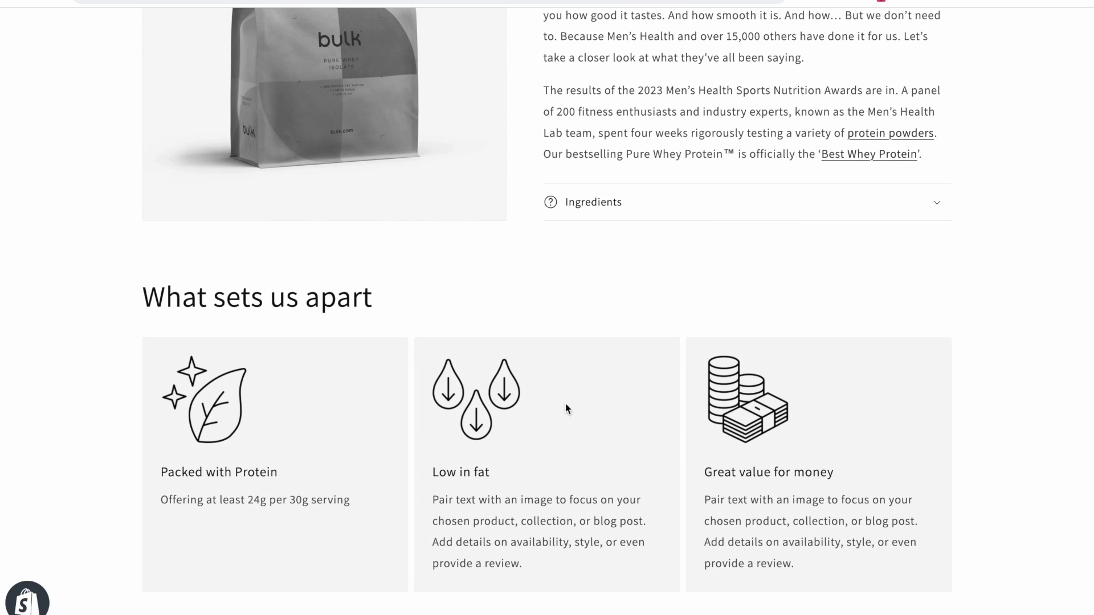
pyautogui.scroll(-2, 565, 377)
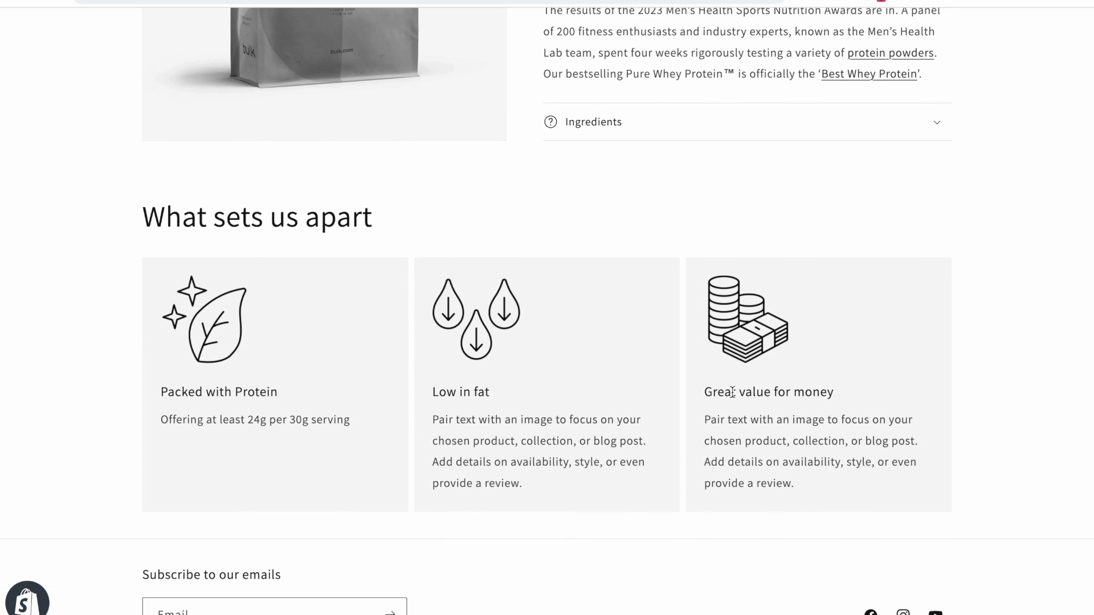
pyautogui.scroll(8, 747, 405)
pyautogui.scroll(-7, 747, 402)
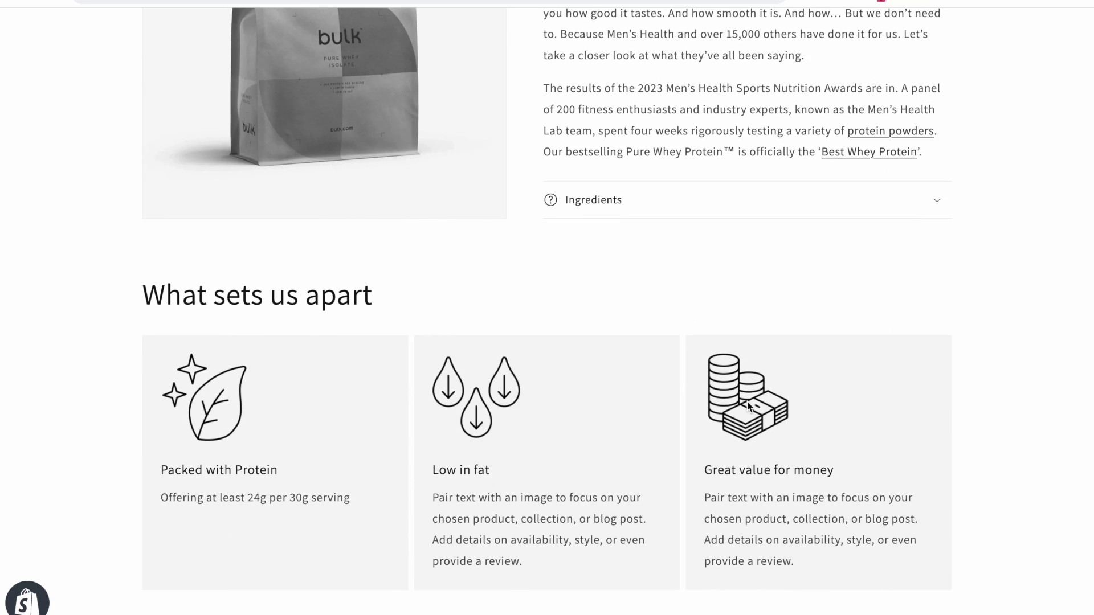
pyautogui.click(24, 3)
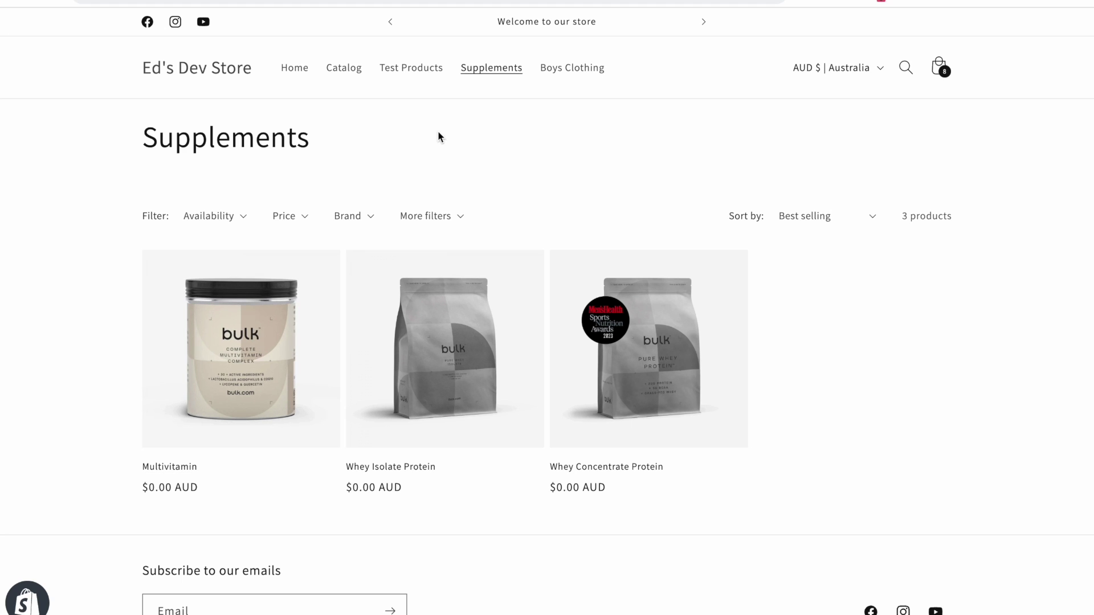
# Open Vital Seamless Leggings from the Test Products collection and expand its Ingredients row
pyautogui.click(419, 71)
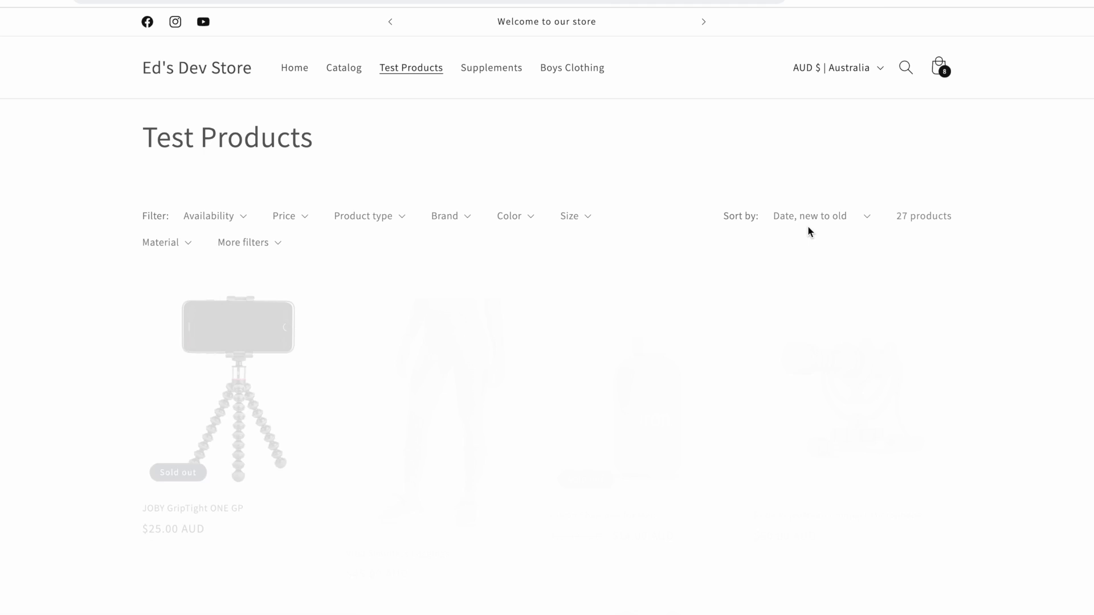
pyautogui.scroll(-1, 130, 329)
pyautogui.scroll(-1, 130, 330)
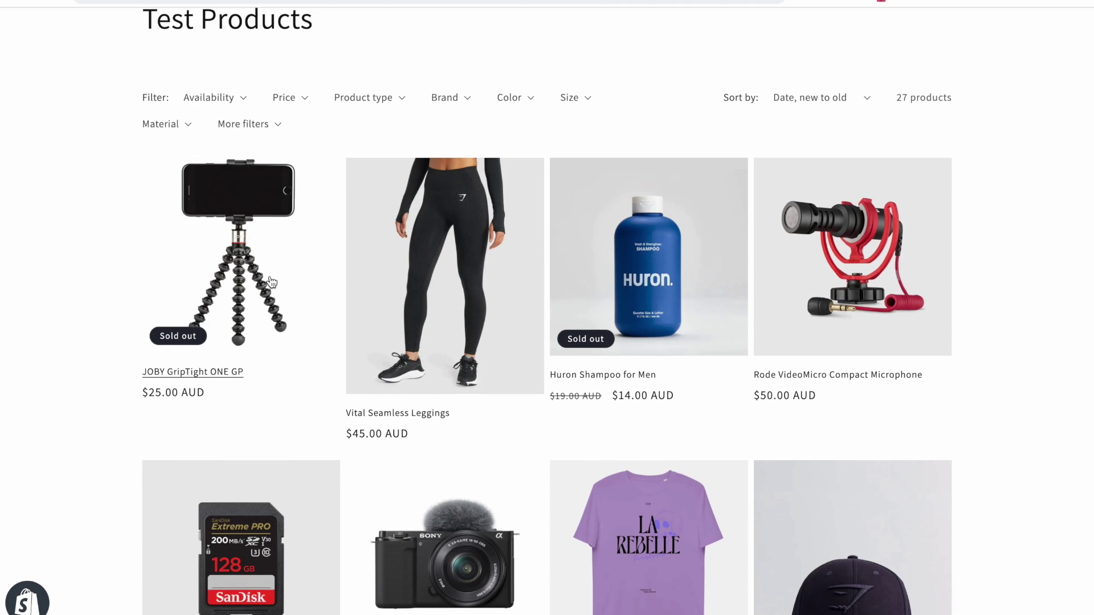
pyautogui.click(463, 292)
pyautogui.scroll(-4, 944, 390)
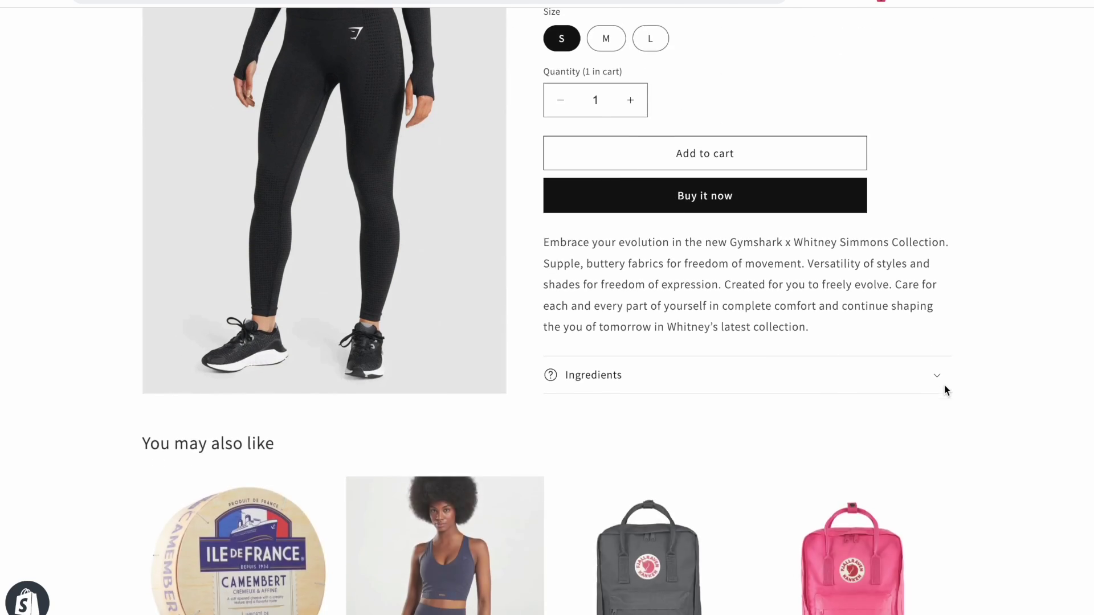
pyautogui.scroll(1, 652, 462)
pyautogui.click(653, 468)
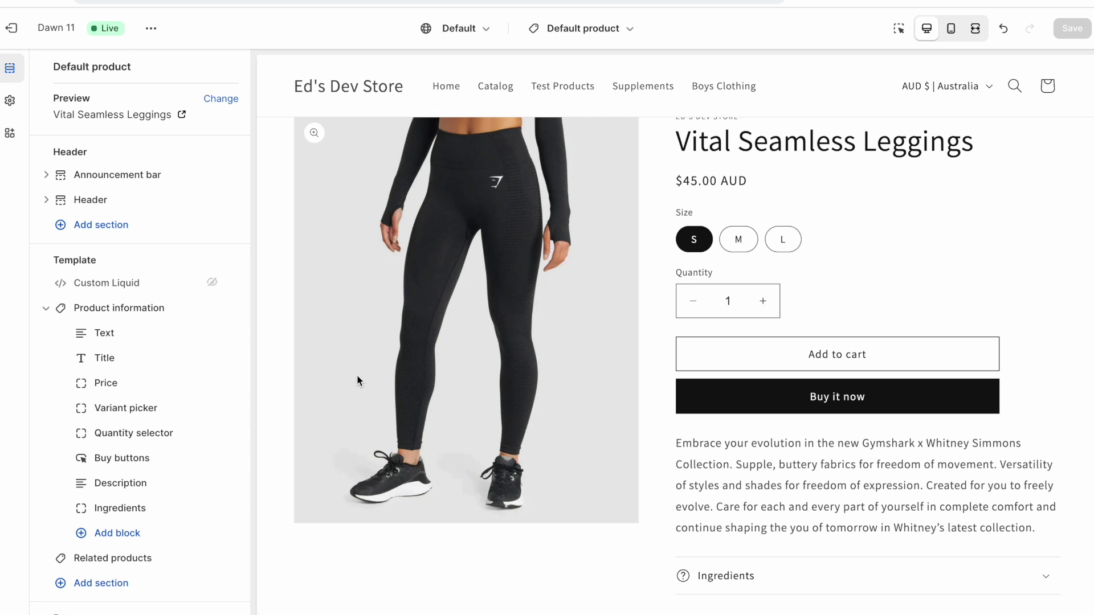
# Hide and re-show the Ingredients block, then open its Collapsible row settings
pyautogui.click(212, 509)
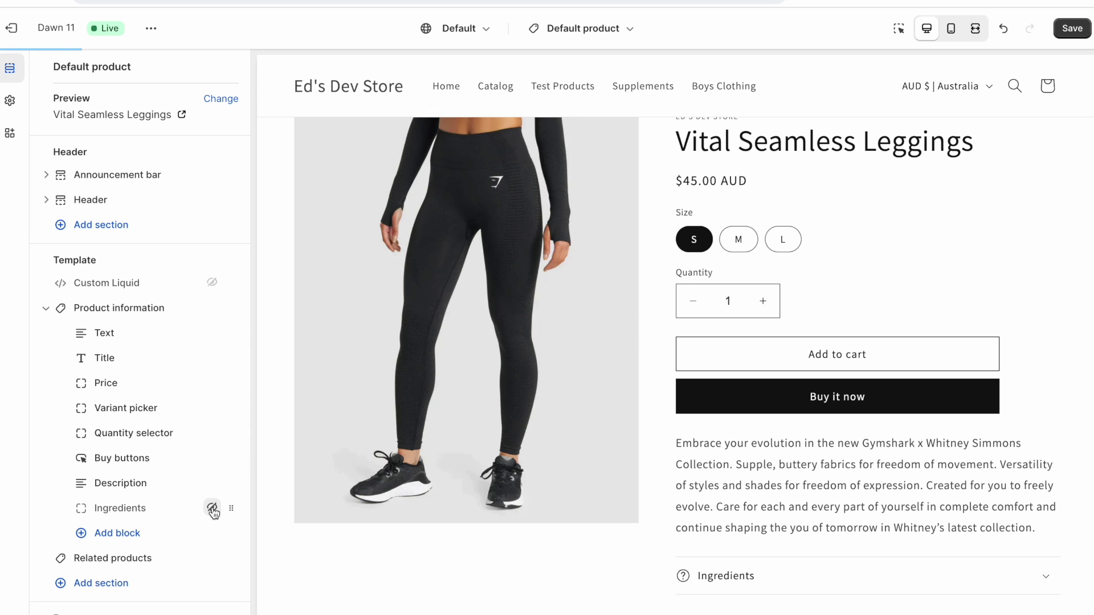
pyautogui.click(135, 507)
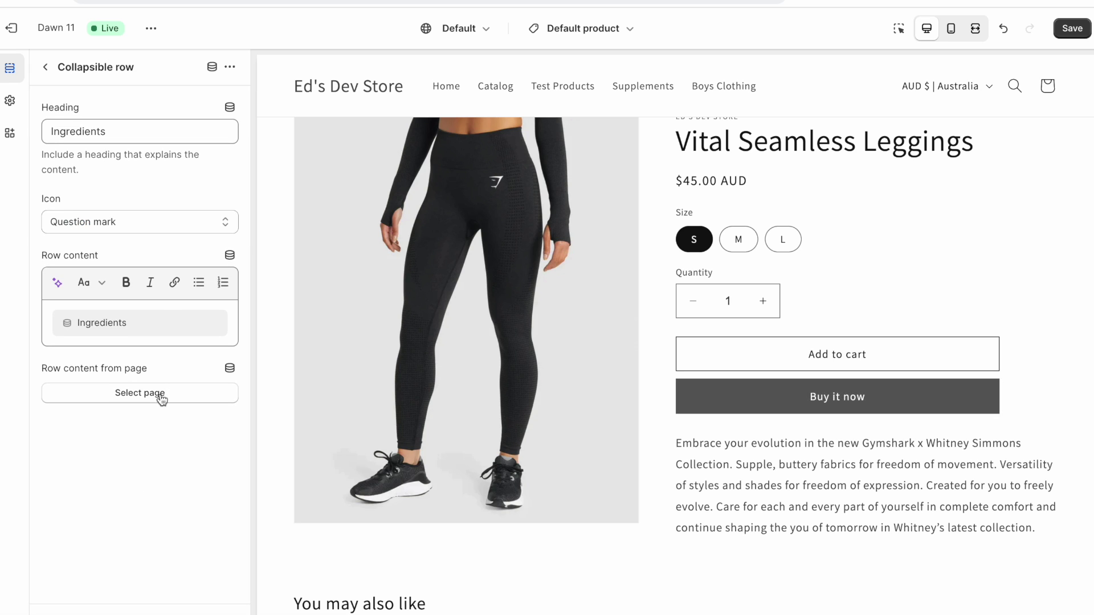
pyautogui.click(46, 69)
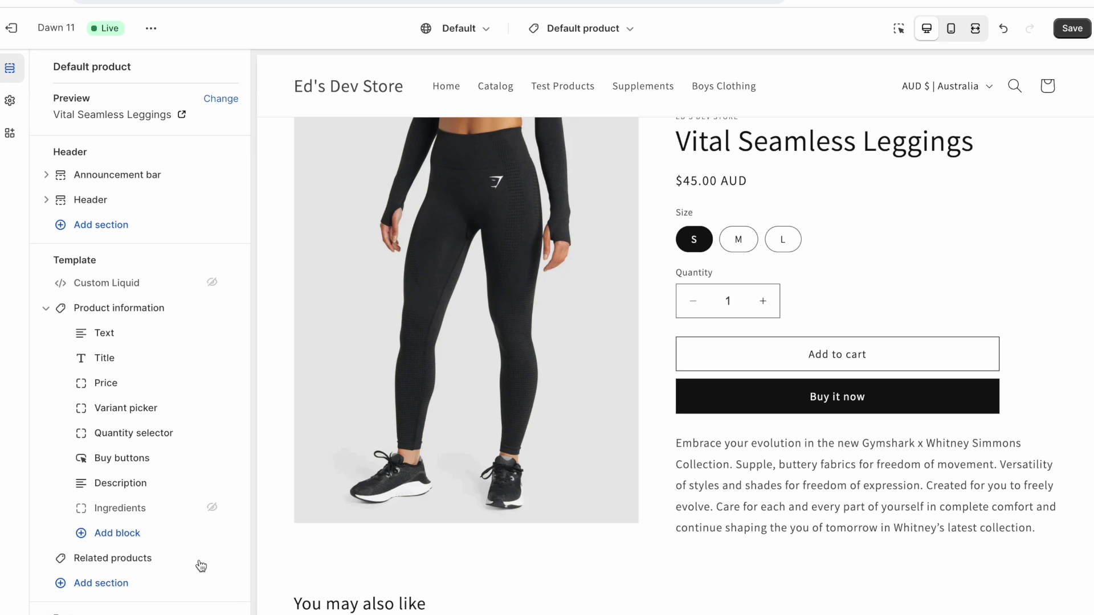
pyautogui.click(212, 507)
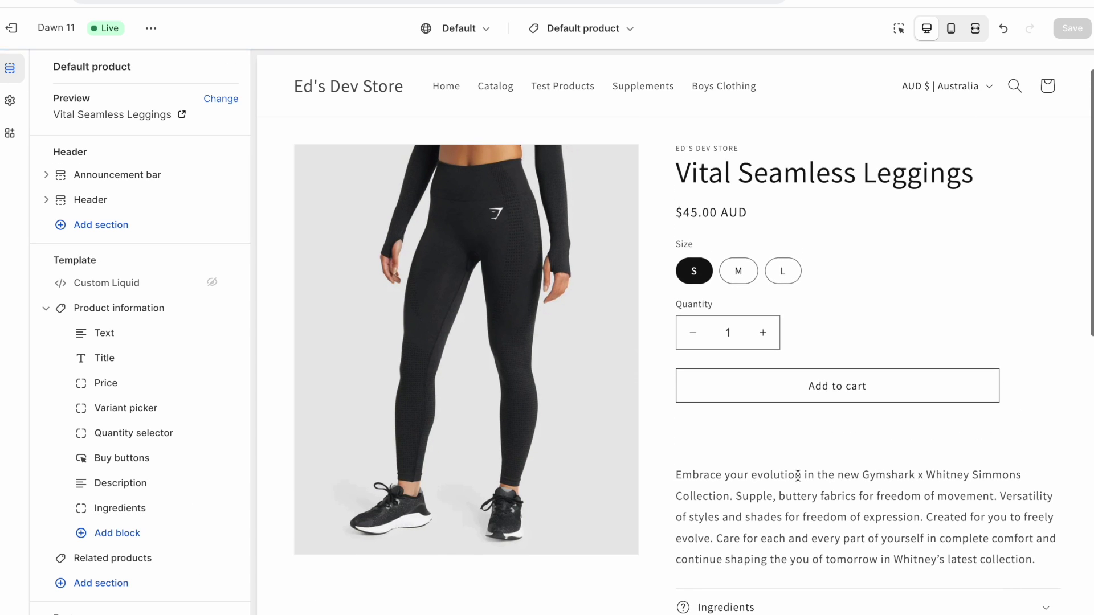
pyautogui.click(126, 510)
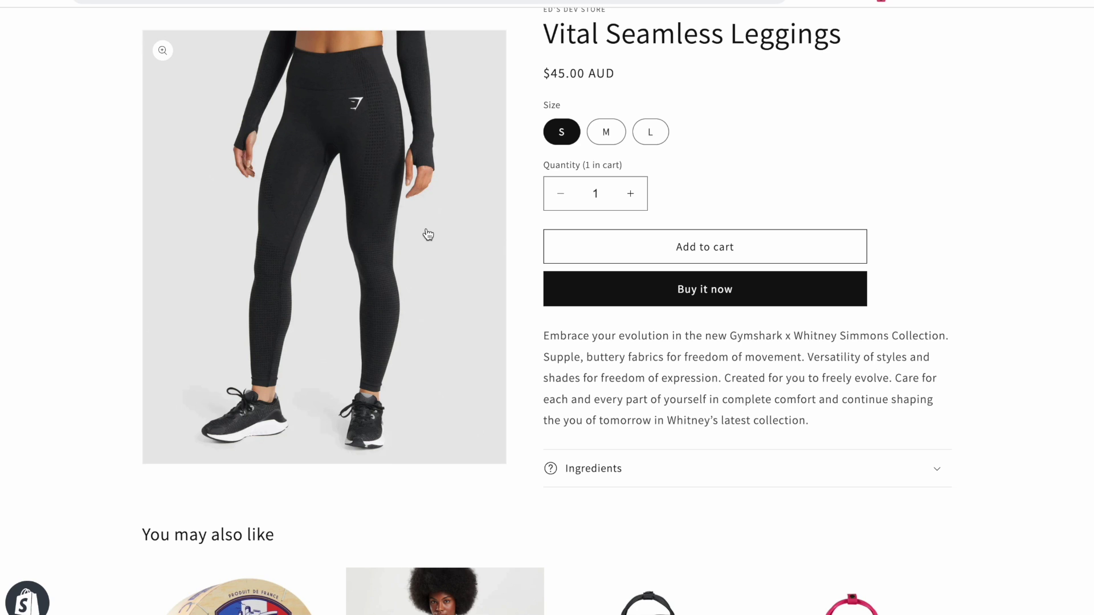
# Open Vital Seamless Leggings from Test Products and confirm its Ingredients row is empty
pyautogui.scroll(3, 515, 98)
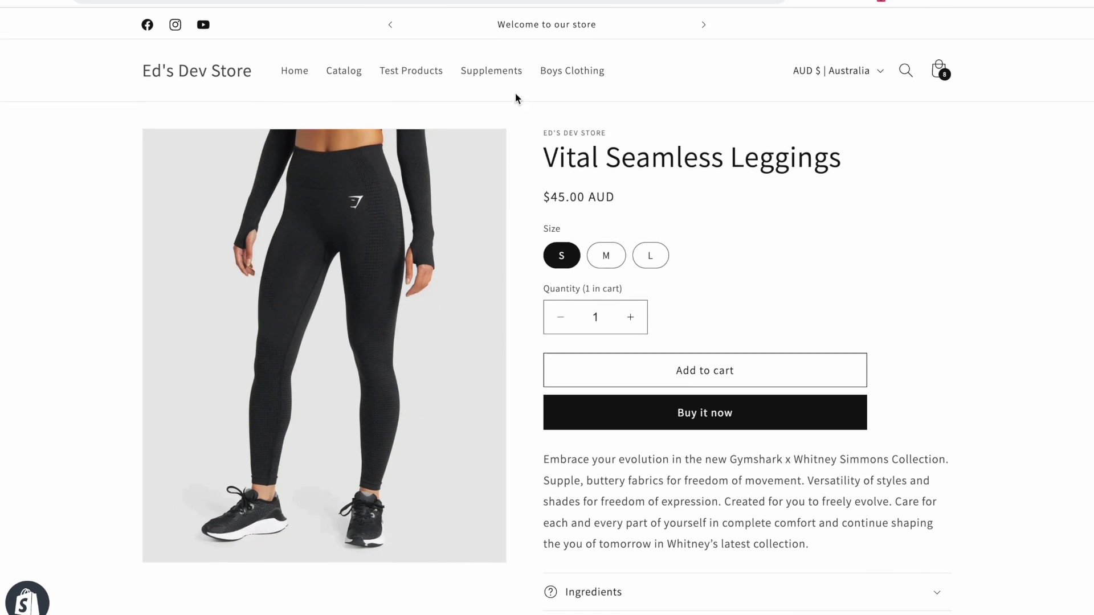
pyautogui.click(496, 71)
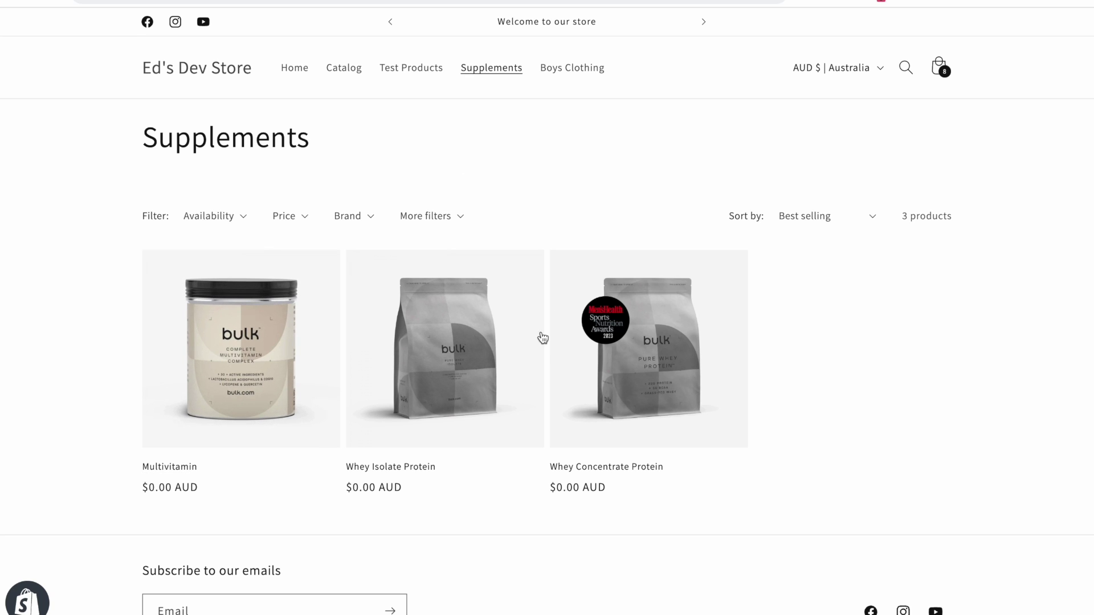
pyautogui.click(399, 67)
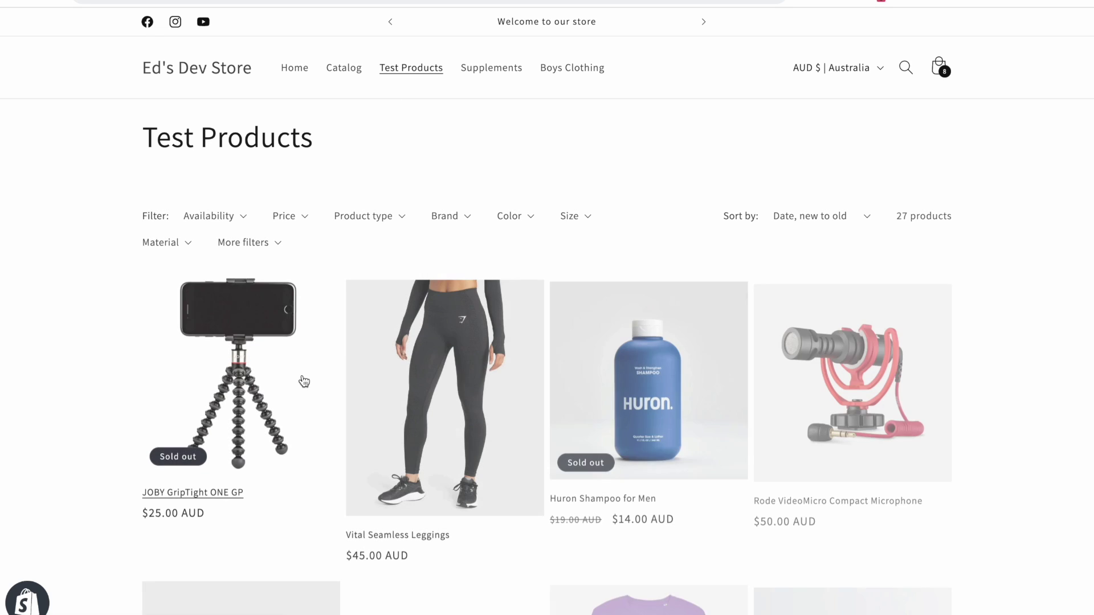
pyautogui.scroll(-3, 304, 381)
pyautogui.click(442, 216)
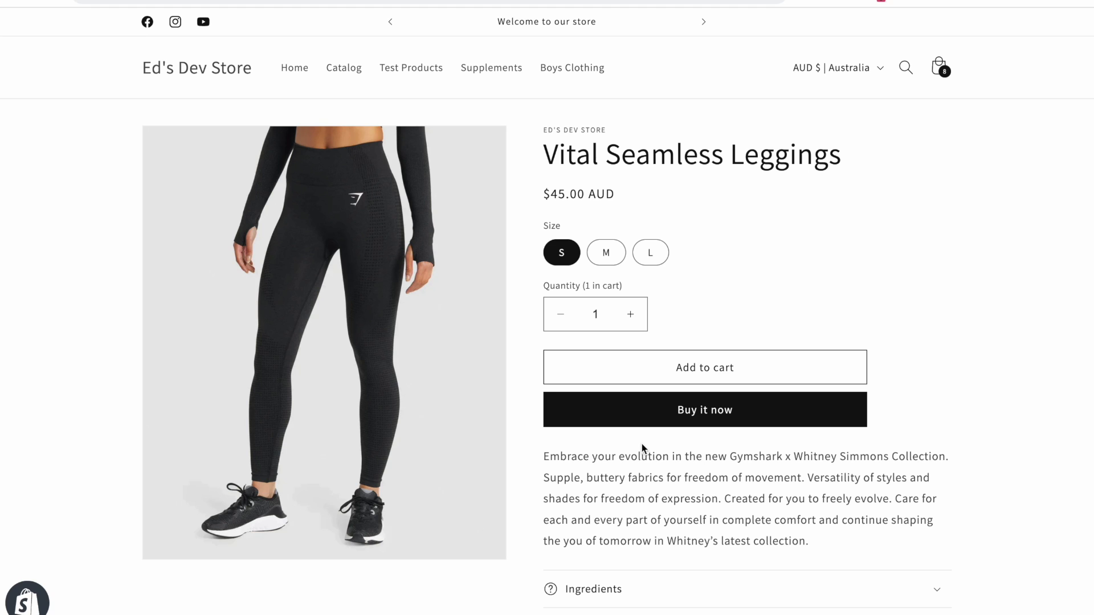
pyautogui.scroll(-2, 642, 448)
pyautogui.click(596, 474)
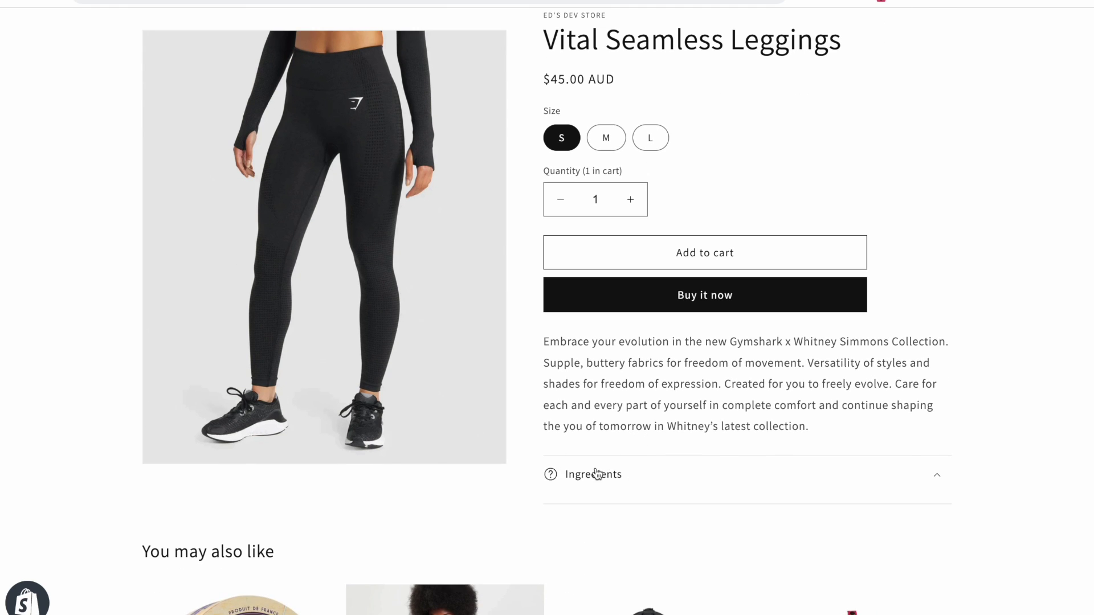
pyautogui.scroll(-1, 625, 451)
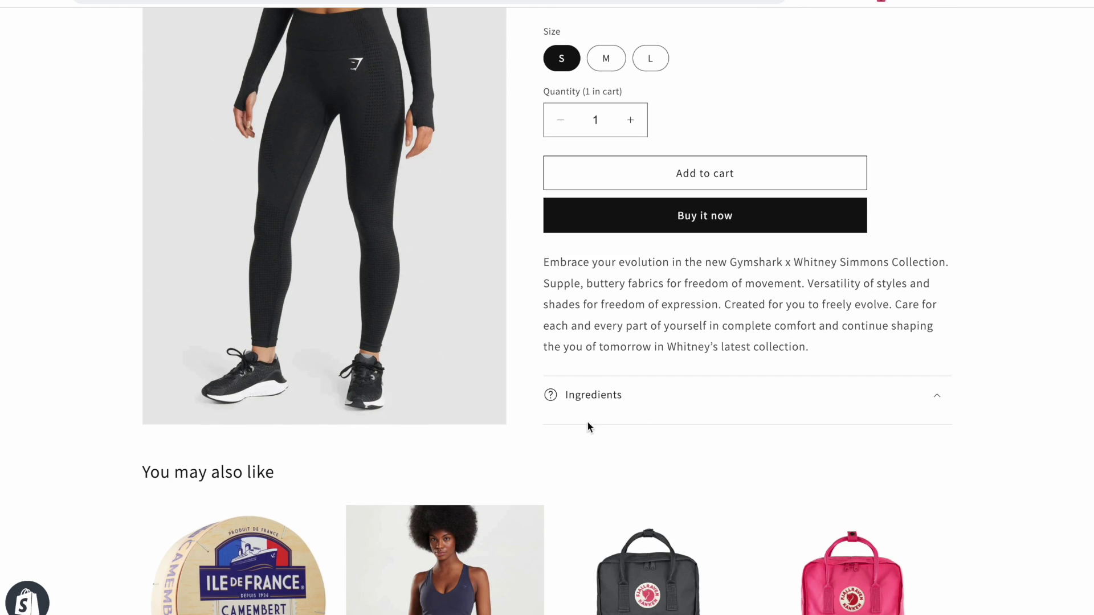
pyautogui.click(659, 408)
pyautogui.scroll(1, 659, 408)
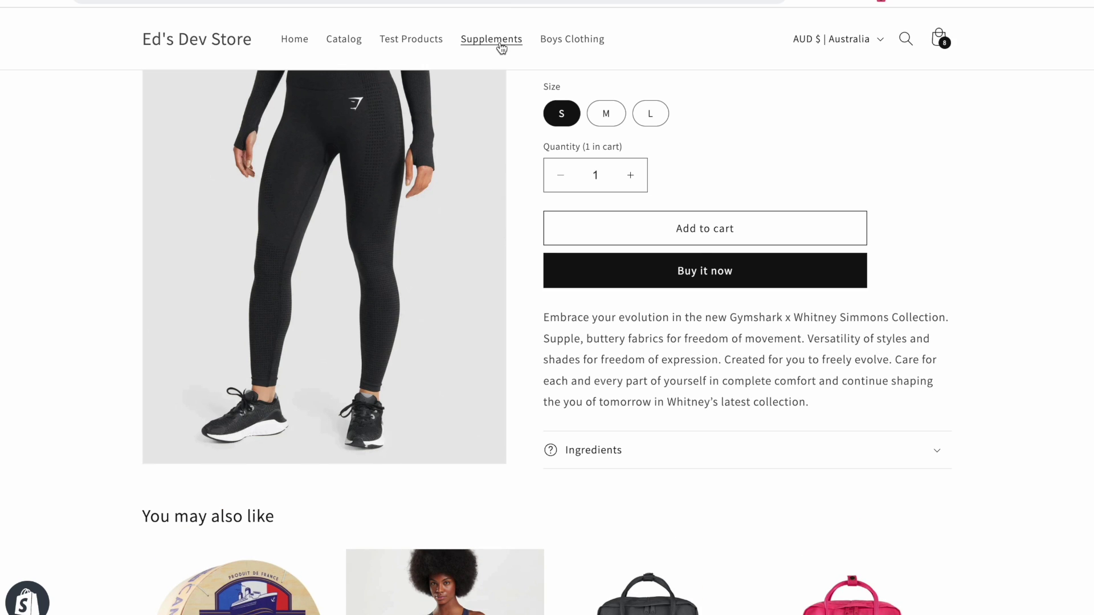
pyautogui.scroll(-1, 621, 174)
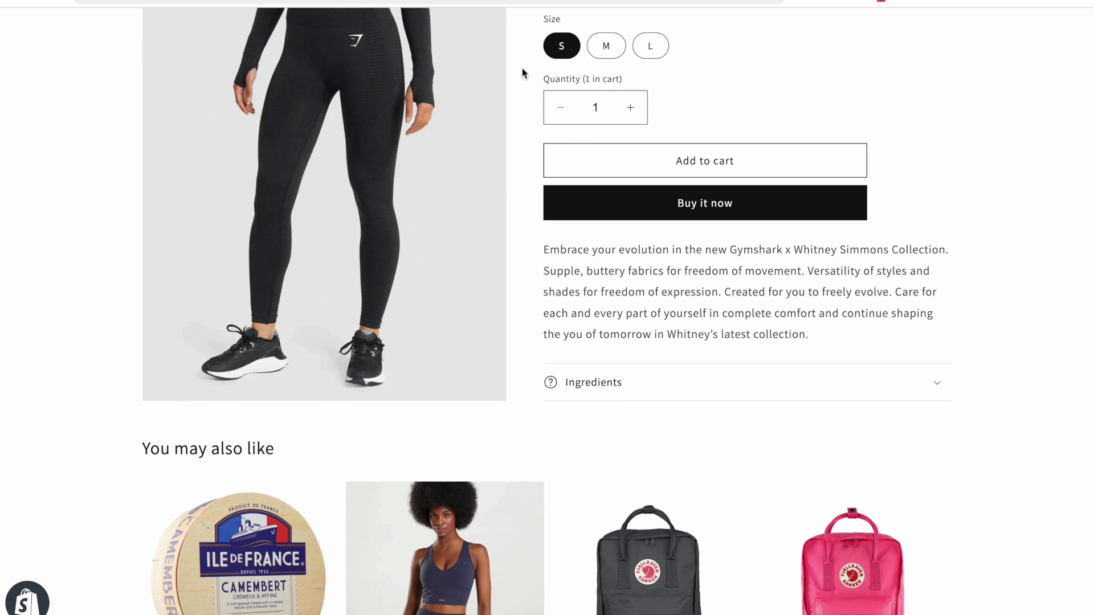
pyautogui.scroll(1, 522, 67)
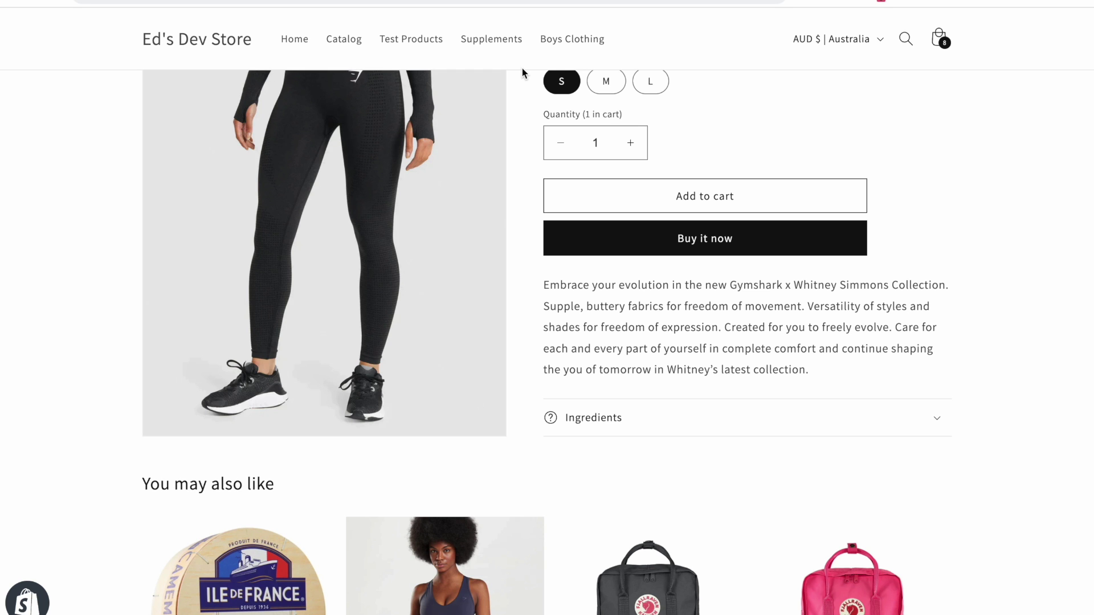
pyautogui.scroll(-2, 568, 286)
pyautogui.scroll(5, 515, 189)
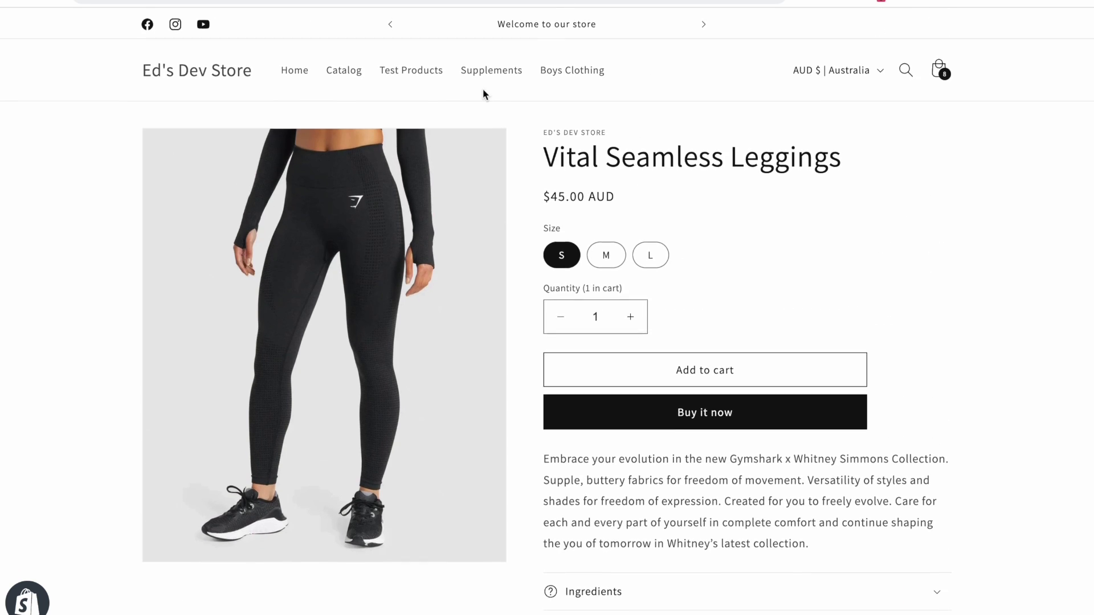
# Open the Multivitamin from Supplements and expand its Ingredients row to see the listed ingredients
pyautogui.click(485, 84)
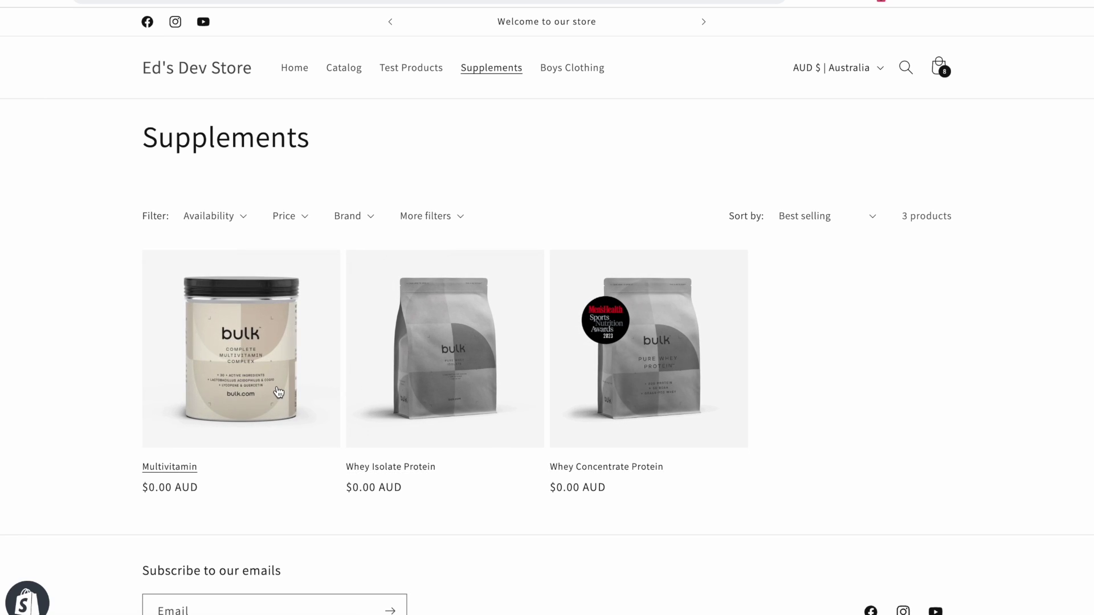
pyautogui.click(279, 392)
pyautogui.click(593, 515)
pyautogui.scroll(-7, 592, 564)
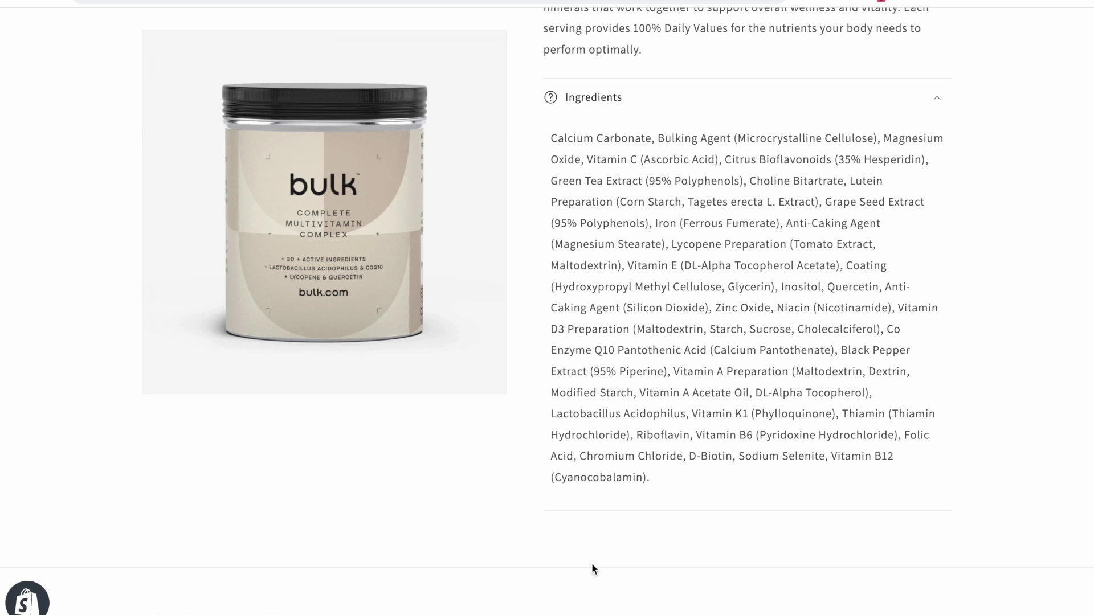
pyautogui.scroll(-4, 592, 564)
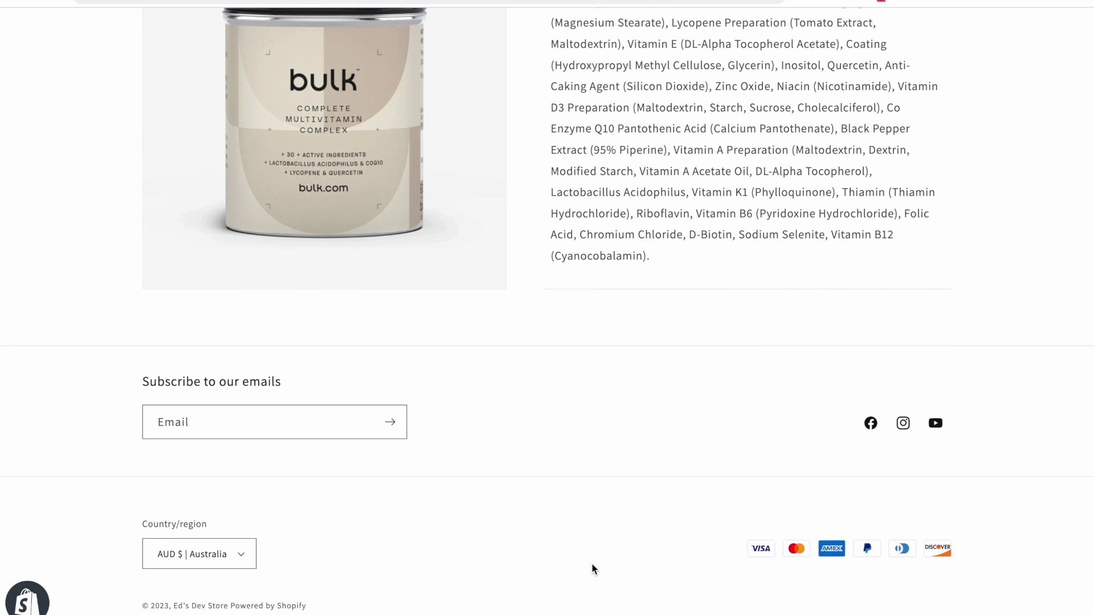
pyautogui.scroll(8, 712, 385)
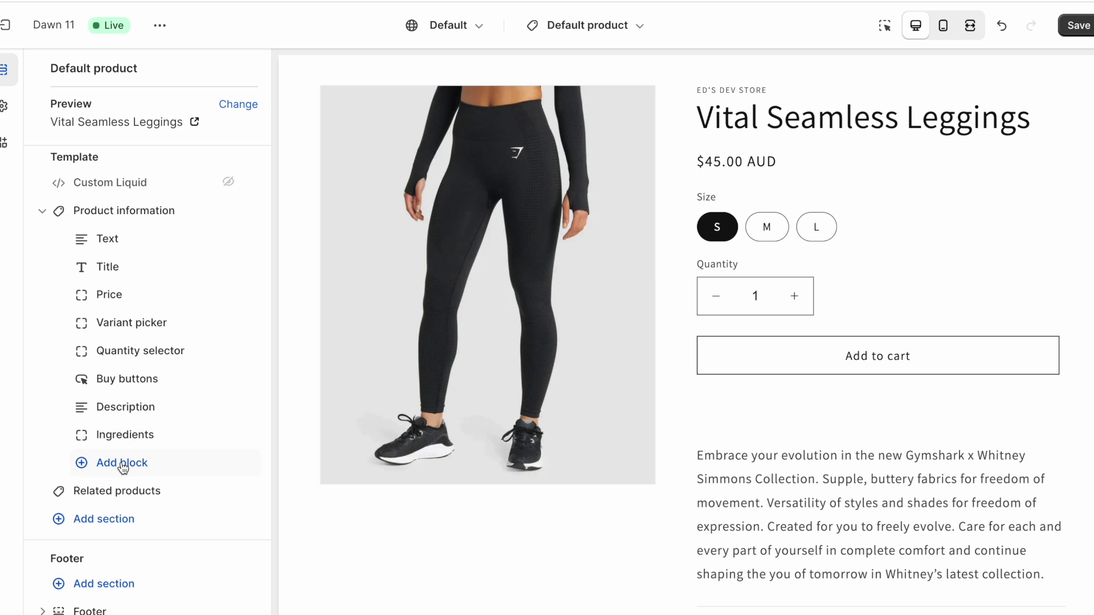
# Add a Custom Liquid block below the Ingredients row and open its settings
pyautogui.click(128, 465)
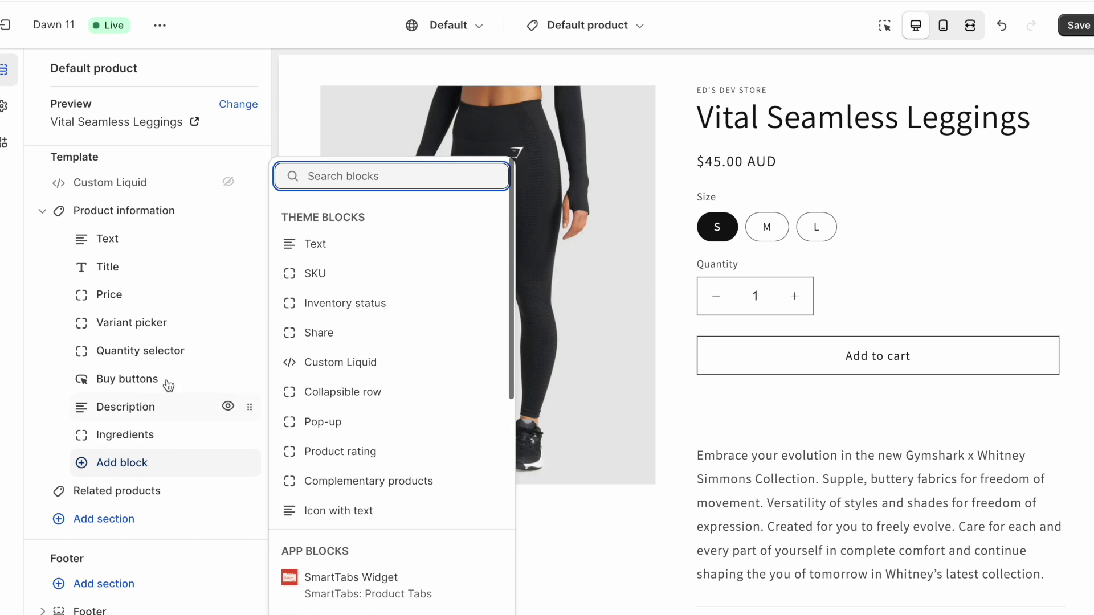
pyautogui.click(350, 365)
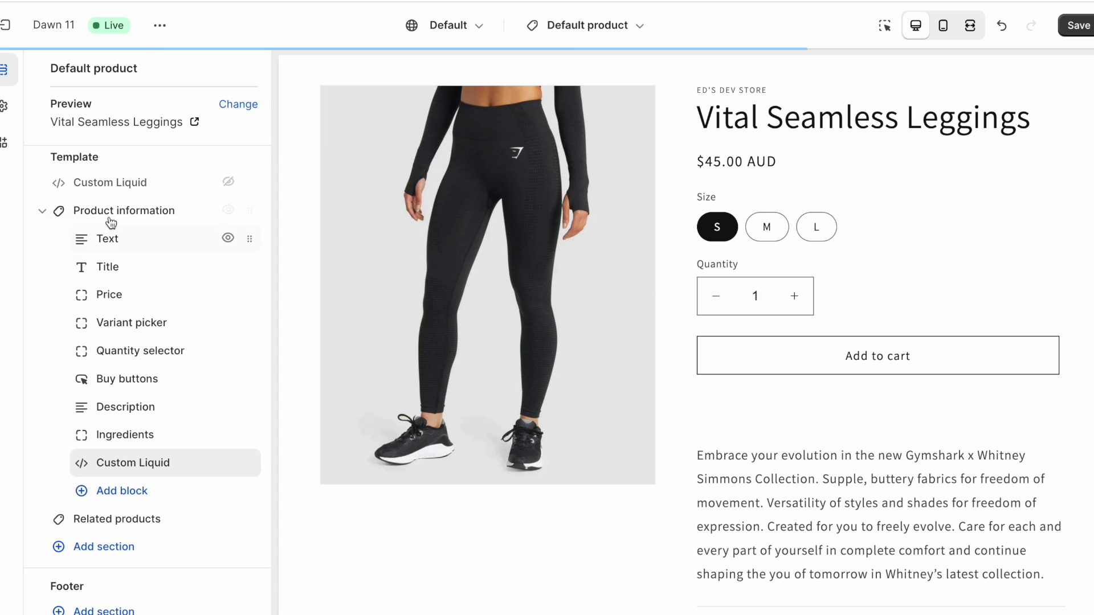
pyautogui.click(135, 461)
# Enter {{ product.metafields.custom.ingredients }} in the block's Liquid code box
pyautogui.click(152, 174)
pyautogui.write('{{}}')
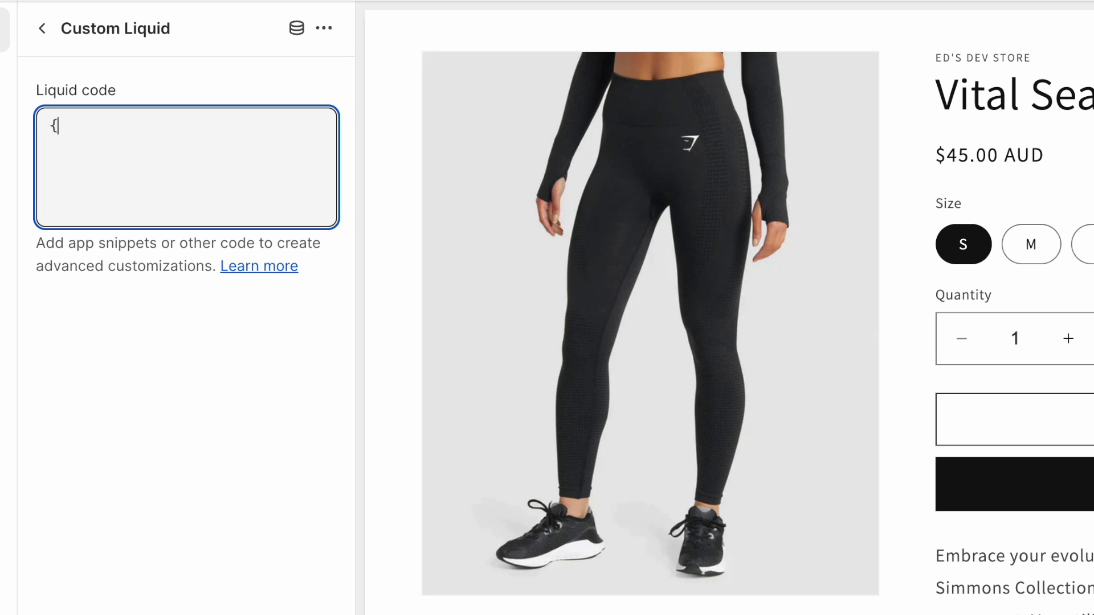
pyautogui.press('Left')
pyautogui.press('Left')
pyautogui.write('product.metafields.custom')
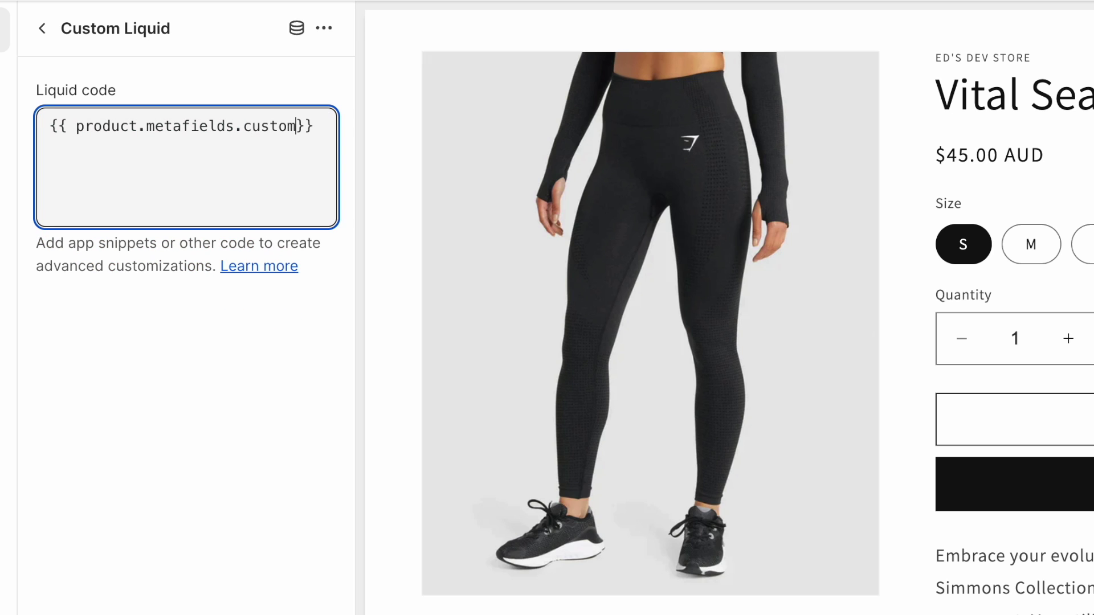
pyautogui.write('.ingred')
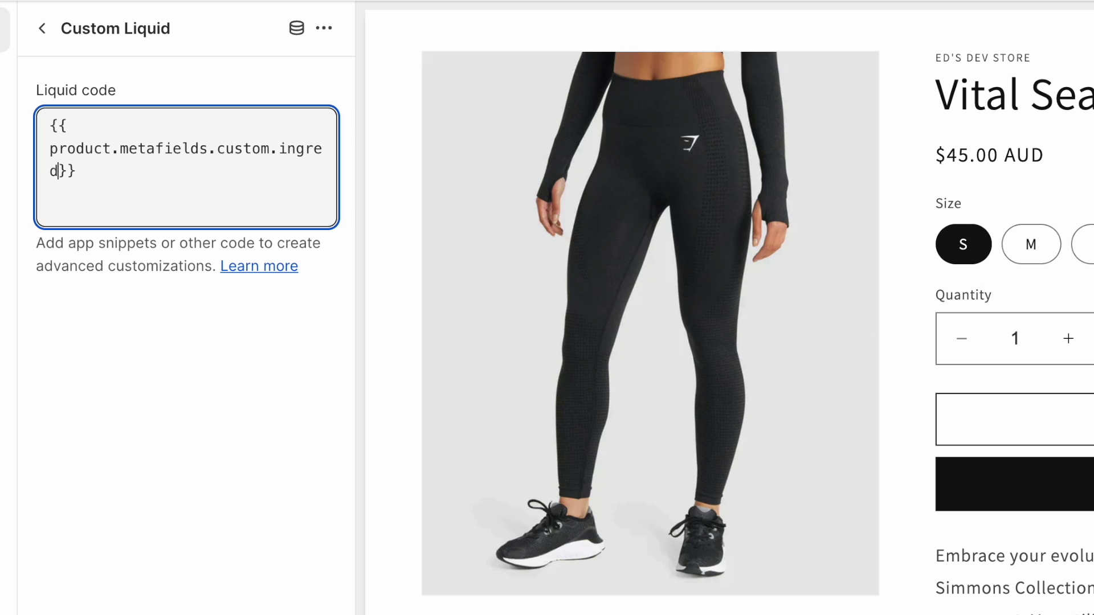
pyautogui.write('ients')
pyautogui.scroll(-4, 842, 403)
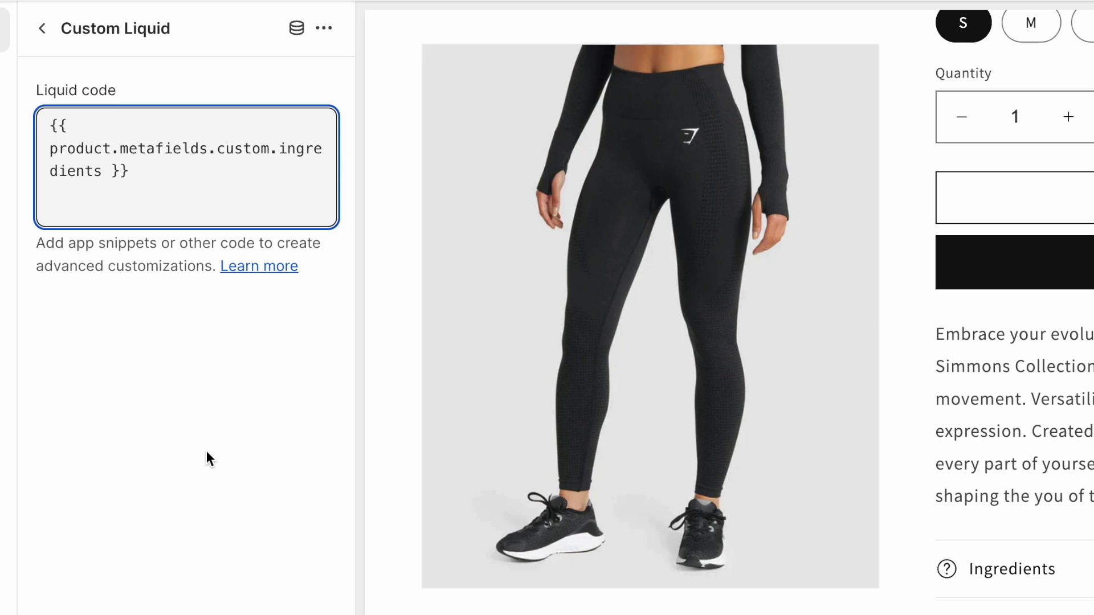
# Add {% if product.metafields.custom.ingredients %} on a new line above the output tag
pyautogui.click(109, 124)
pyautogui.press('Home')
pyautogui.press('Return')
pyautogui.press('Up')
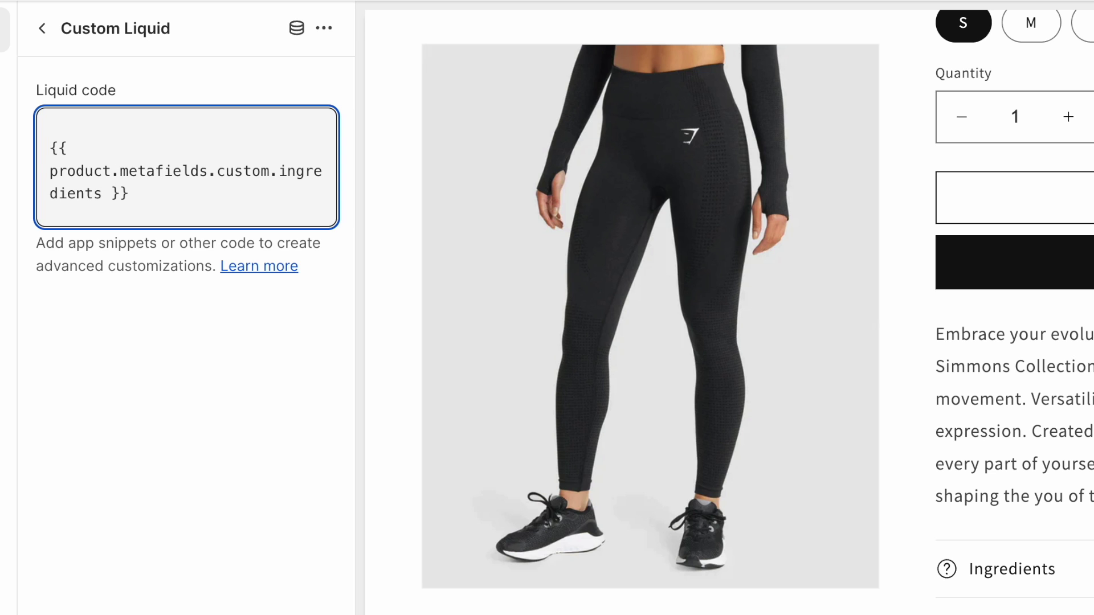
pyautogui.write('{% ')
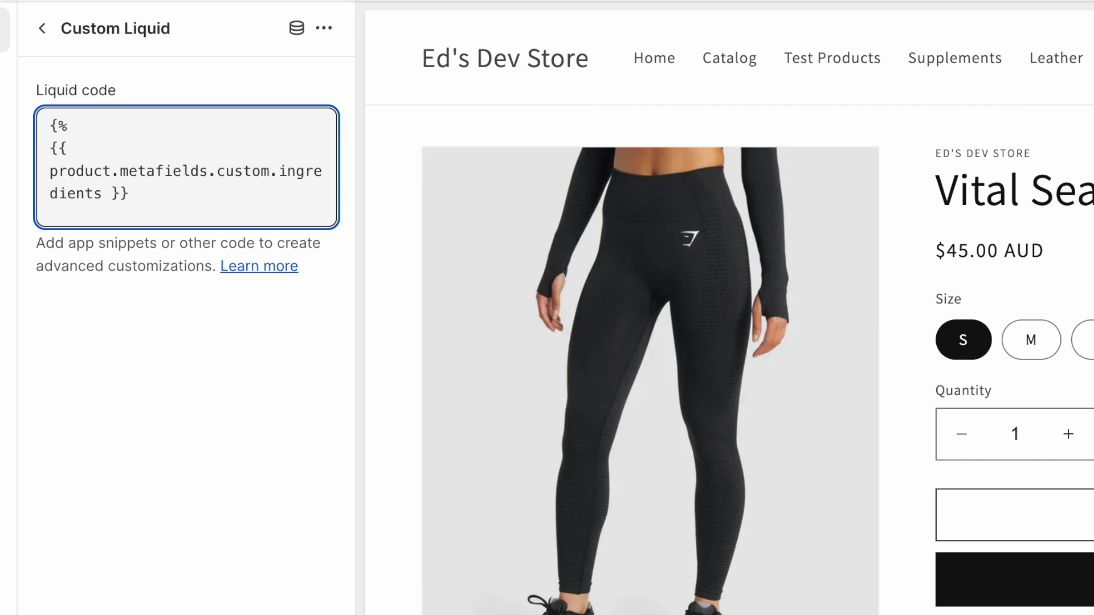
pyautogui.write('if')
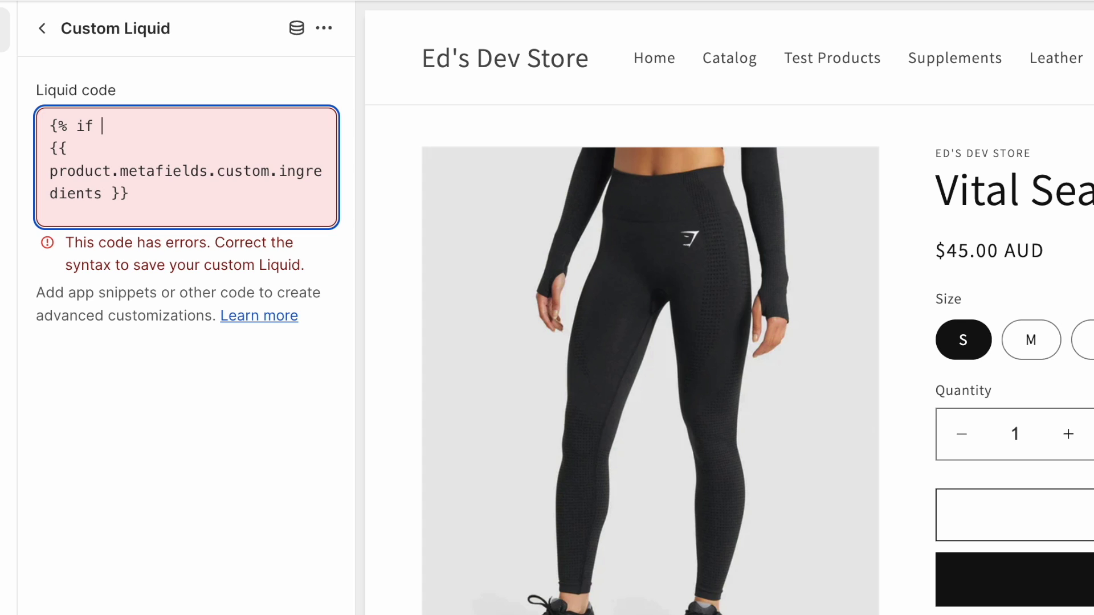
pyautogui.moveTo(103, 171); pyautogui.dragTo(49, 171)
pyautogui.hotkey('ctrl', 'c')
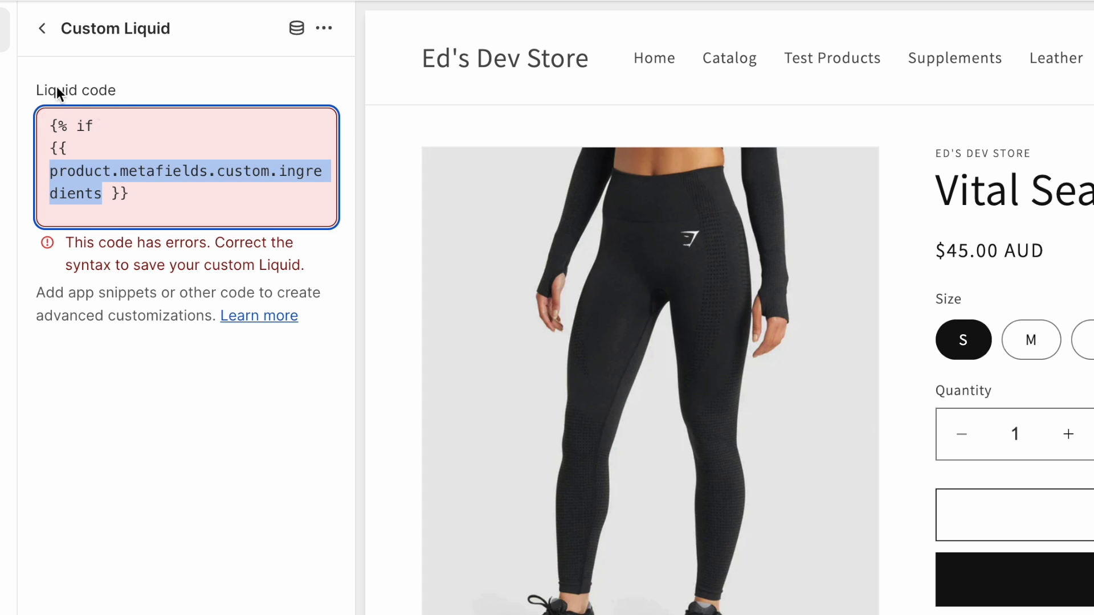
pyautogui.click(121, 121)
pyautogui.hotkey('ctrl', 'v')
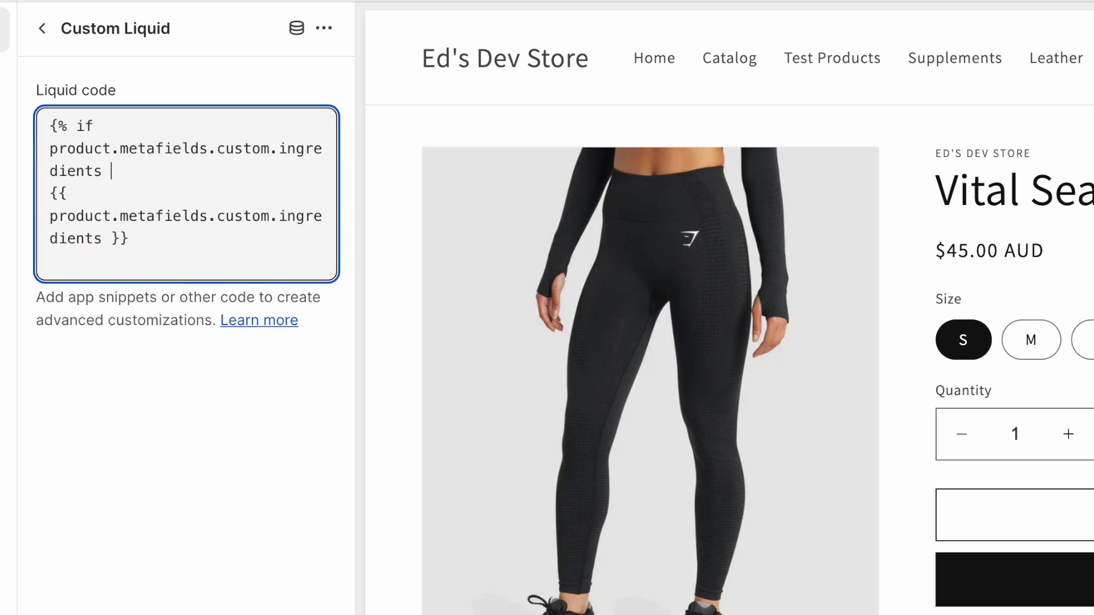
pyautogui.write('%')
pyautogui.write('}')
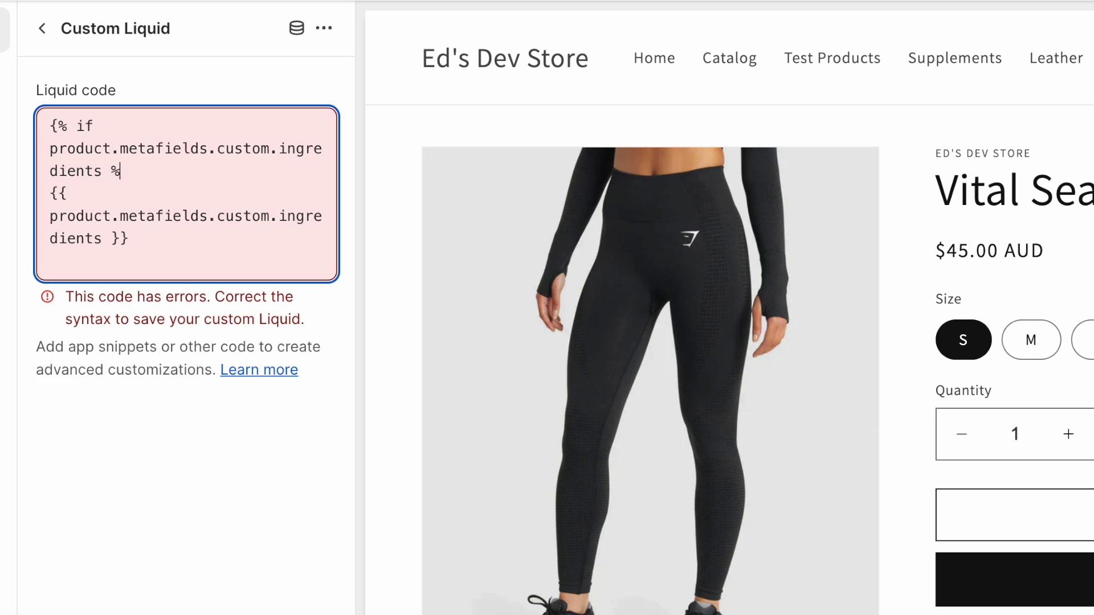
# Close the condition with {% endif %} below the output and add a blank line after the if tag
pyautogui.click(76, 193)
pyautogui.press('Return')
pyautogui.press('Return')
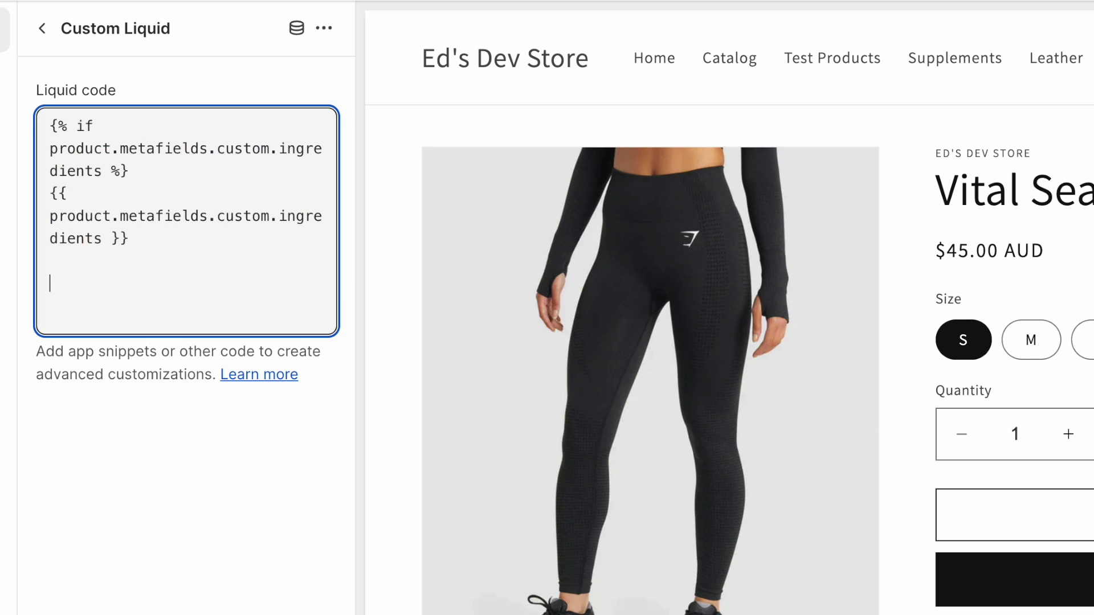
pyautogui.write('{% endif %')
pyautogui.click(154, 188)
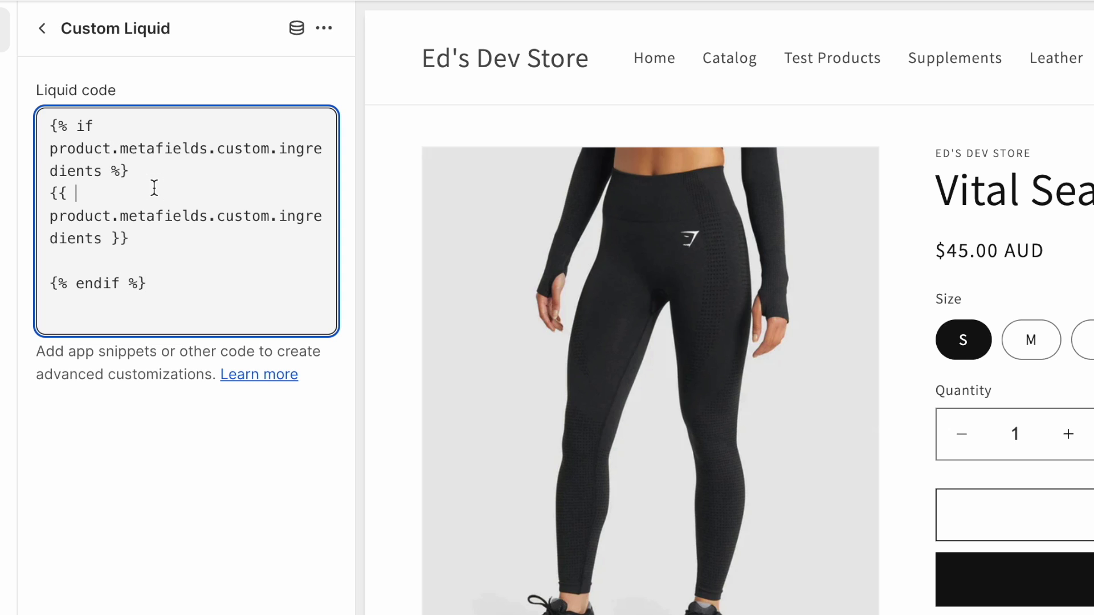
pyautogui.press('Home')
pyautogui.press('Return')
pyautogui.click(128, 171)
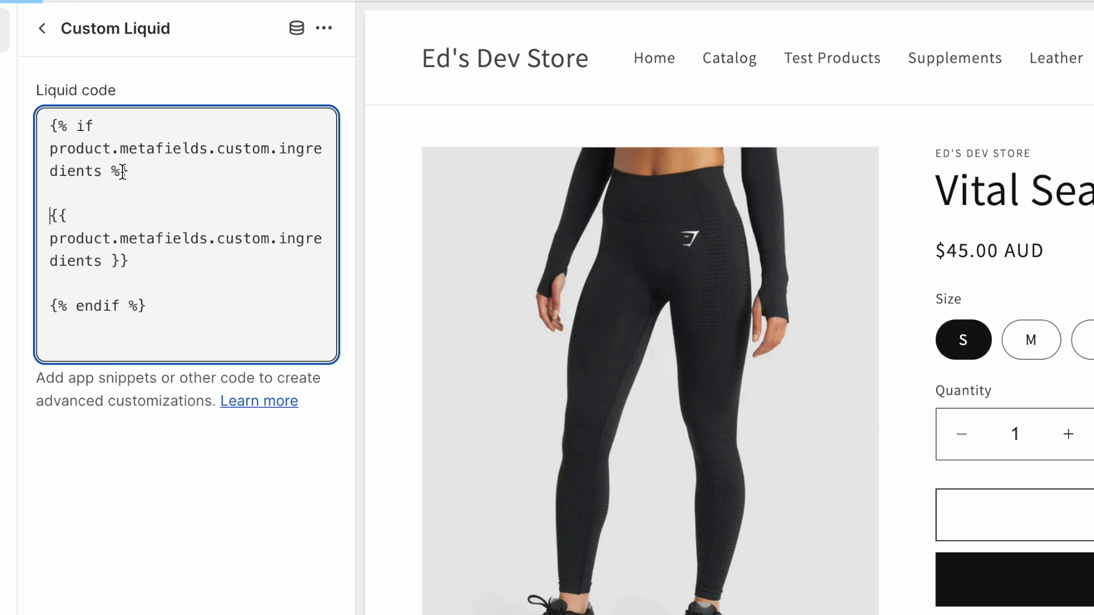
pyautogui.moveTo(48, 208); pyautogui.dragTo(183, 259)
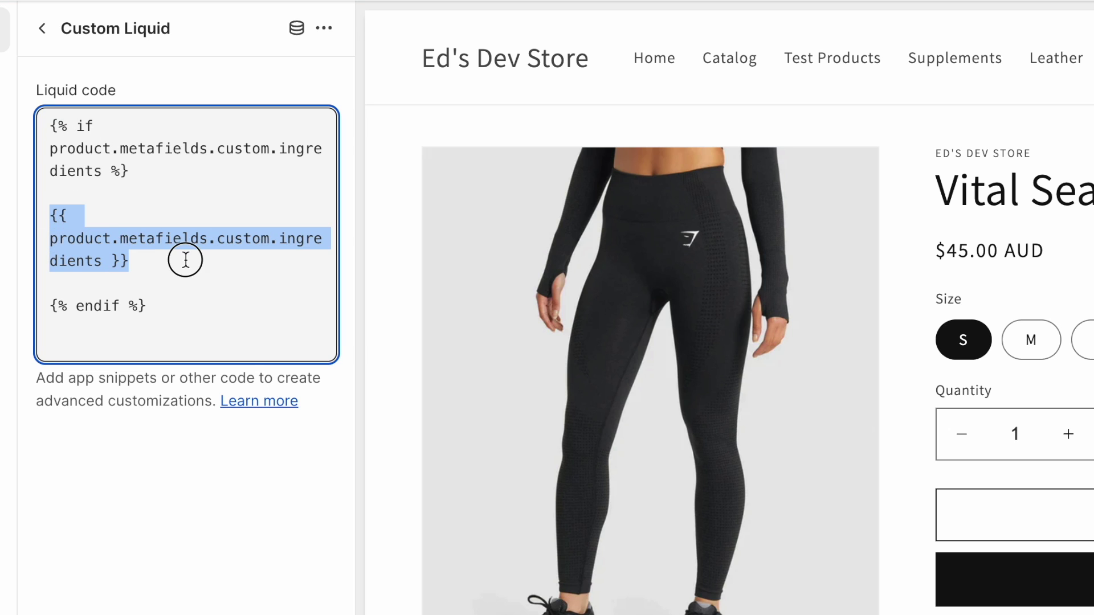
pyautogui.click(152, 302)
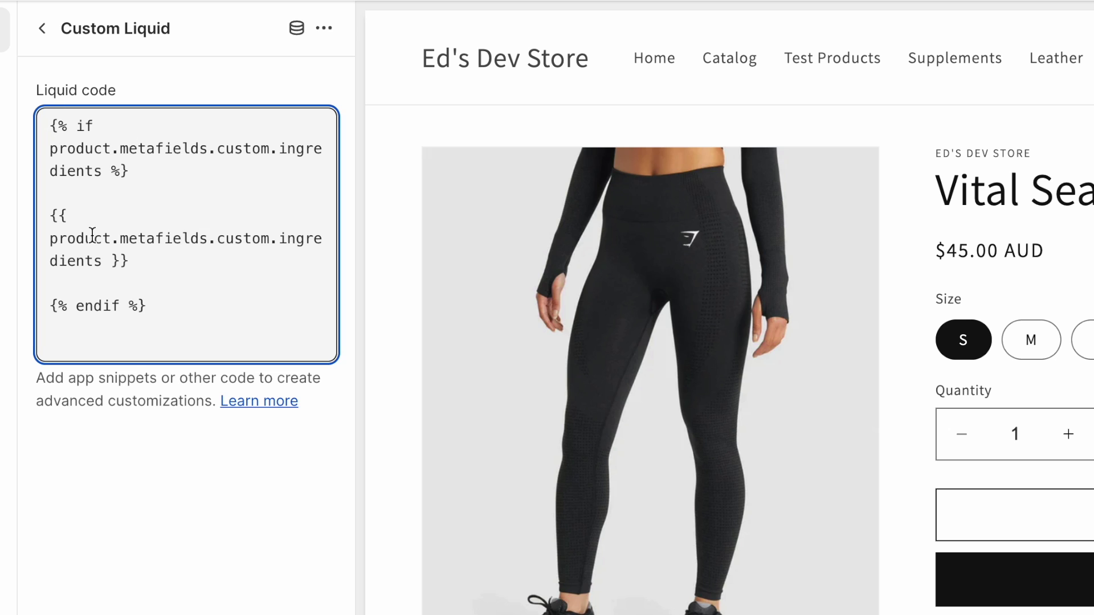
pyautogui.click(206, 260)
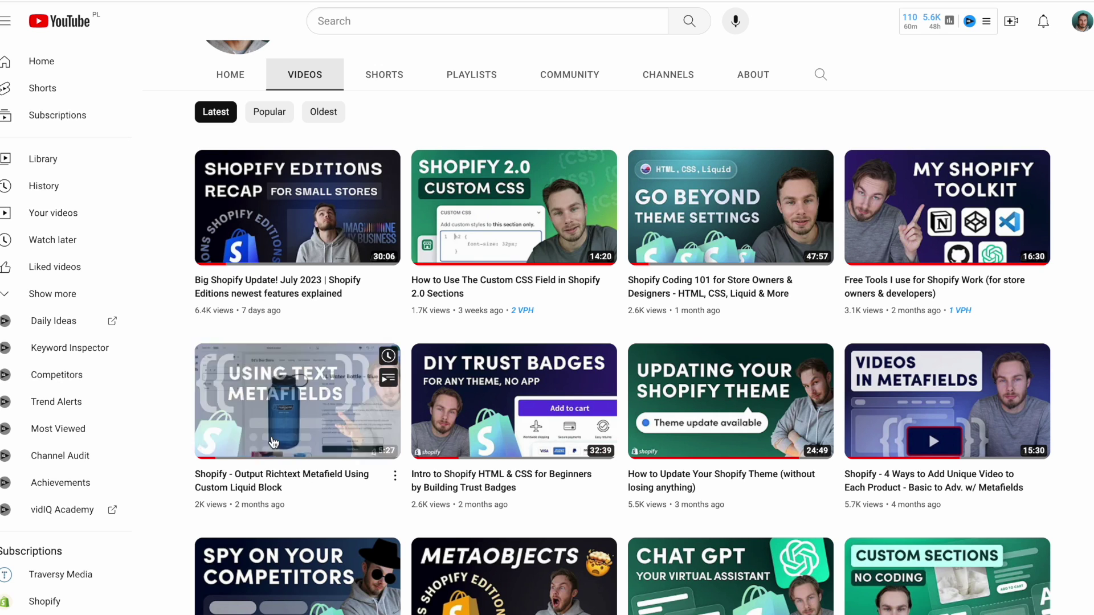
pyautogui.moveTo(920, 457)
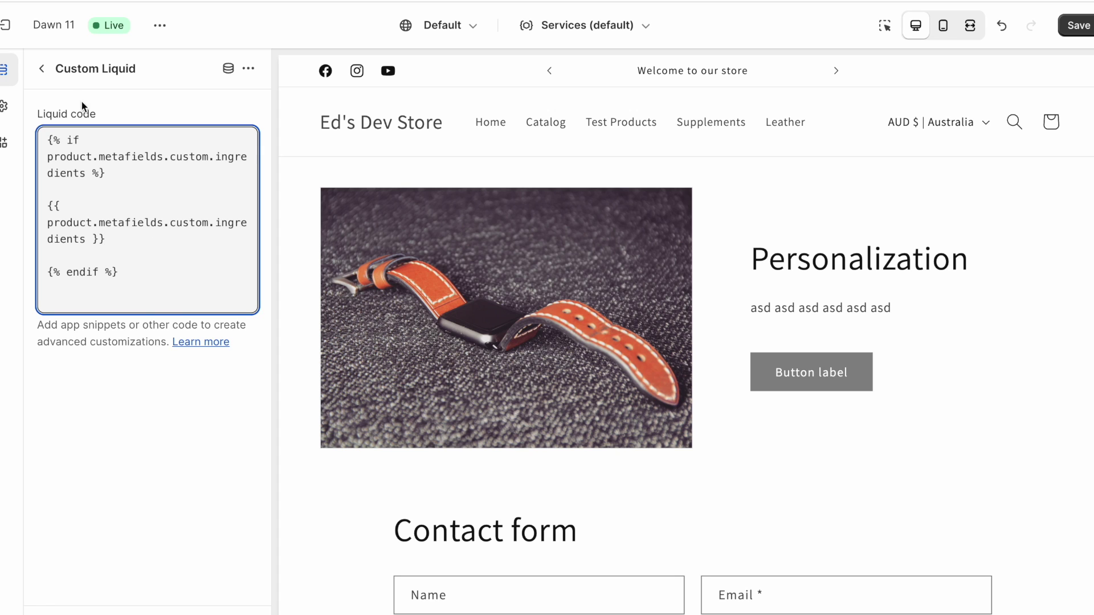
# Preview Vital Seamless Leggings via Test Products and reopen the Custom Liquid block's code
pyautogui.click(41, 69)
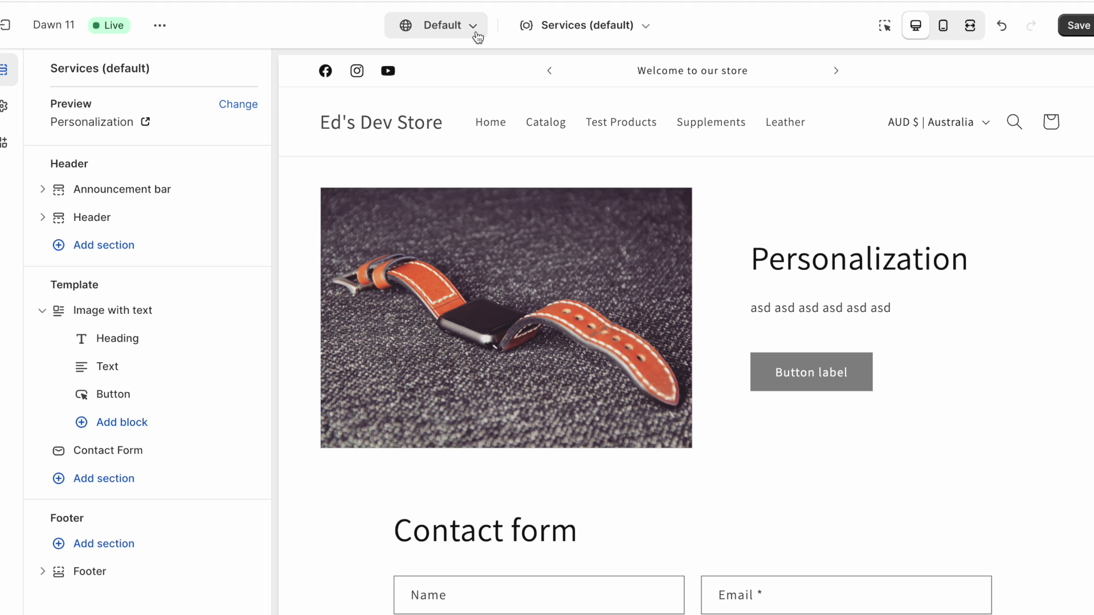
pyautogui.click(621, 122)
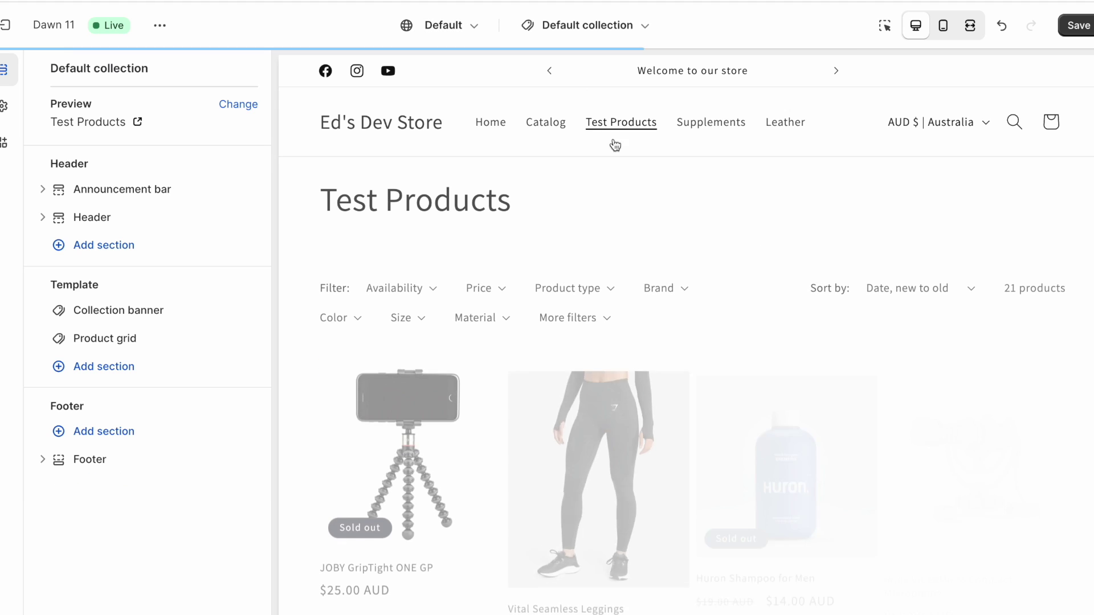
pyautogui.click(571, 436)
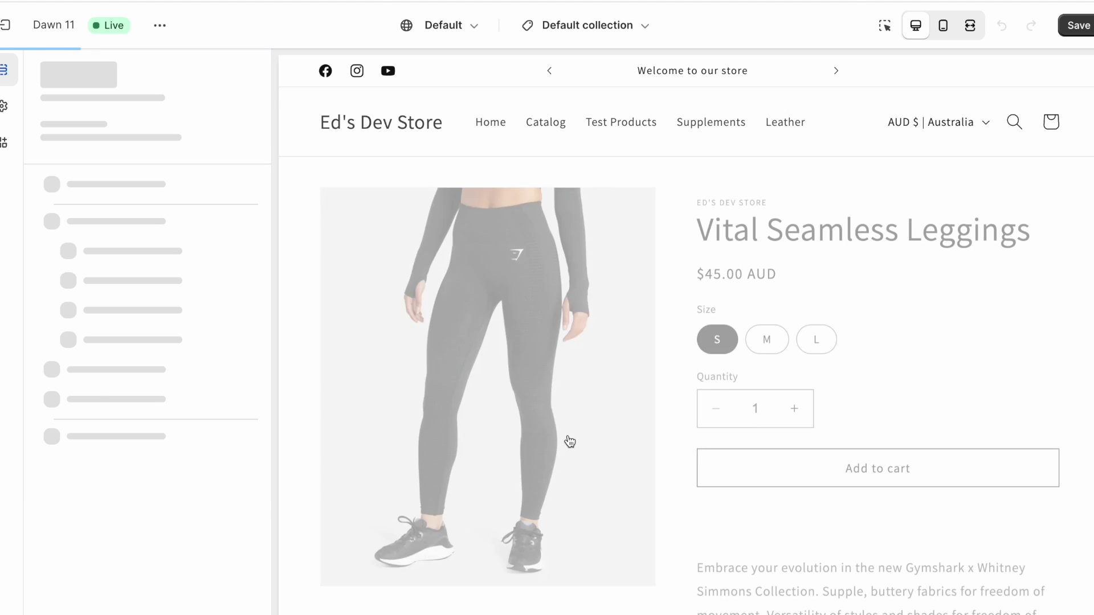
pyautogui.scroll(-5, 569, 442)
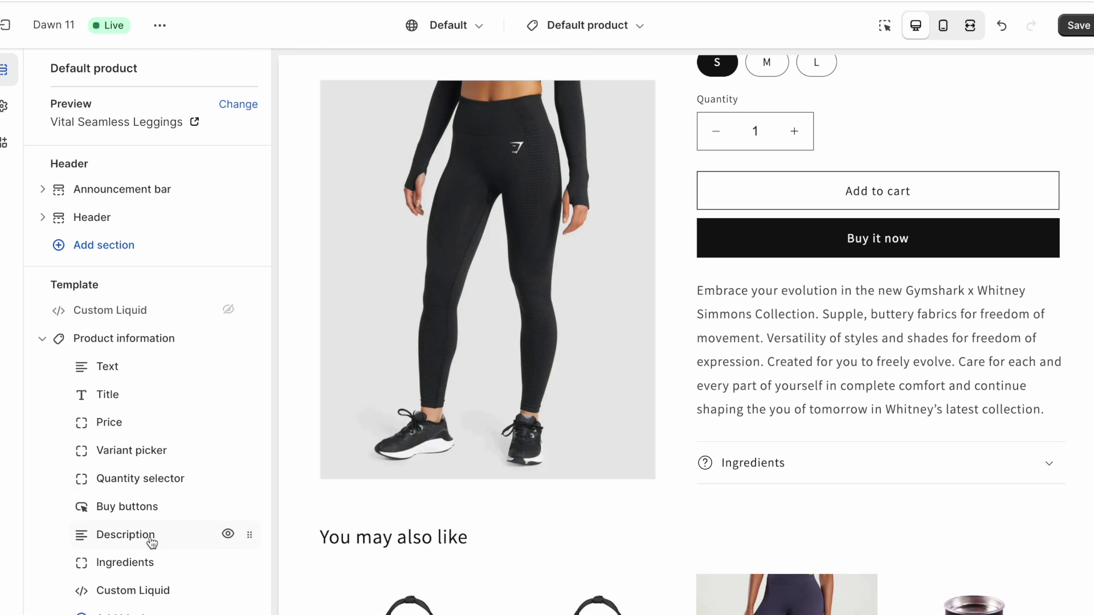
pyautogui.click(138, 591)
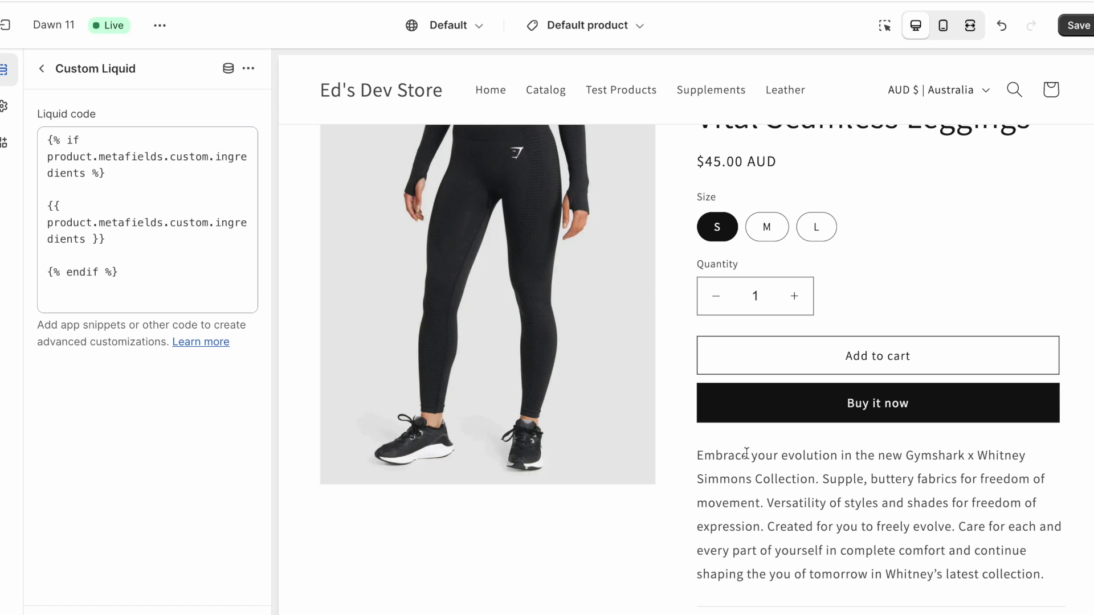
pyautogui.scroll(-2, 746, 462)
pyautogui.scroll(5, 955, 434)
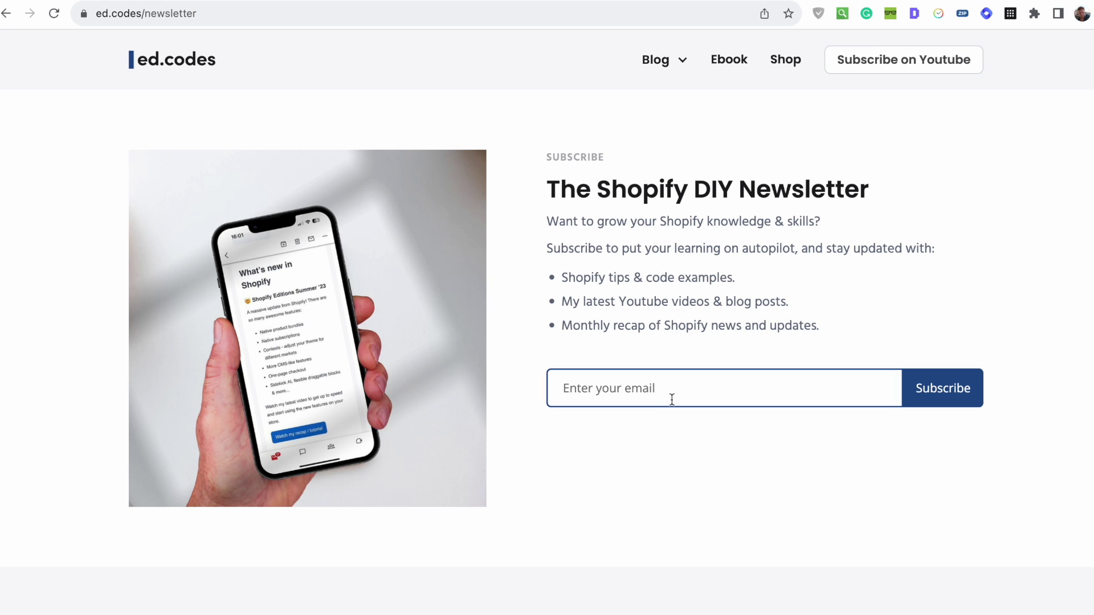
# Highlight the three newsletter bullets: Shopify tips, latest videos and blog posts, monthly news recaps
pyautogui.moveTo(589, 278); pyautogui.dragTo(819, 274)
pyautogui.click(709, 279)
pyautogui.moveTo(583, 301); pyautogui.dragTo(910, 300)
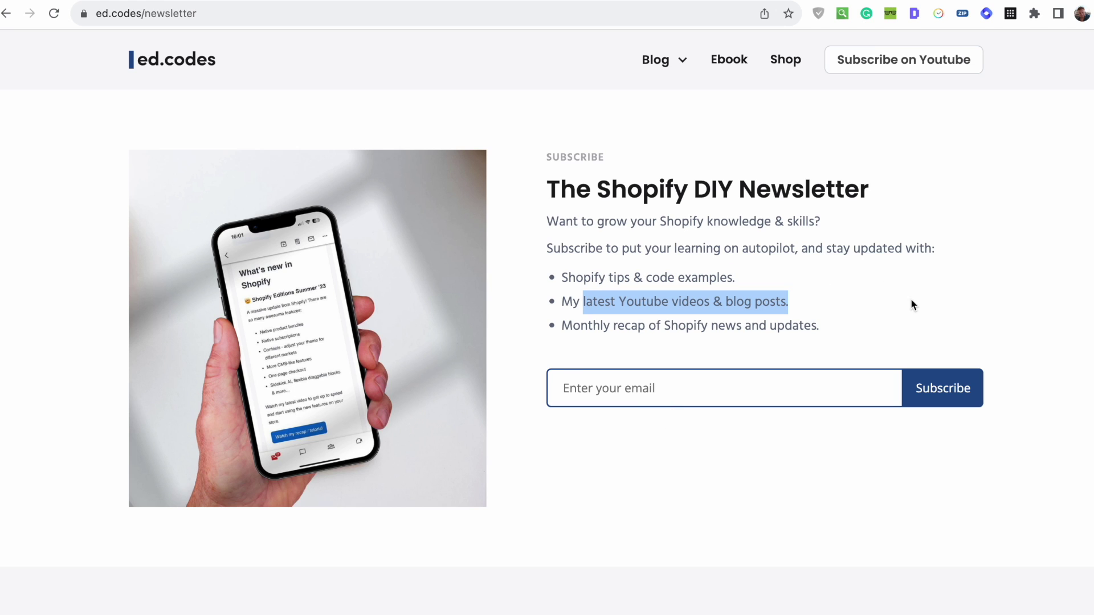
pyautogui.click(814, 302)
pyautogui.moveTo(561, 327); pyautogui.dragTo(807, 329)
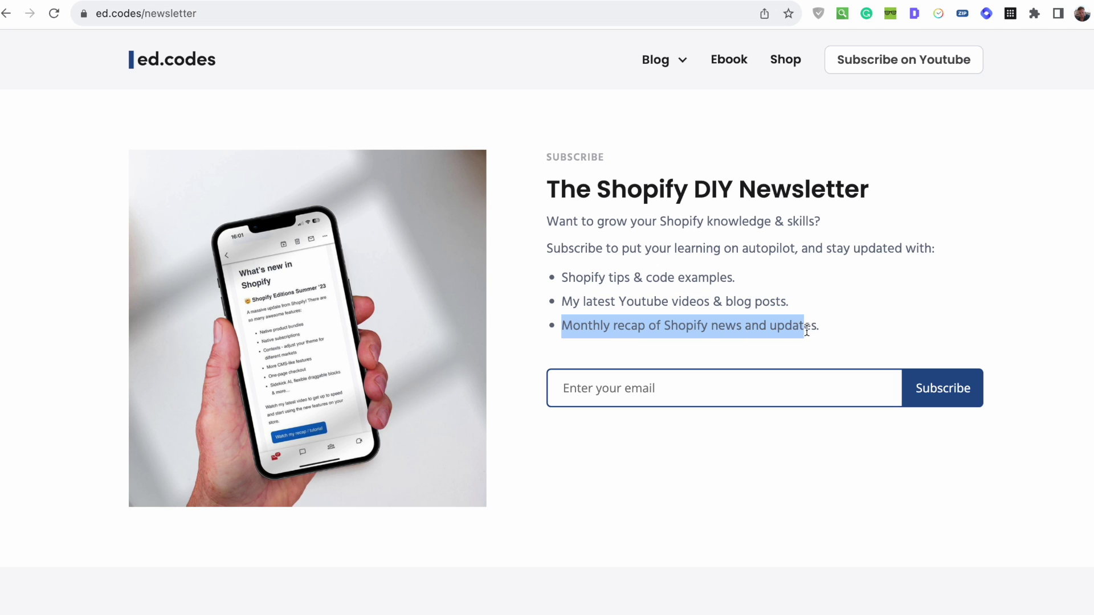
pyautogui.click(888, 331)
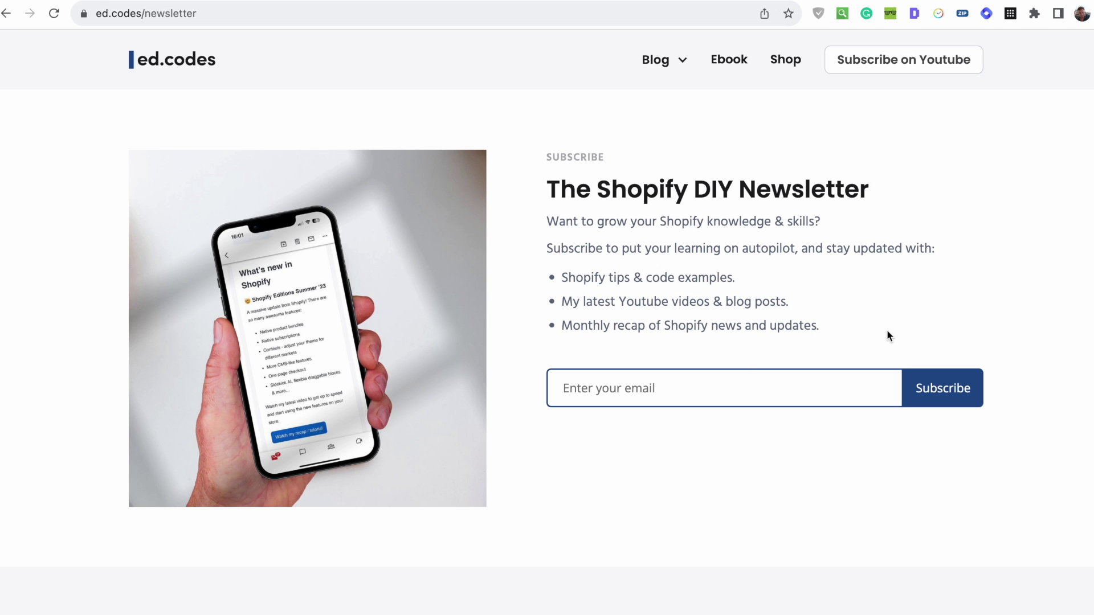